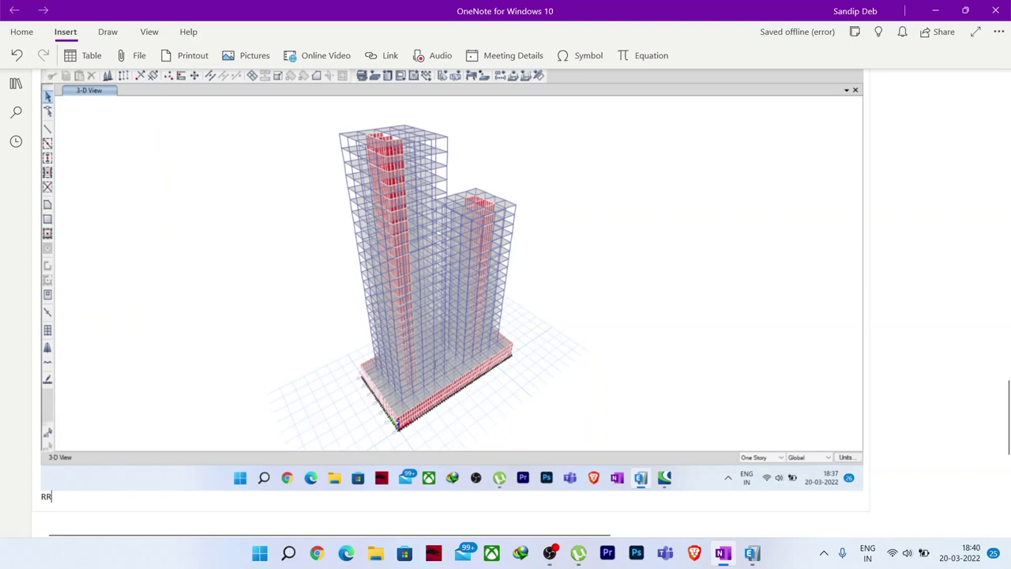
# - Scroll the OneNote page up to the T1 plan-view screenshot showing the two openings
pyautogui.scroll(1, 450, 300)
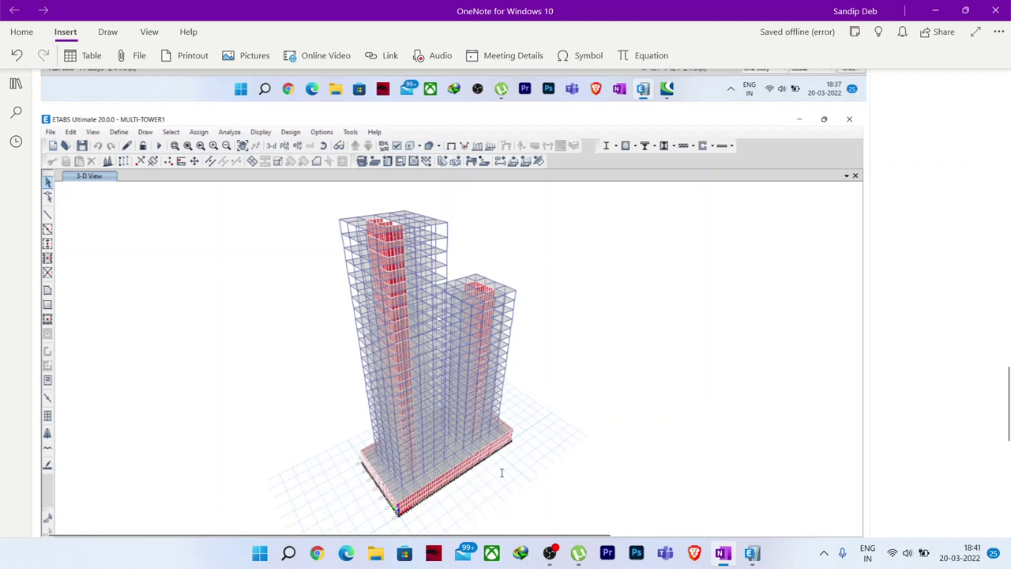
pyautogui.scroll(5, 553, 377)
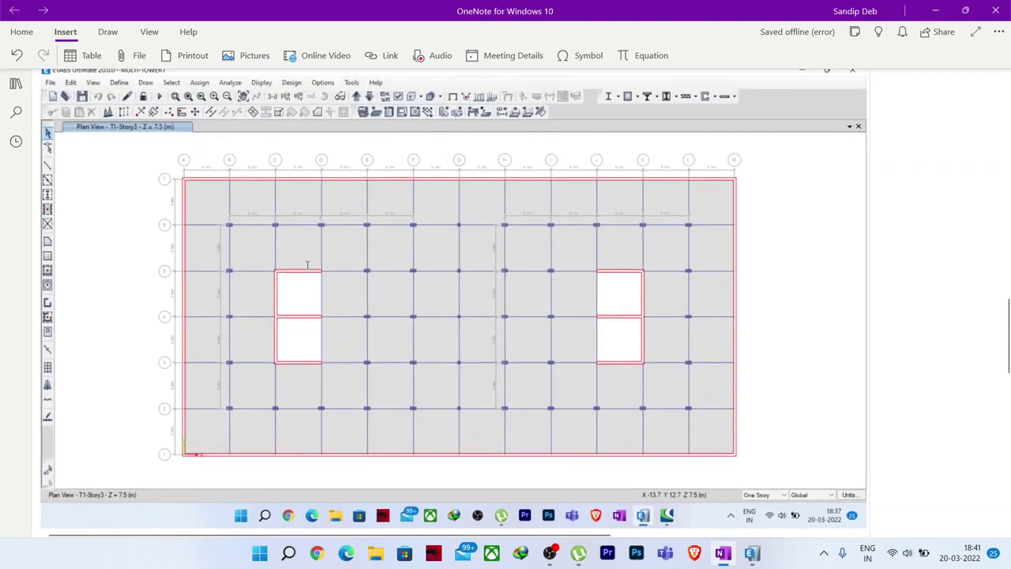
# - In full-page view, outline the whole slab with a green rectangle
pyautogui.click(975, 32)
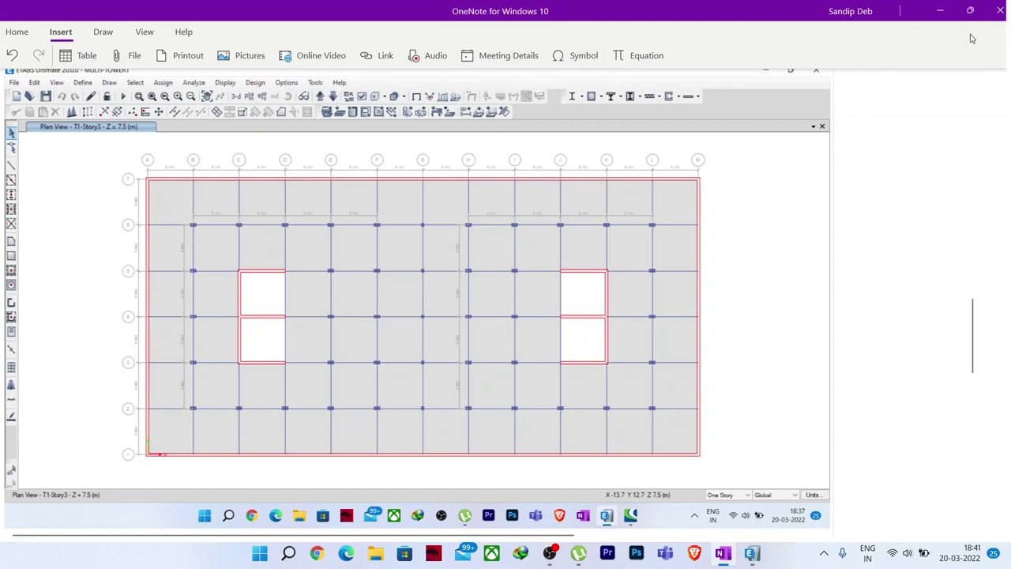
pyautogui.click(694, 17)
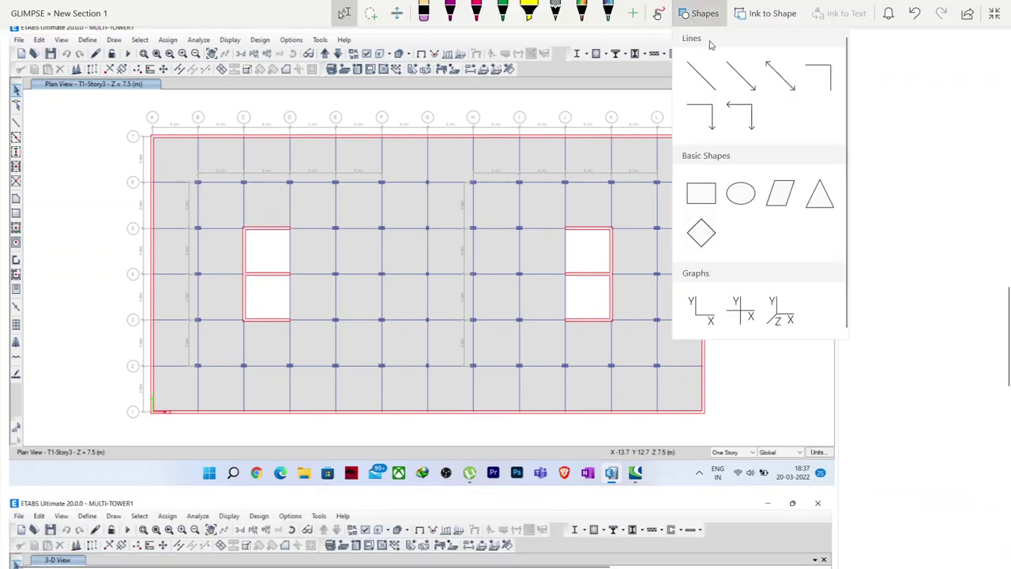
pyautogui.click(701, 193)
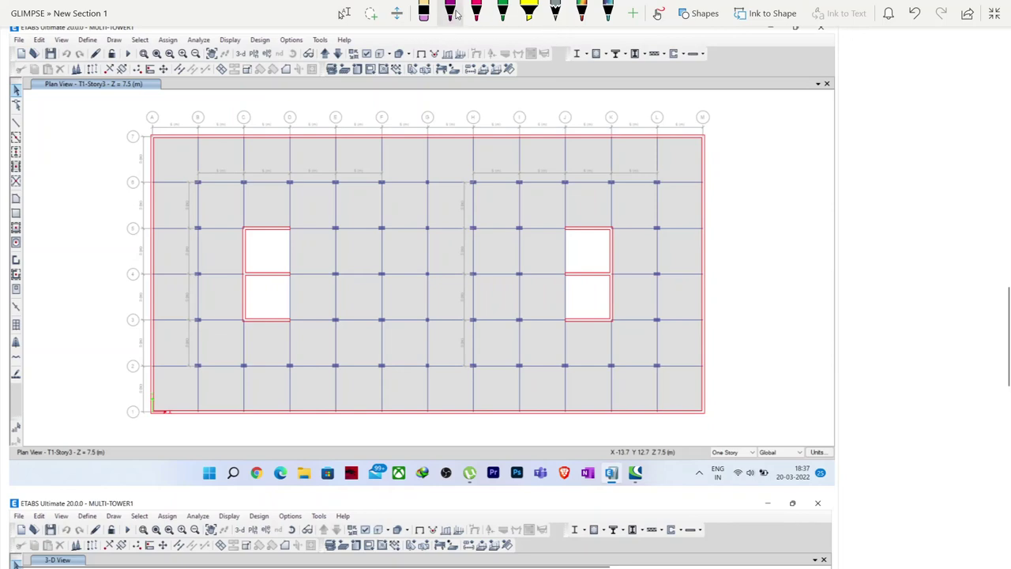
pyautogui.click(712, 14)
pyautogui.click(701, 192)
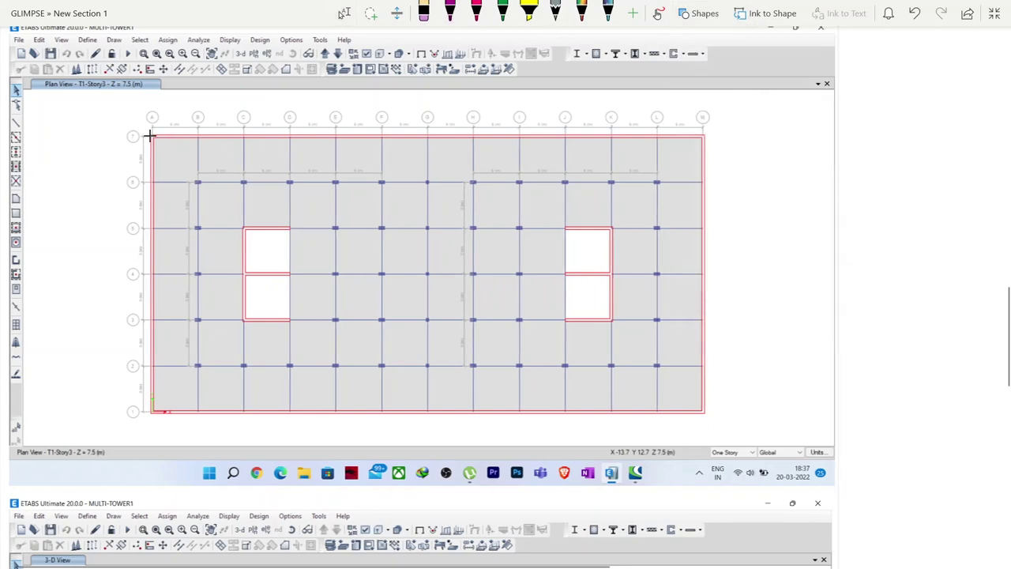
pyautogui.moveTo(148, 135)
pyautogui.mouseDown()
pyautogui.moveTo(552, 355)
pyautogui.moveTo(705, 415)
pyautogui.mouseUp()
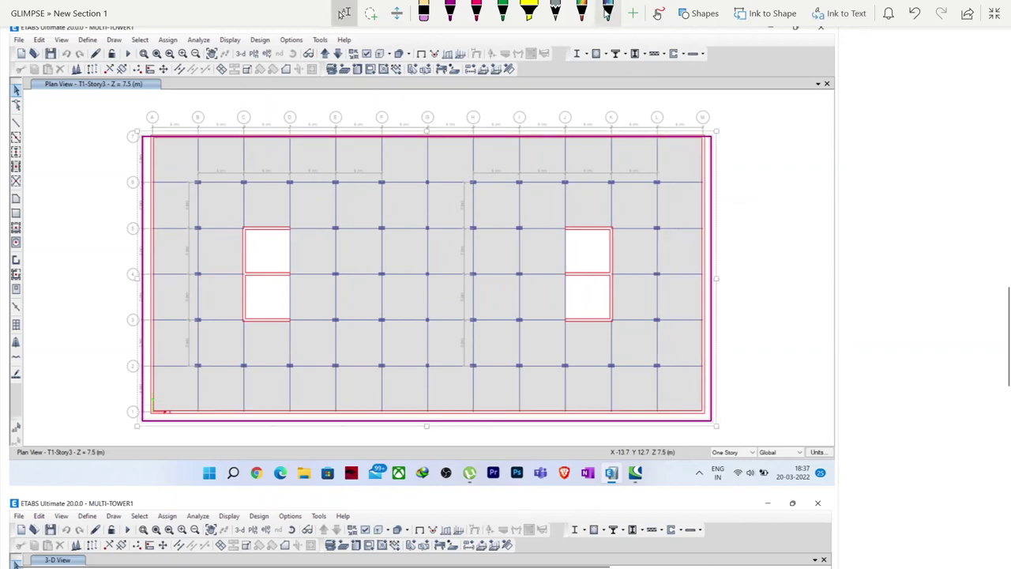
pyautogui.click(502, 11)
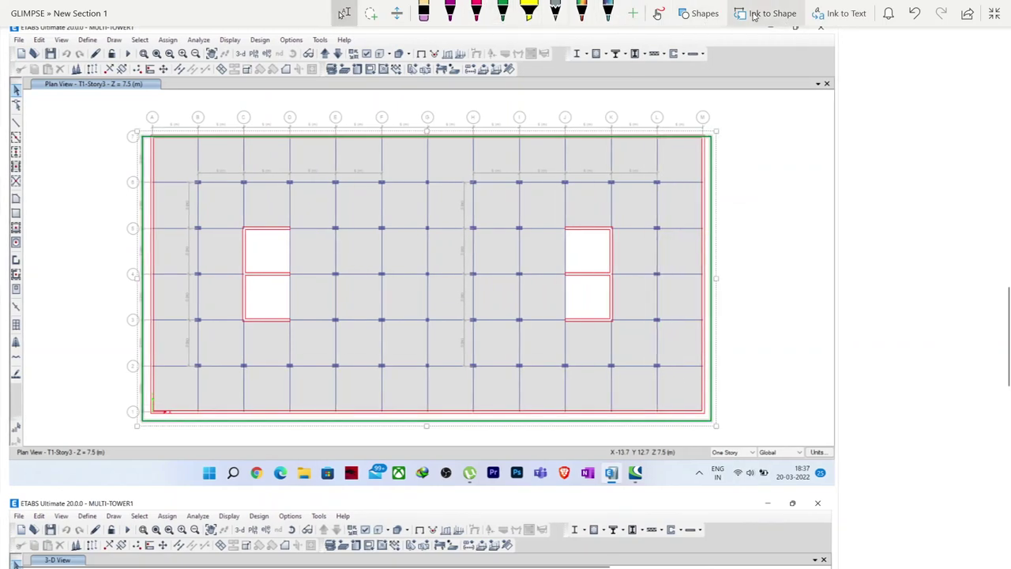
# - Draw rectangles around the grid areas of the left and right openings
pyautogui.click(701, 13)
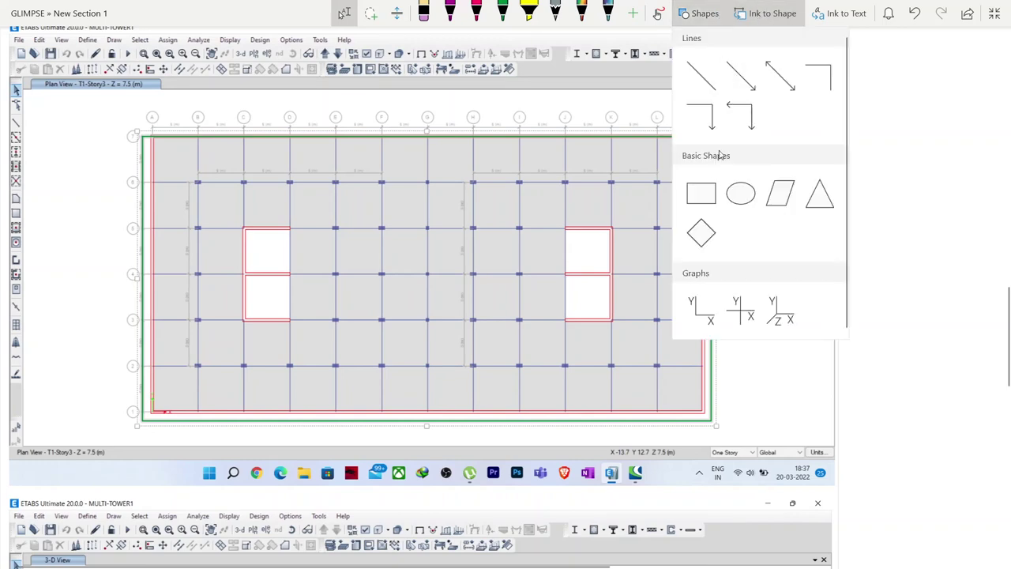
pyautogui.click(701, 192)
pyautogui.moveTo(191, 183); pyautogui.dragTo(389, 372)
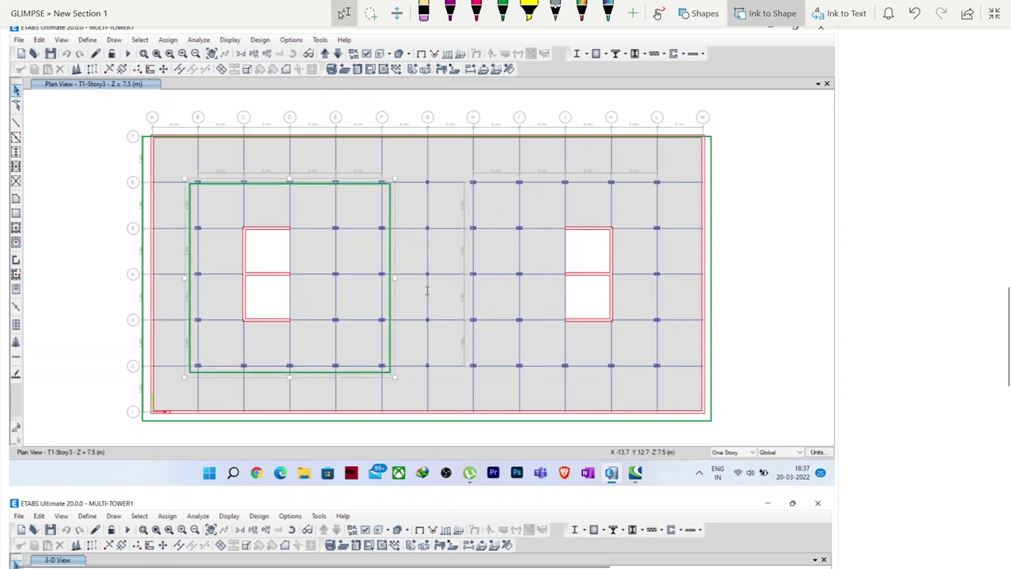
pyautogui.click(701, 14)
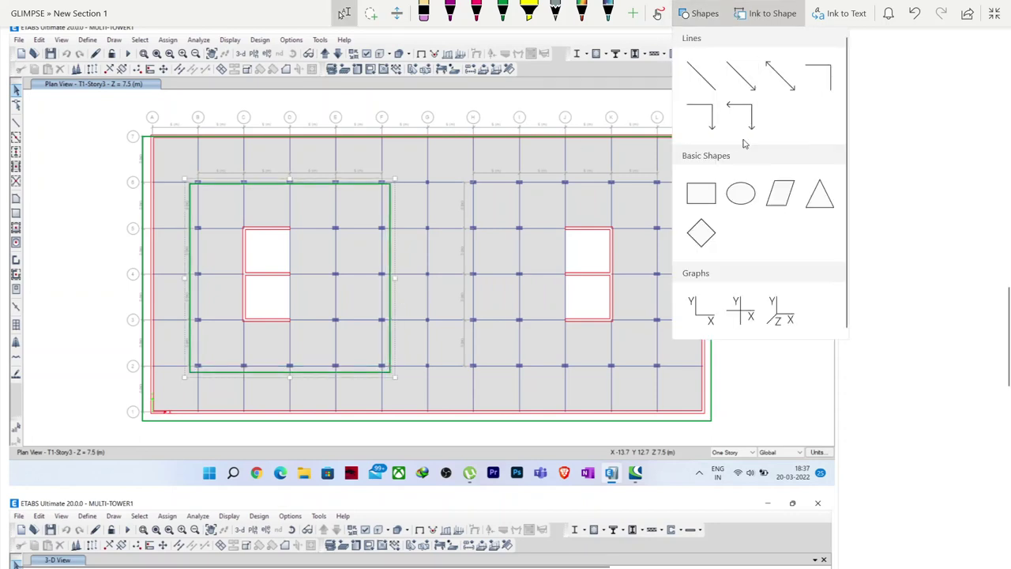
pyautogui.click(702, 193)
pyautogui.moveTo(473, 183); pyautogui.dragTo(663, 372)
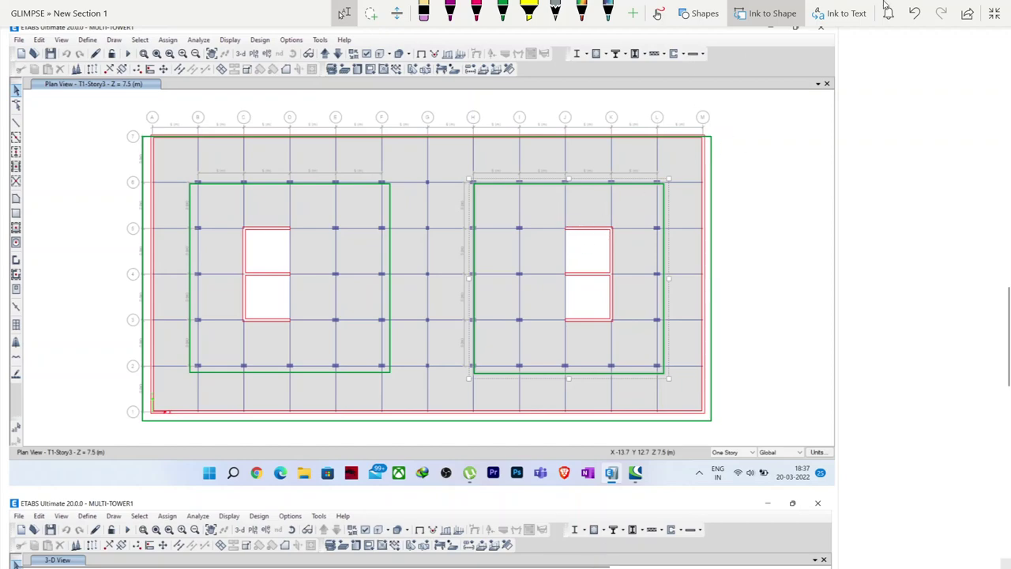
pyautogui.click(993, 14)
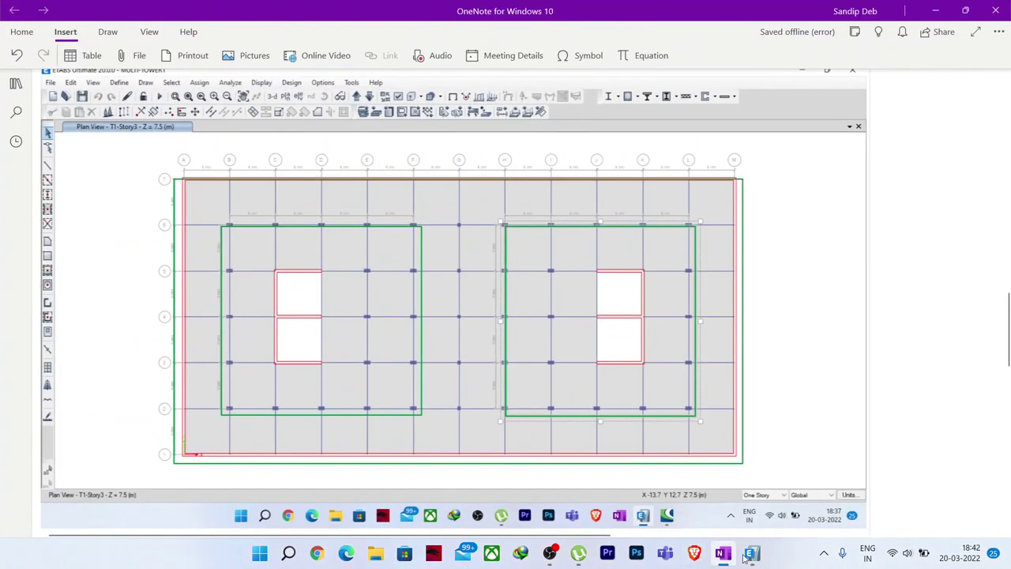
# - Start a new ETABS model using built-in Metric SI, India units and codes
pyautogui.click(752, 552)
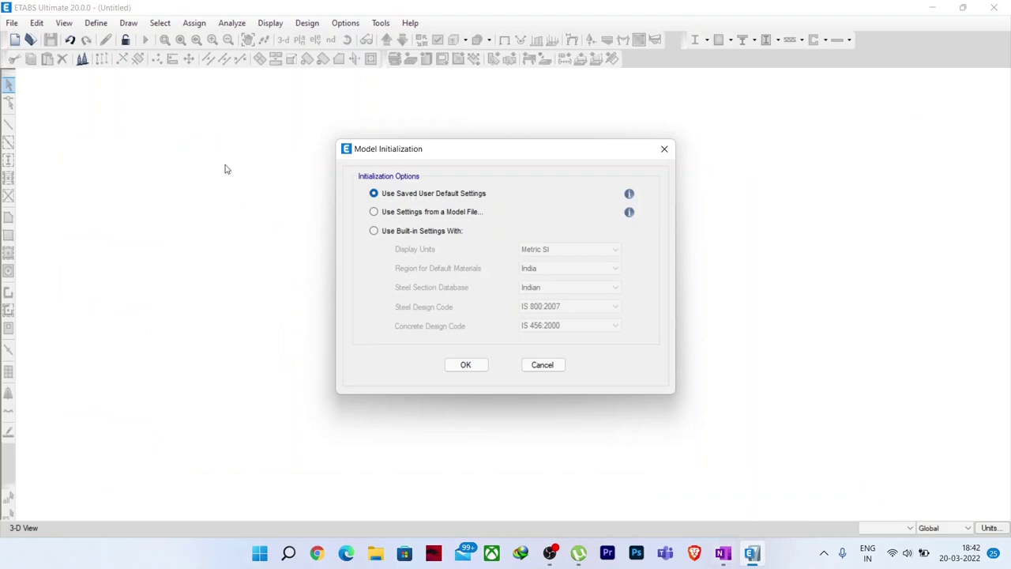
pyautogui.click(418, 232)
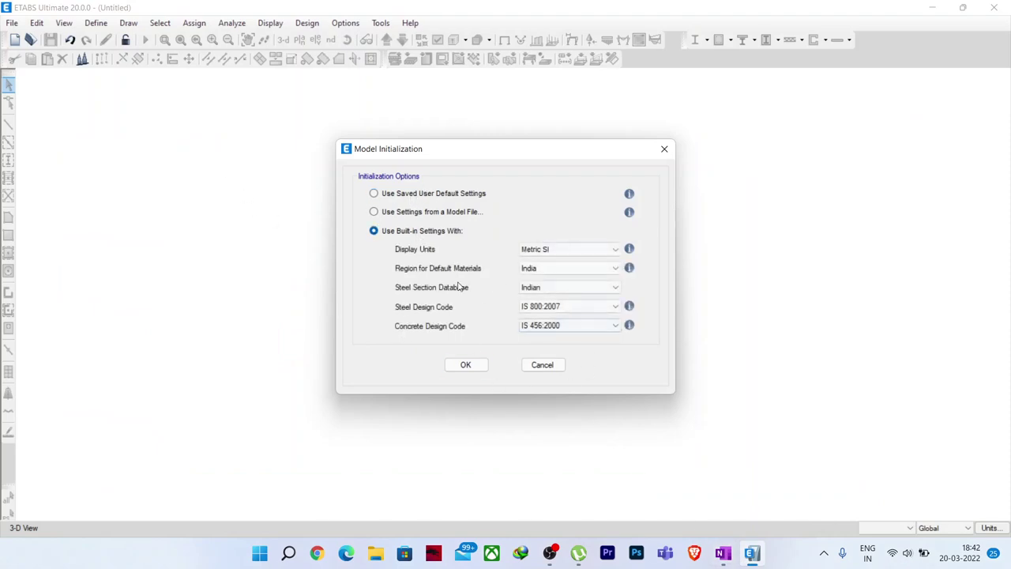
pyautogui.click(465, 365)
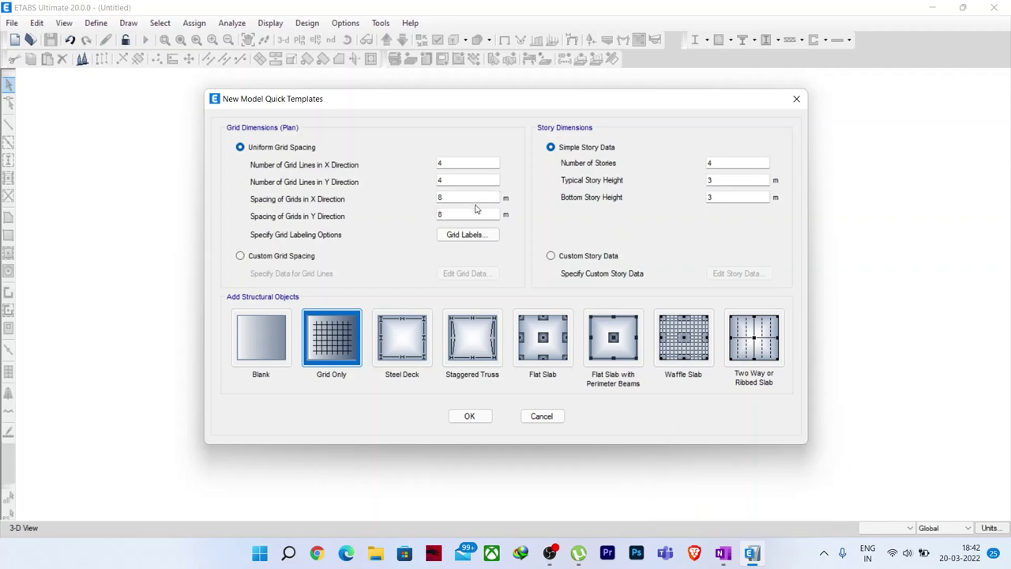
pyautogui.click(722, 552)
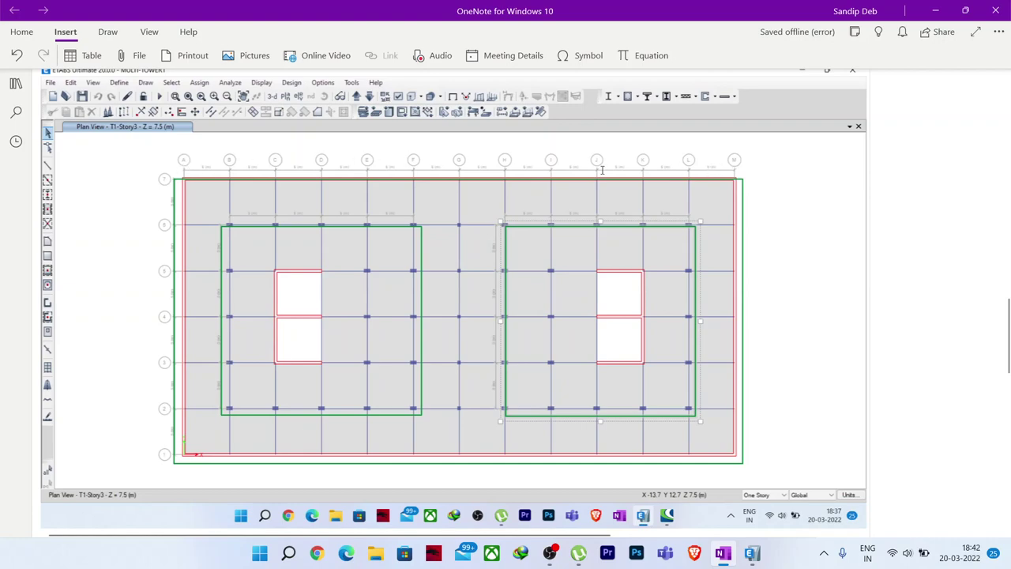
# - Set the quick template to 13 X grid lines and 7 Y grid lines
pyautogui.click(933, 11)
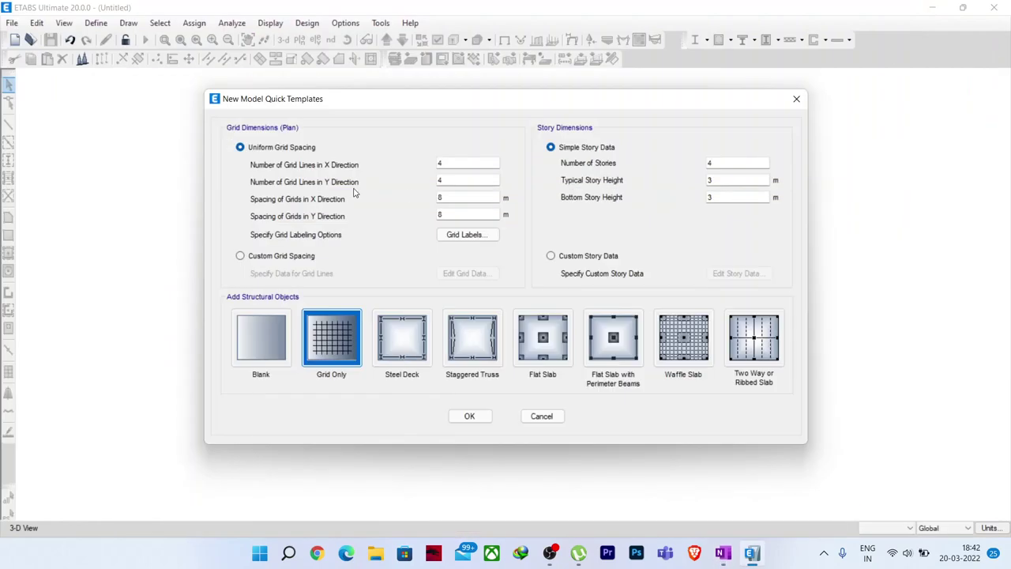
pyautogui.write('13')
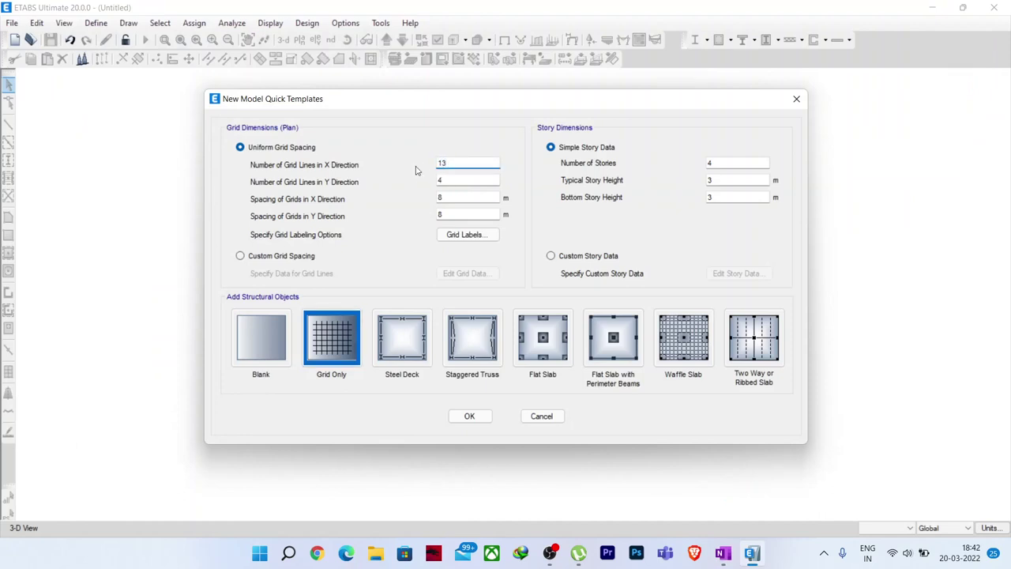
pyautogui.press('Tab')
pyautogui.write('4')
pyautogui.click(722, 552)
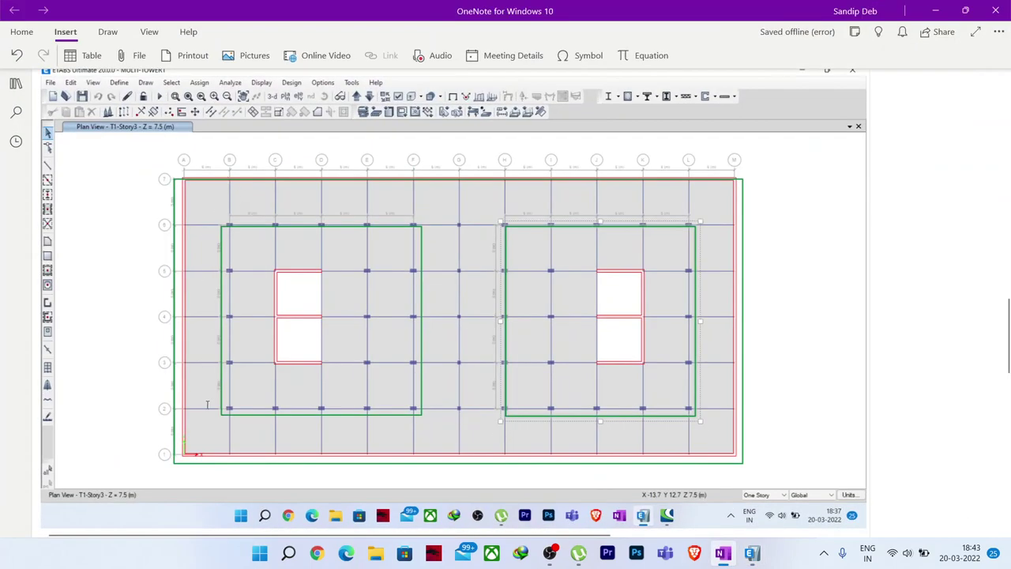
pyautogui.click(935, 10)
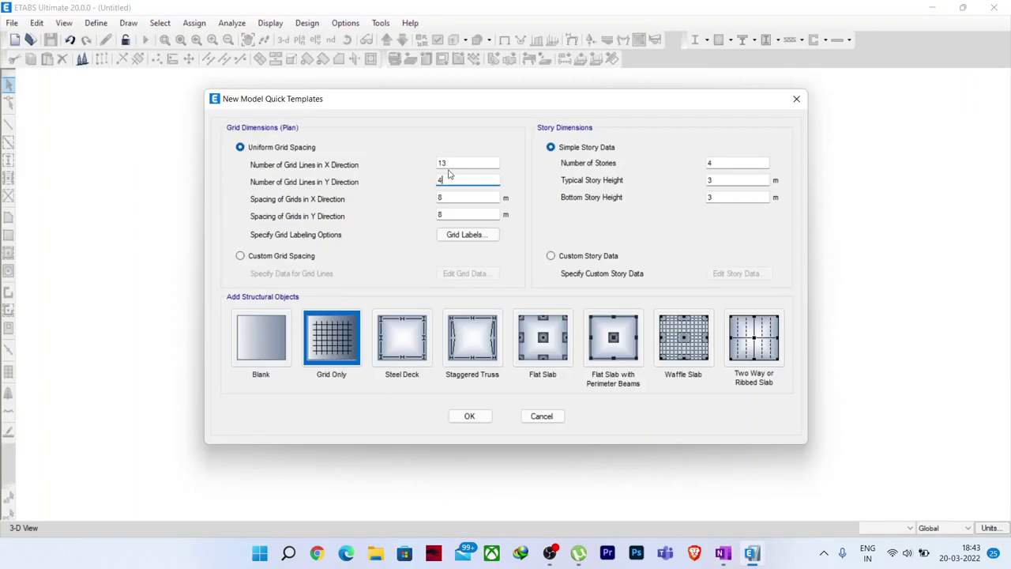
pyautogui.press('BackSpace')
pyautogui.write('7')
# - Set 5 m grid spacings and 3 stories of 2.5 m, then create the grid
pyautogui.doubleClick(442, 198)
pyautogui.write('5')
pyautogui.press('Tab')
pyautogui.write('5')
pyautogui.doubleClick(713, 197)
pyautogui.write('2.5')
pyautogui.doubleClick(714, 180)
pyautogui.write('2')
pyautogui.hotkey('shift', 'Tab')
pyautogui.write('3')
pyautogui.click(472, 420)
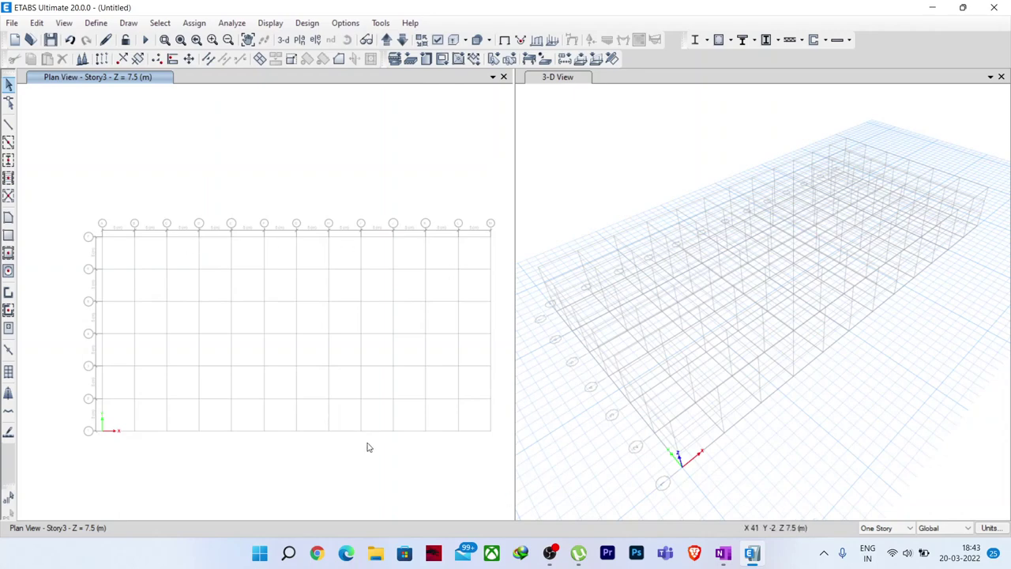
# - Enable multiple towers in the model from the Options menu
pyautogui.click(348, 24)
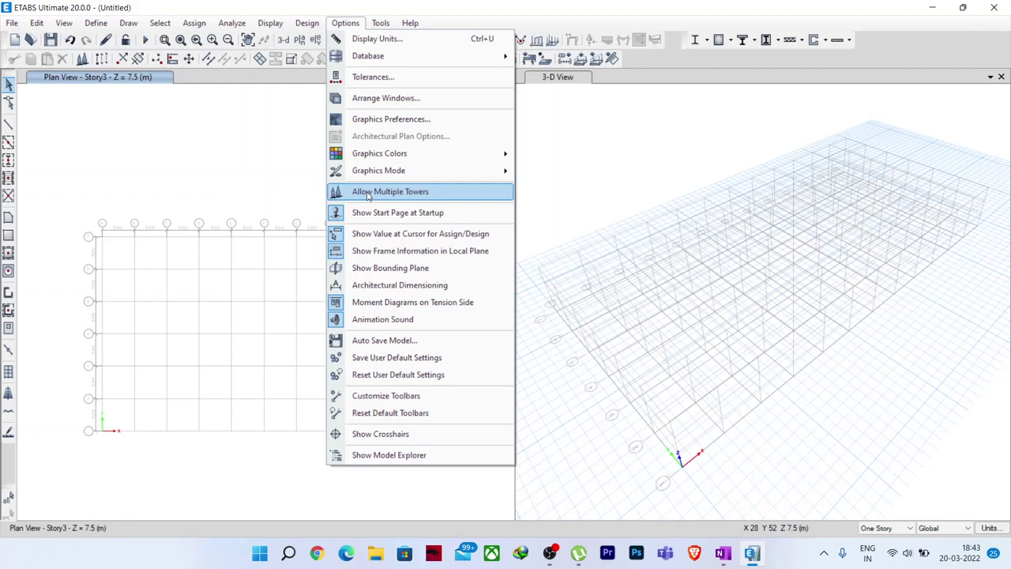
pyautogui.click(442, 6)
pyautogui.click(72, 23)
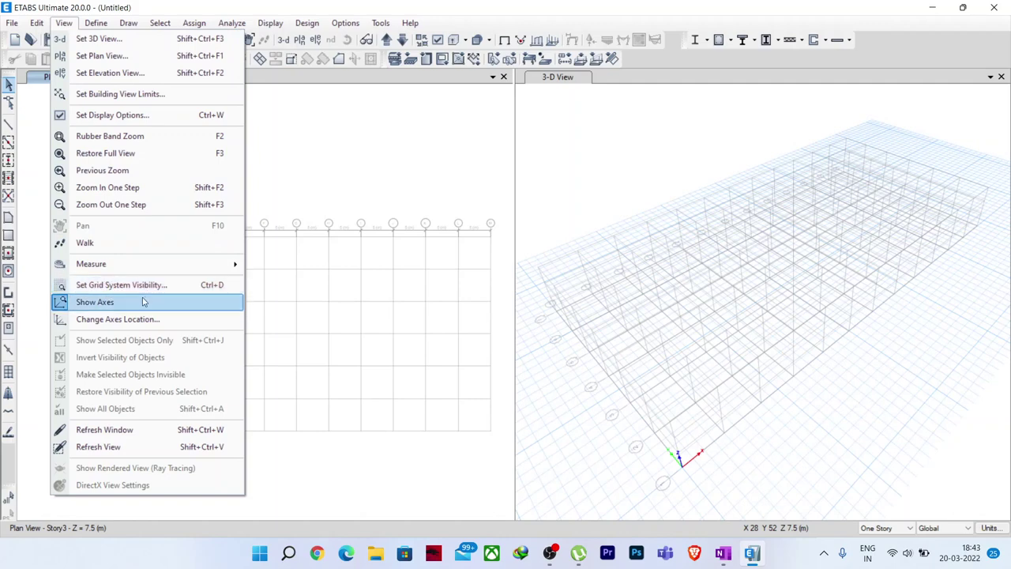
pyautogui.click(32, 13)
pyautogui.click(36, 22)
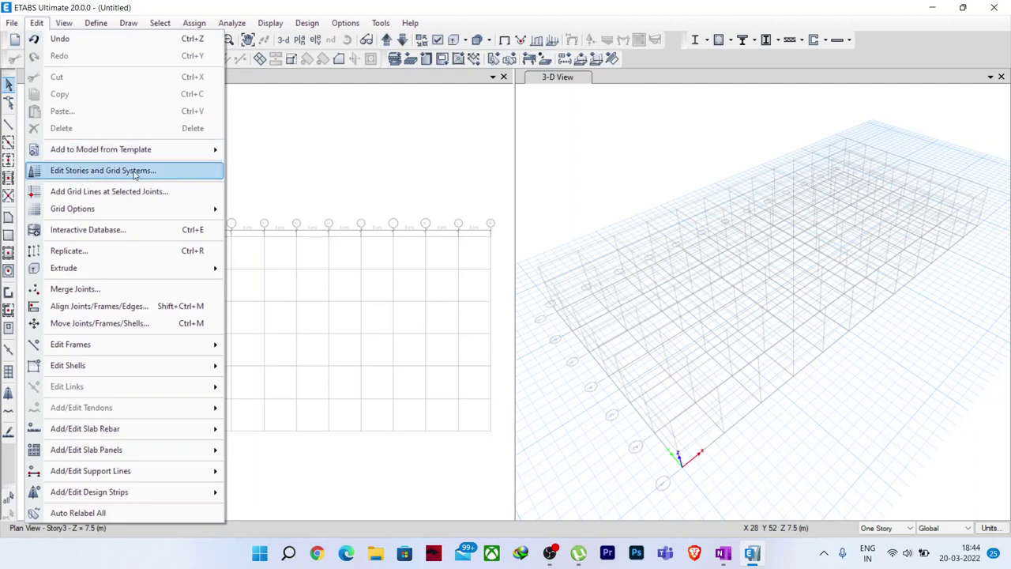
pyautogui.click(345, 23)
pyautogui.click(345, 23)
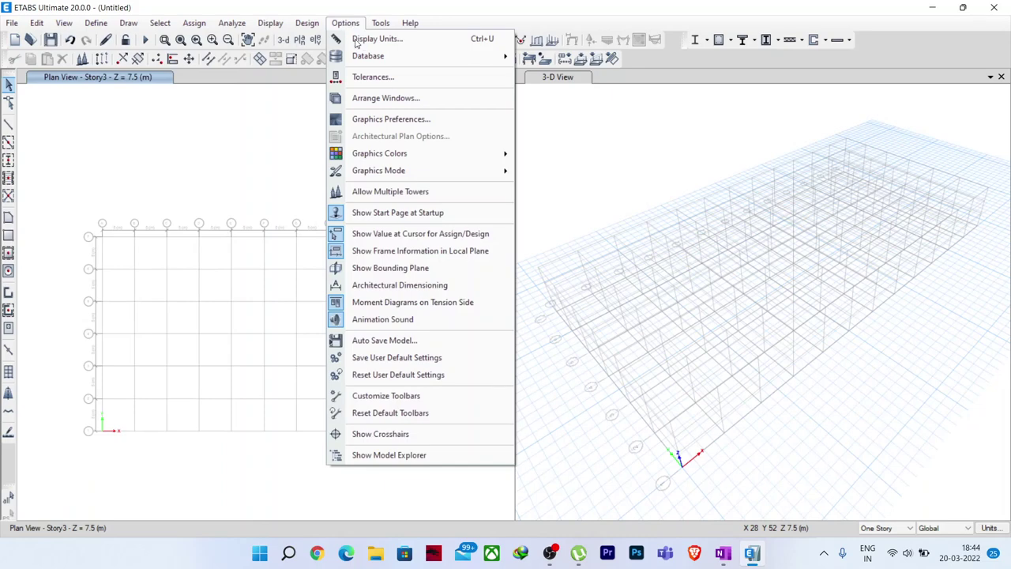
pyautogui.click(387, 192)
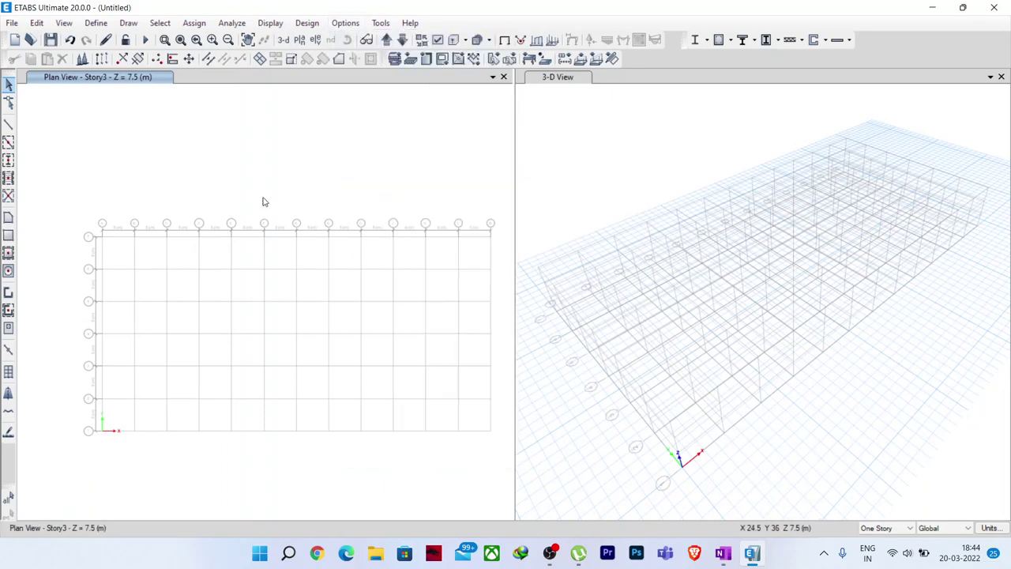
# - Open Edit Towers, Stories and Grid Systems from the Edit menu
pyautogui.click(64, 23)
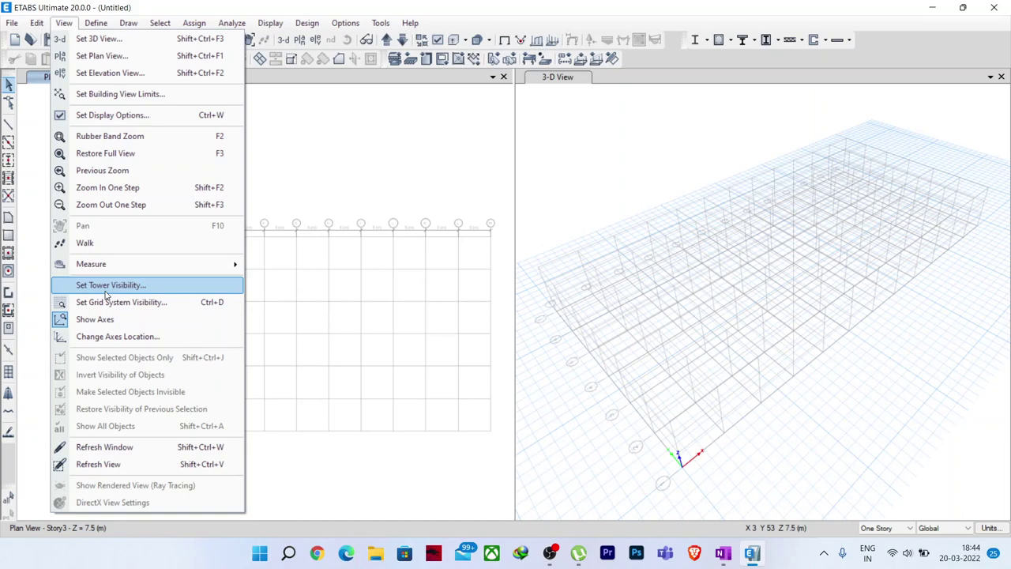
pyautogui.click(63, 22)
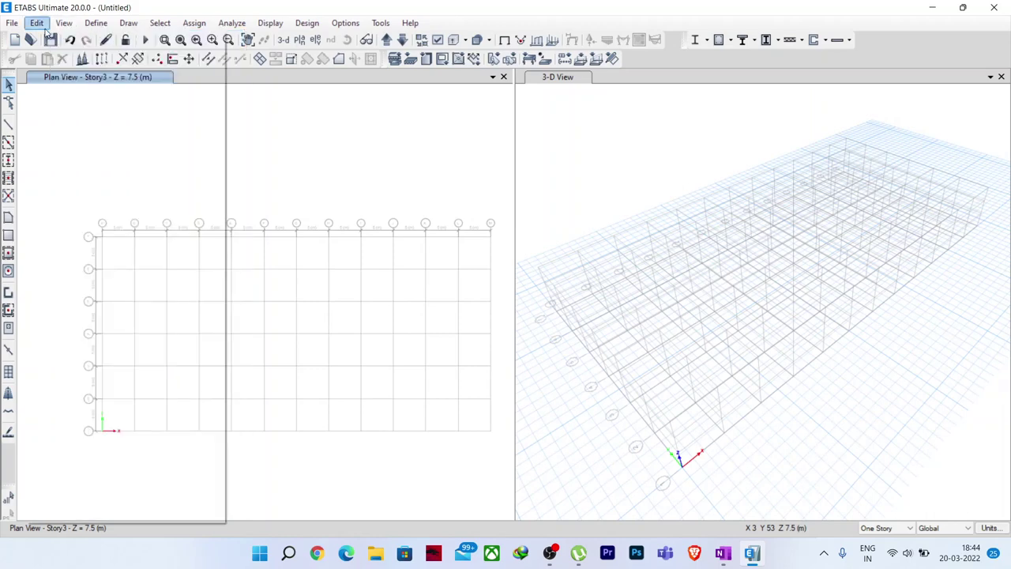
pyautogui.click(36, 22)
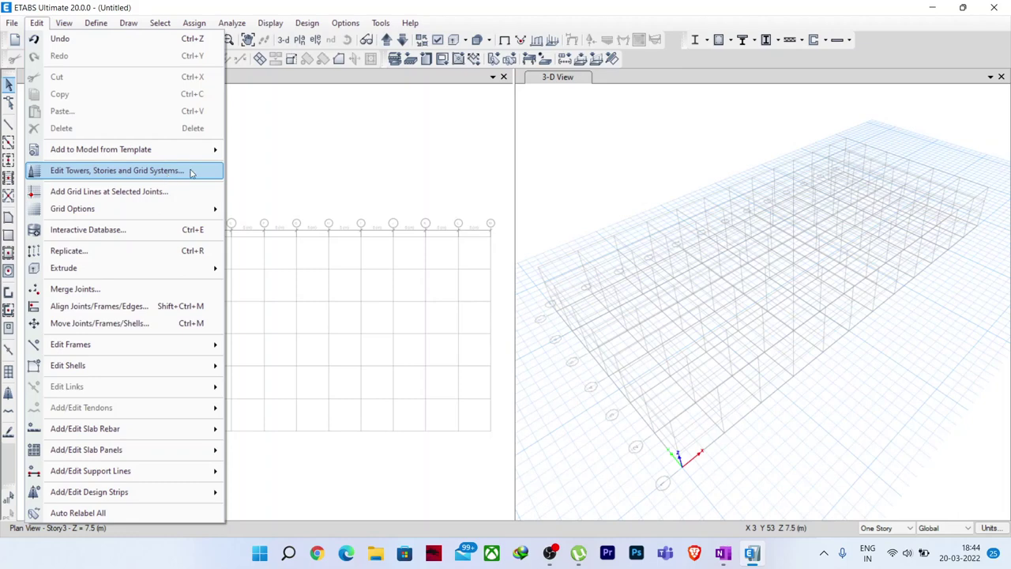
pyautogui.click(109, 172)
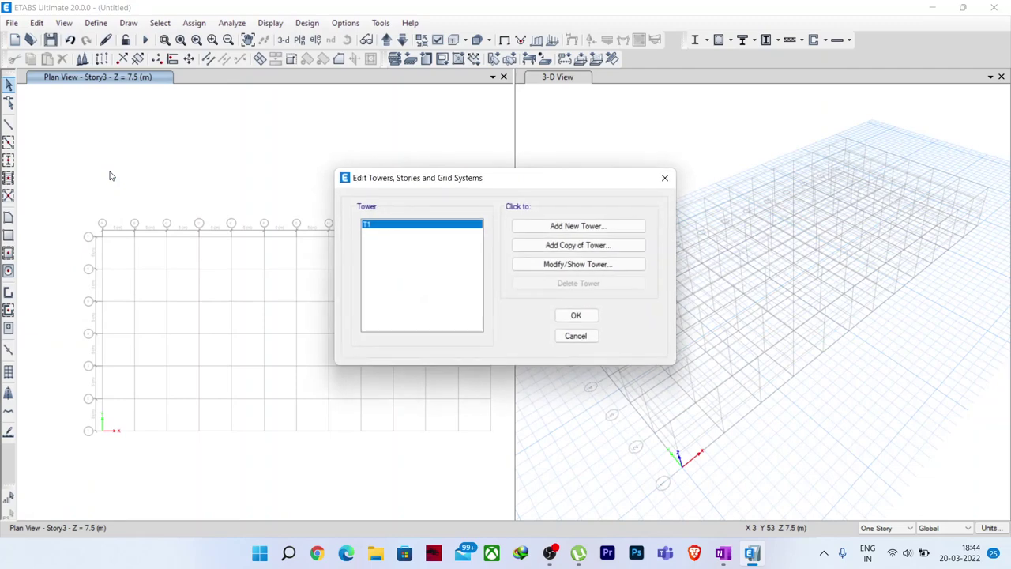
# - Add tower T2 with 25 stories and 3.6 m typical and bottom story heights
pyautogui.moveTo(411, 178); pyautogui.dragTo(281, 171)
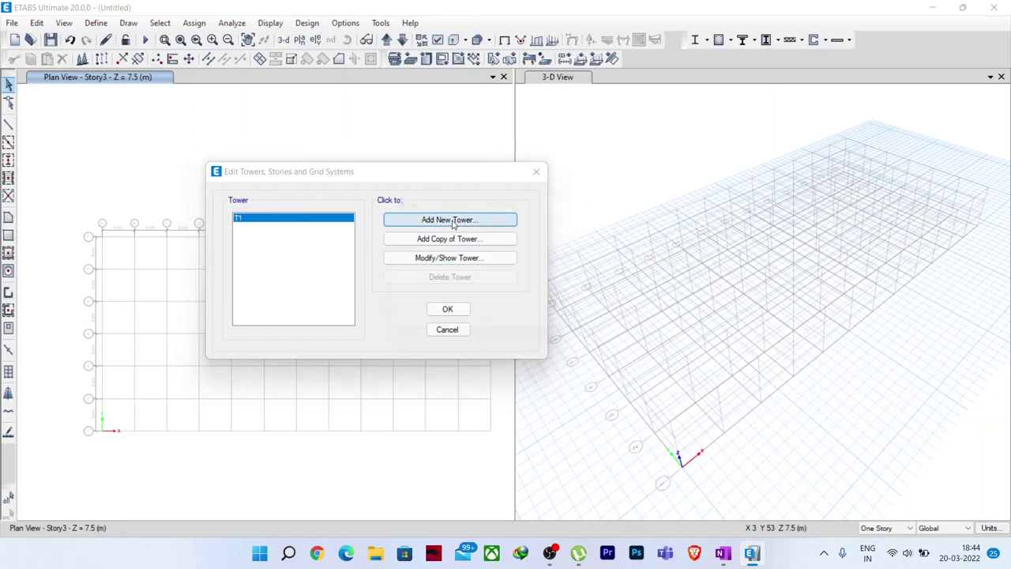
pyautogui.click(454, 221)
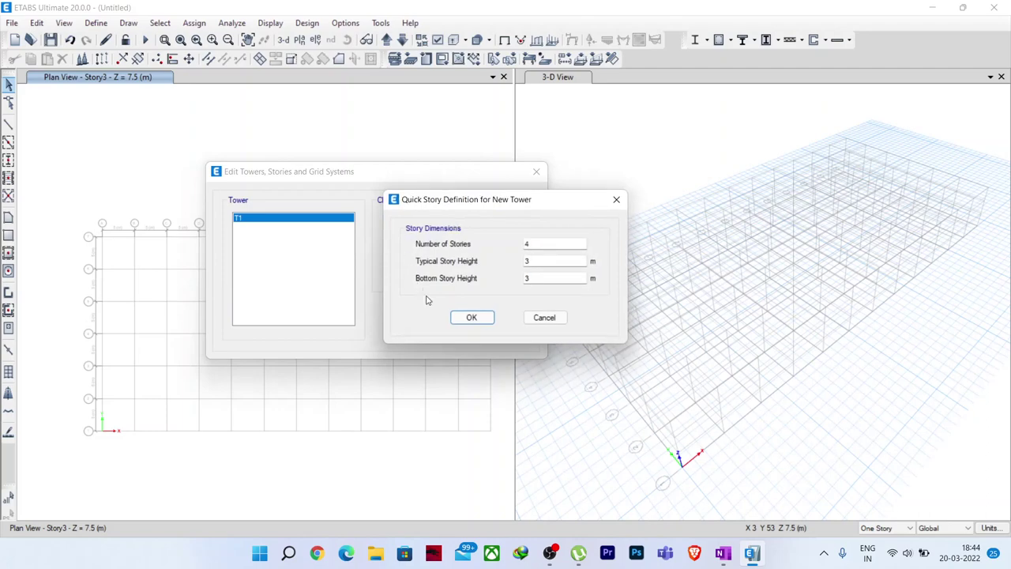
pyautogui.click(534, 277)
pyautogui.click(531, 260)
pyautogui.click(524, 244)
pyautogui.write('25')
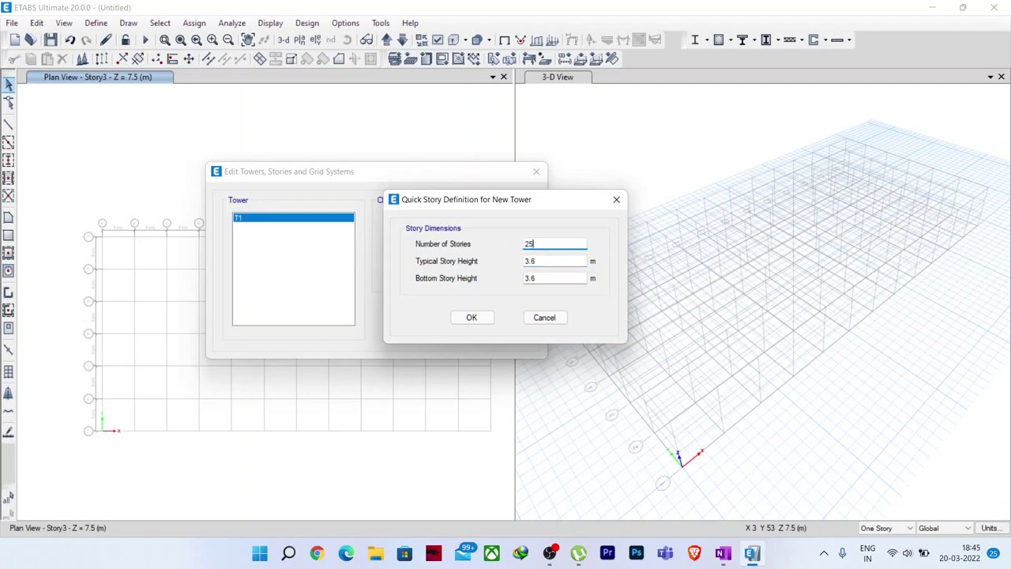
pyautogui.click(482, 318)
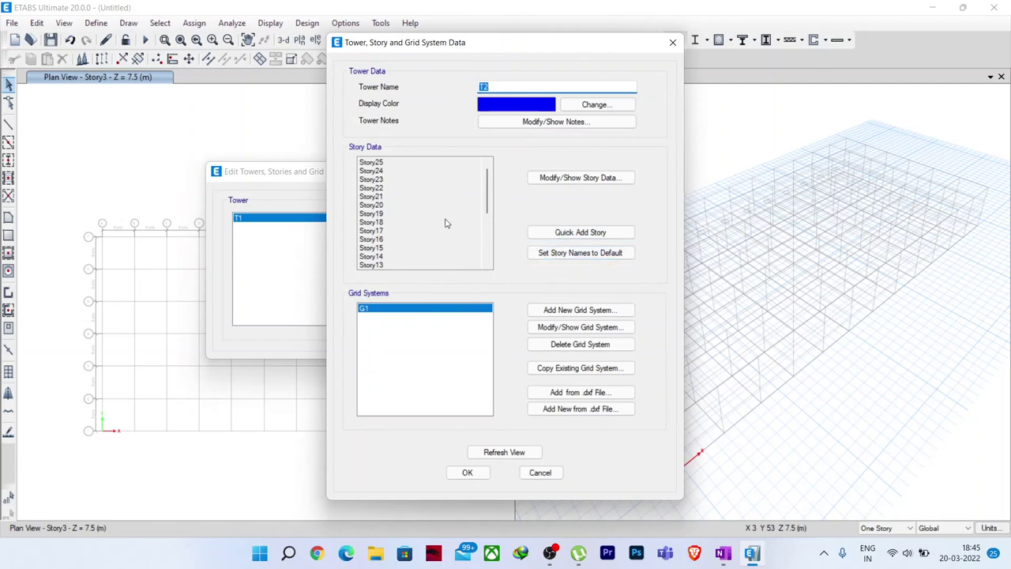
# - Raise tower T2's Base elevation to 7.5 m in its story data
pyautogui.click(587, 182)
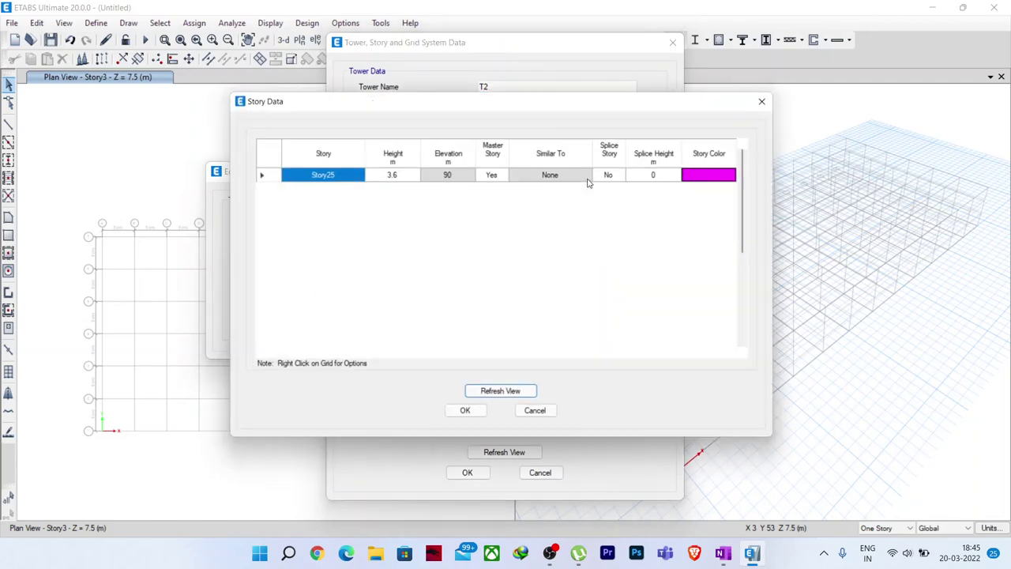
pyautogui.scroll(-5, 514, 259)
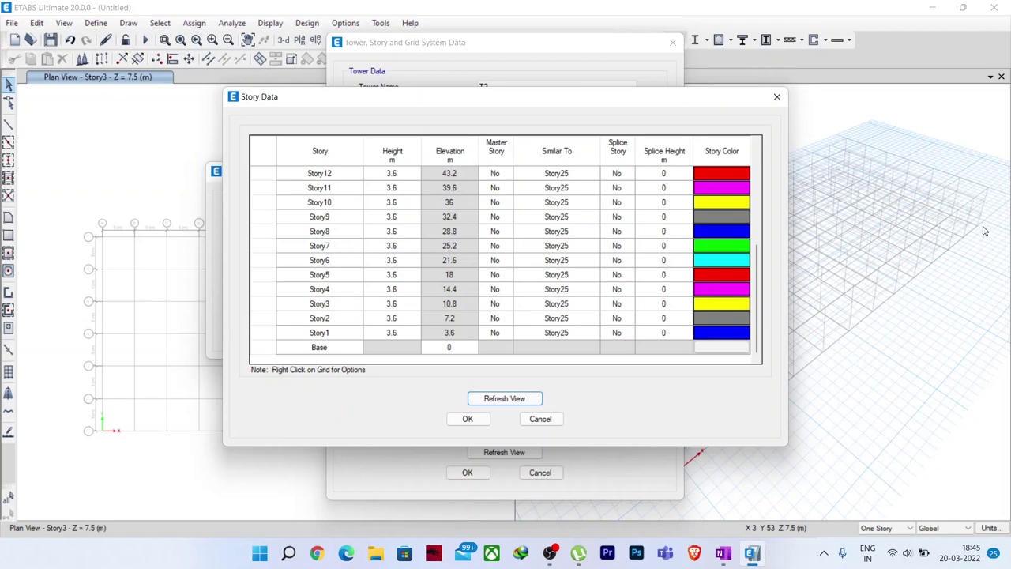
pyautogui.click(458, 347)
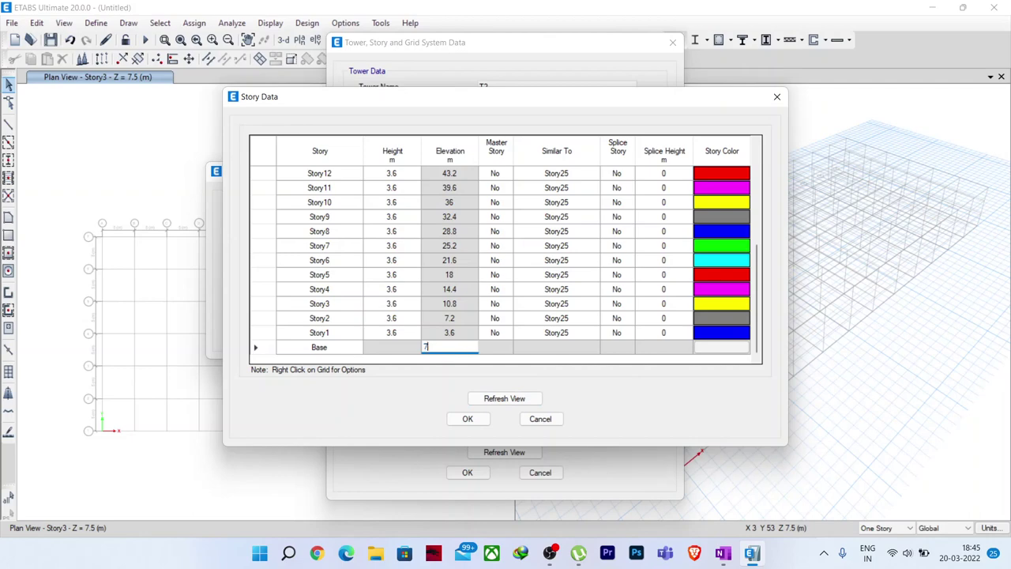
pyautogui.click(460, 335)
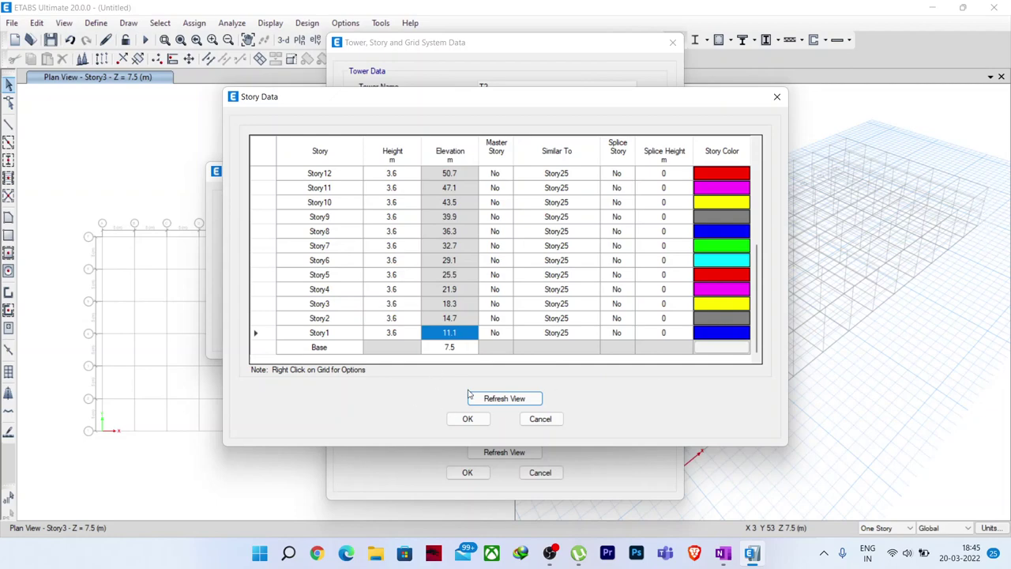
pyautogui.click(468, 420)
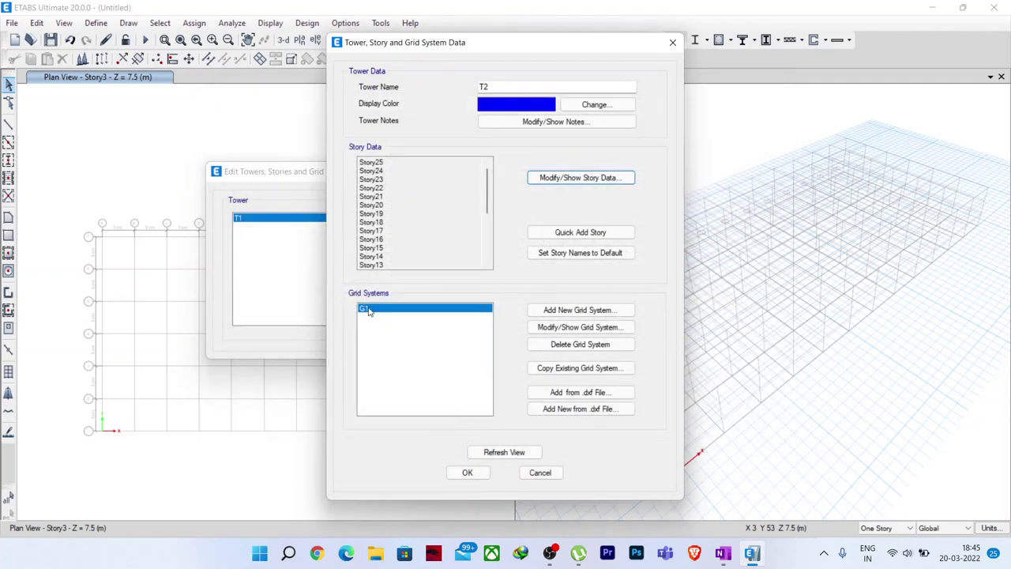
# - Open tower T2's grid system G2 and add a first X grid line at 5 m
pyautogui.click(557, 327)
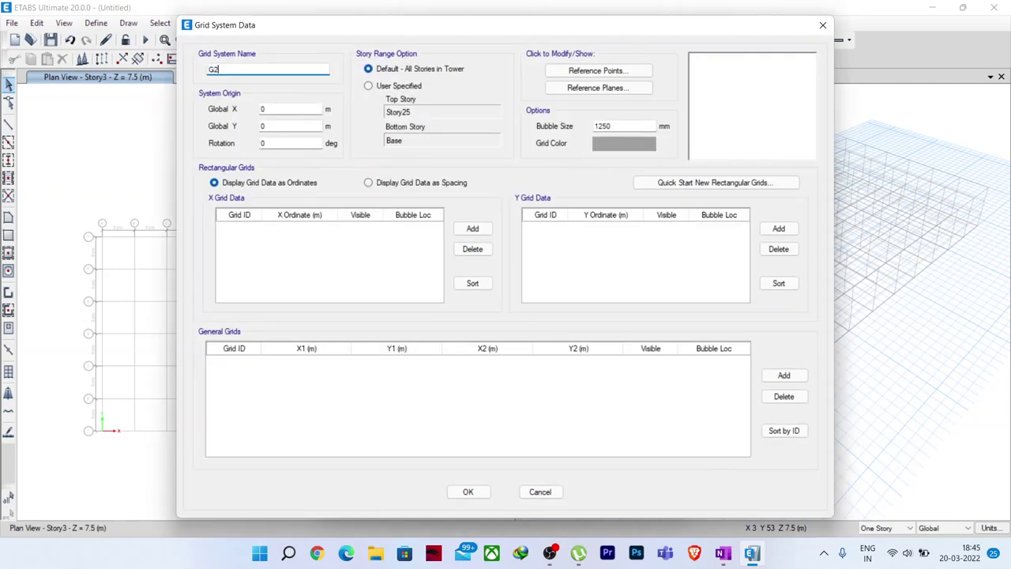
pyautogui.moveTo(248, 34); pyautogui.dragTo(333, 39)
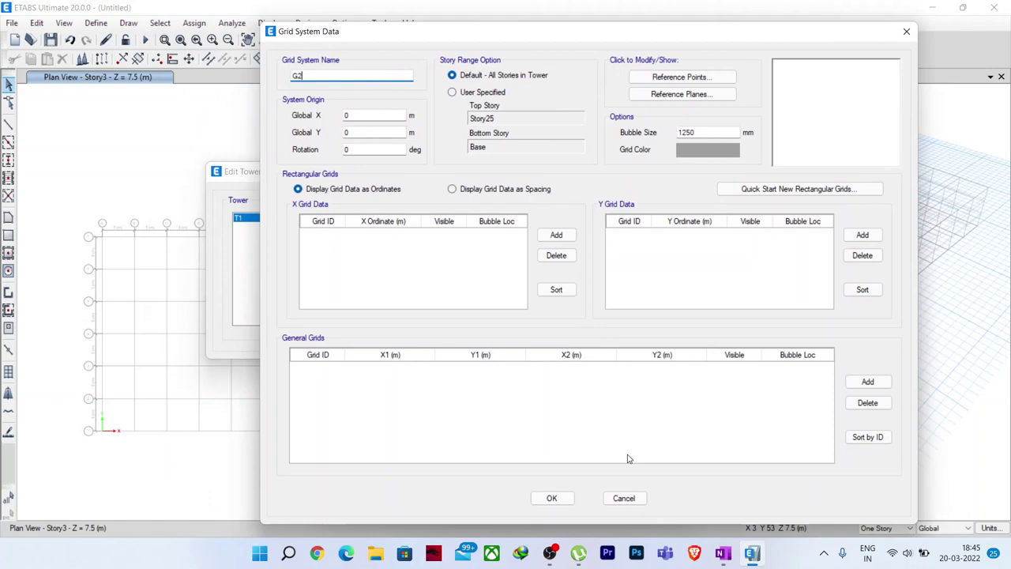
pyautogui.click(729, 561)
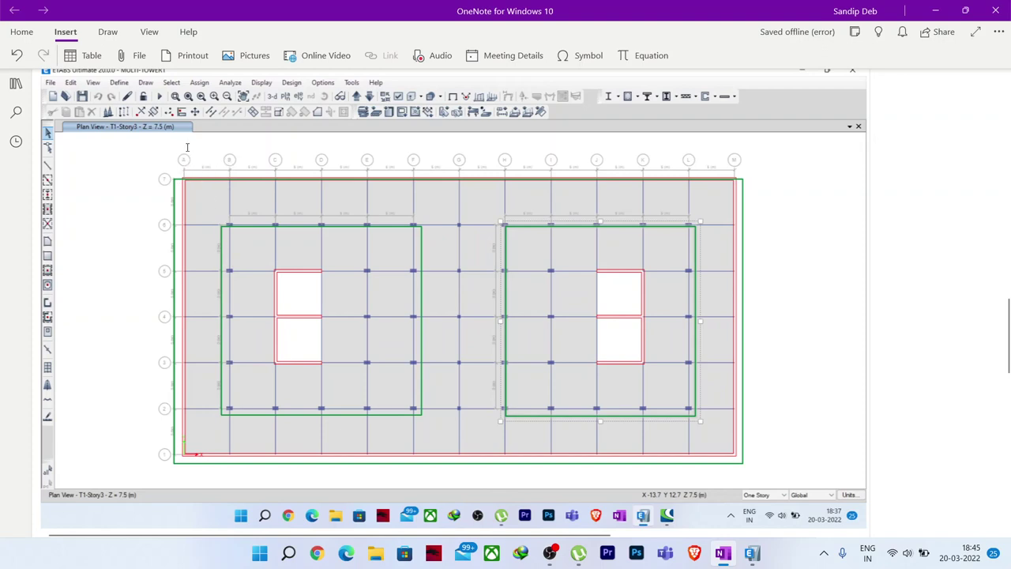
pyautogui.click(934, 10)
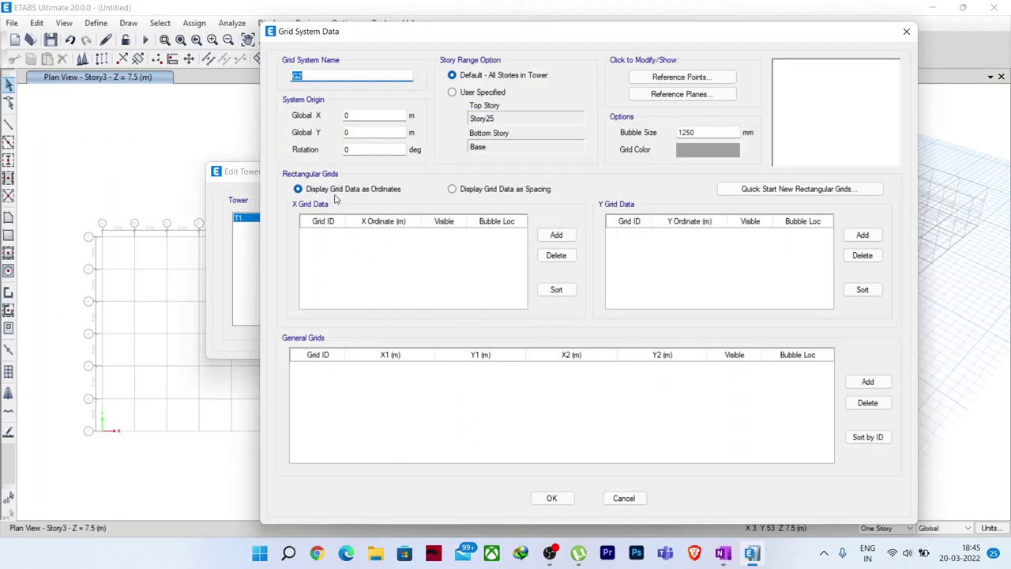
pyautogui.click(557, 236)
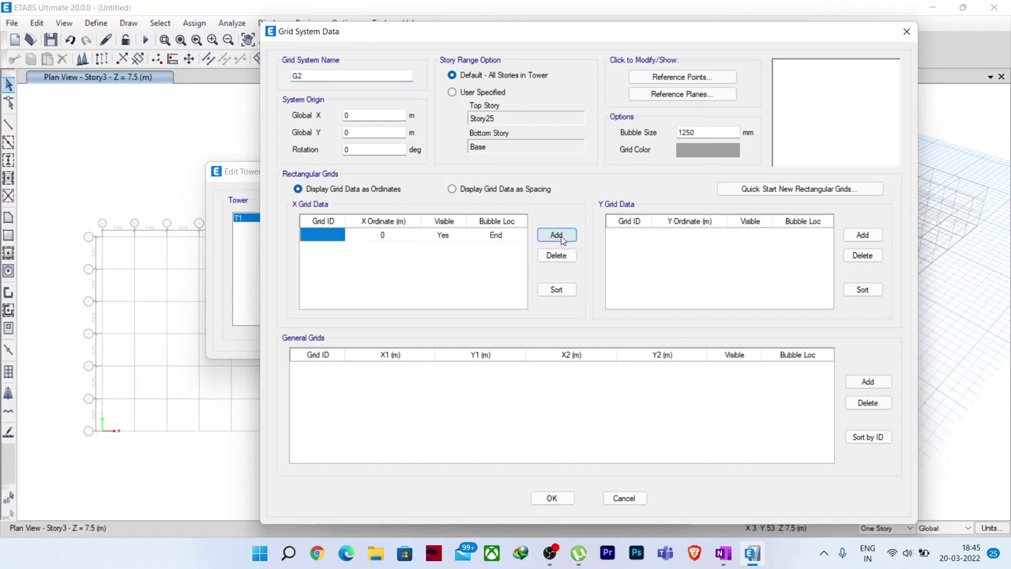
pyautogui.click(384, 234)
pyautogui.click(389, 234)
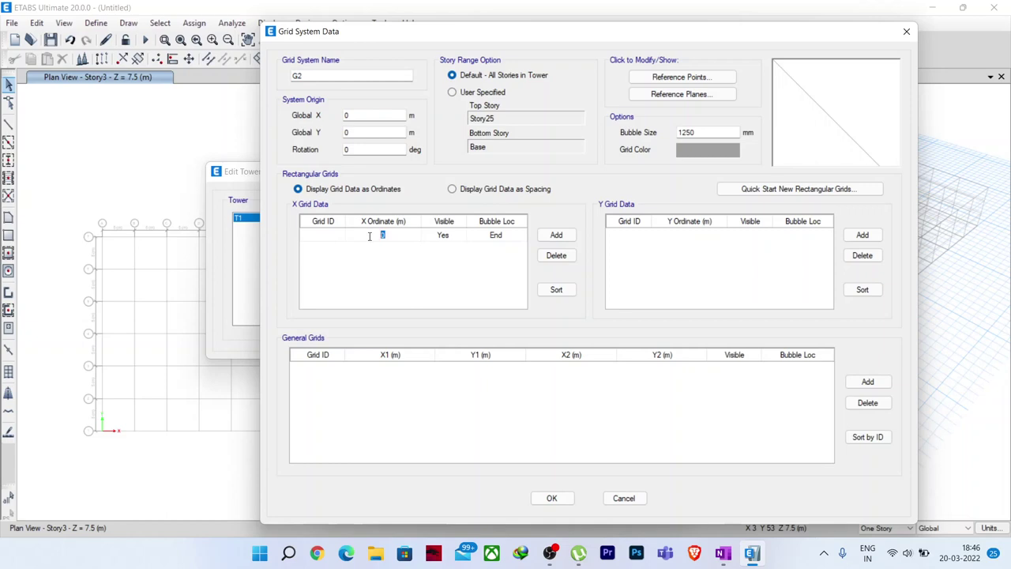
pyautogui.write('5')
# - Add X grid lines at 10, 15 and 20 m
pyautogui.click(556, 234)
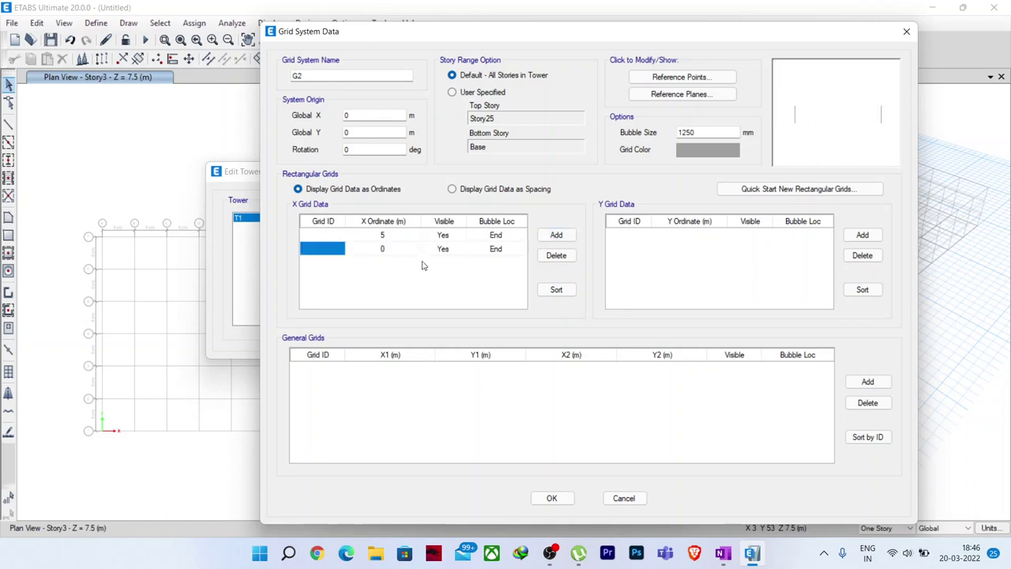
pyautogui.click(384, 248)
pyautogui.click(391, 247)
pyautogui.write('1')
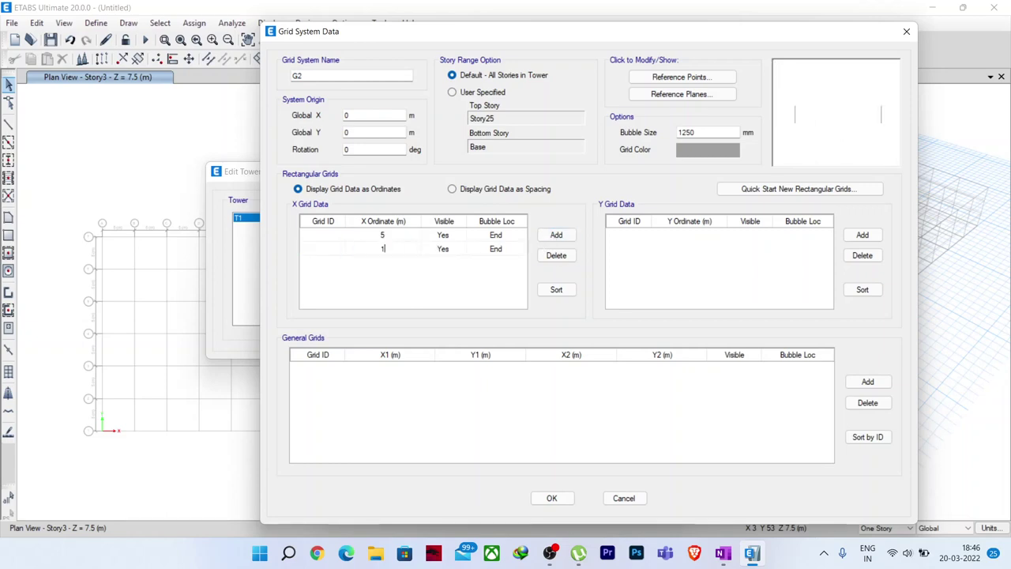
pyautogui.click(555, 235)
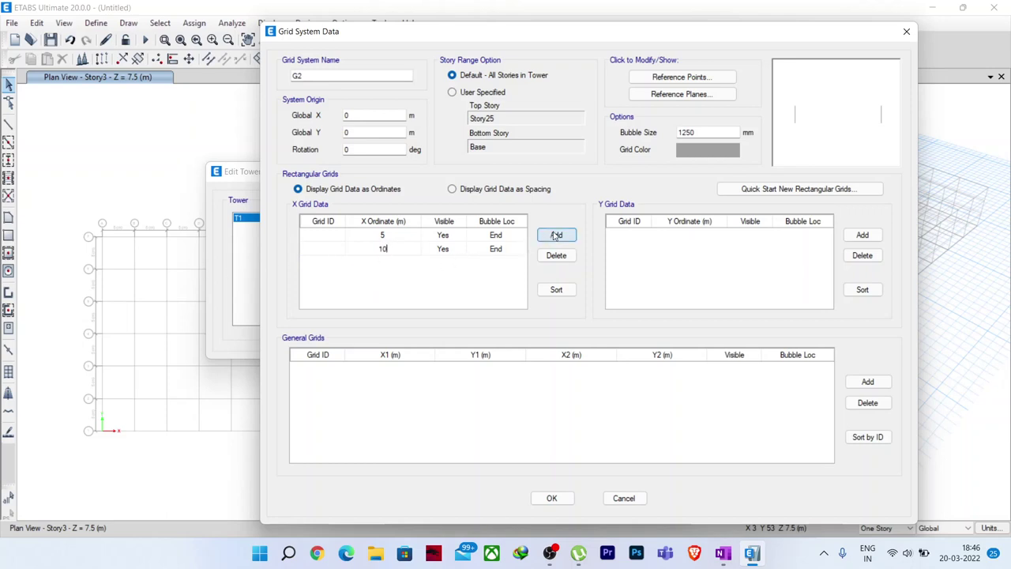
pyautogui.click(381, 261)
pyautogui.click(556, 235)
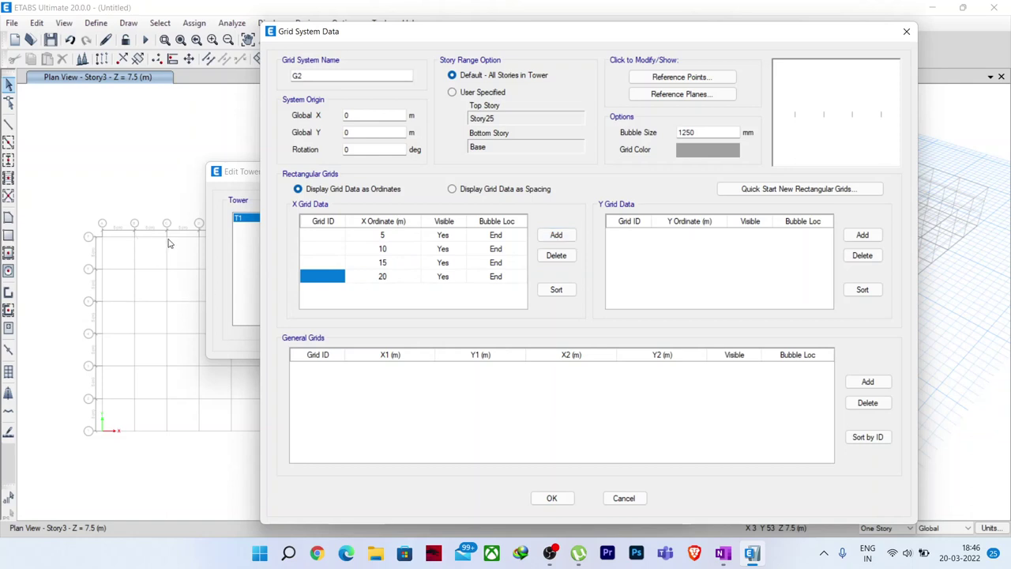
pyautogui.click(723, 553)
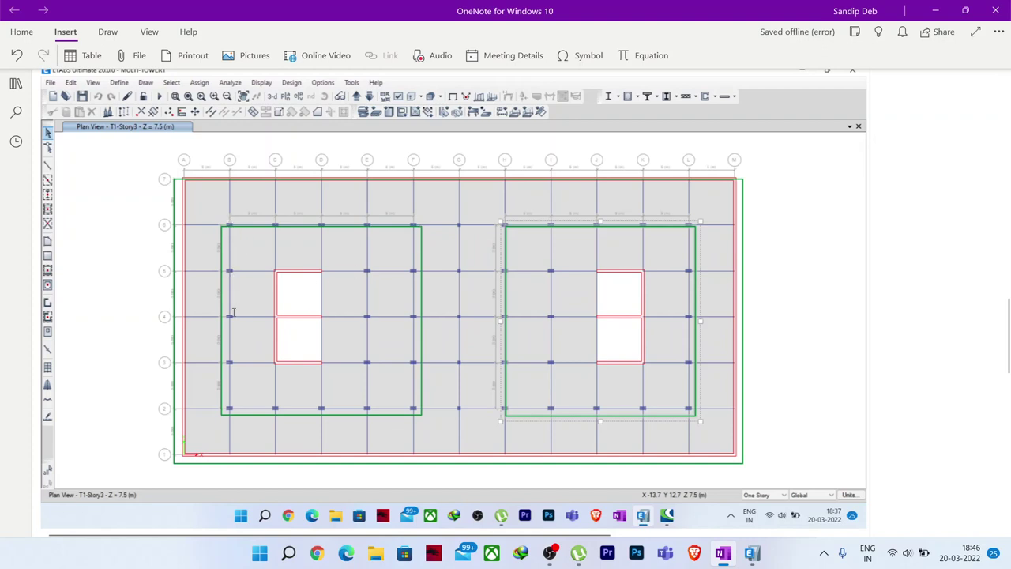
pyautogui.click(936, 10)
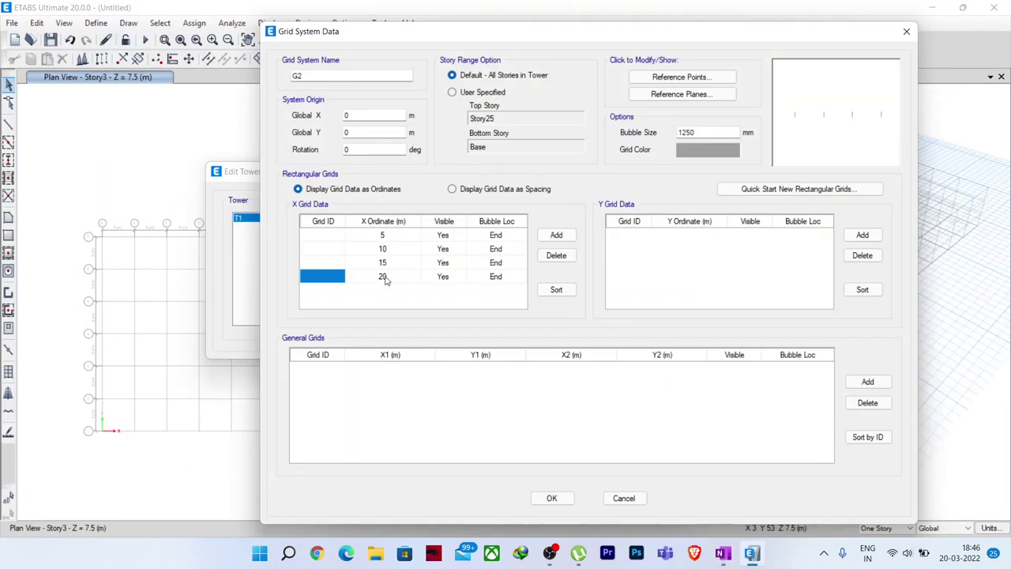
# - Add an X grid line at 25 m and a first Y grid line at 5 m
pyautogui.click(556, 235)
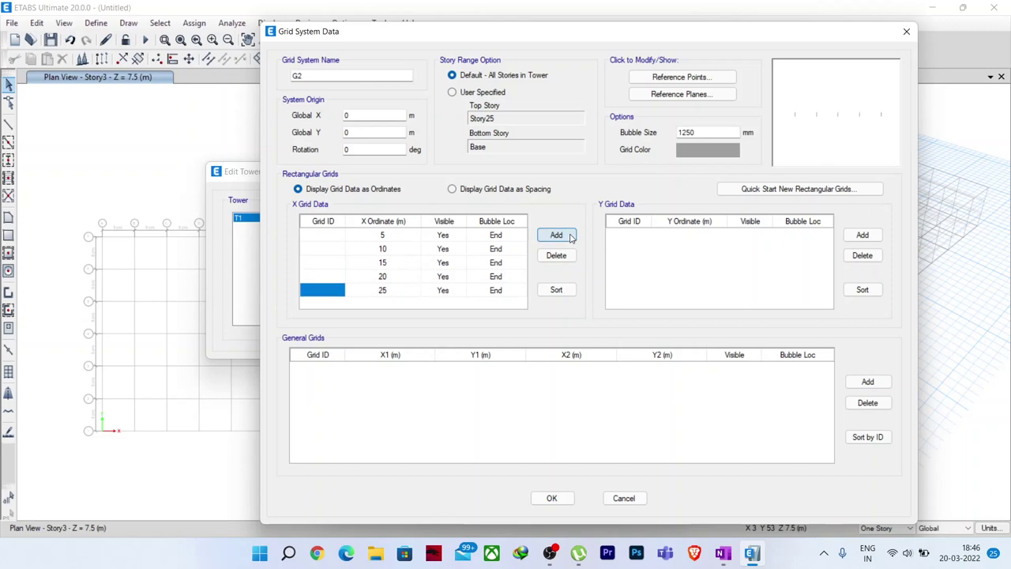
pyautogui.click(862, 234)
pyautogui.click(700, 235)
pyautogui.click(697, 235)
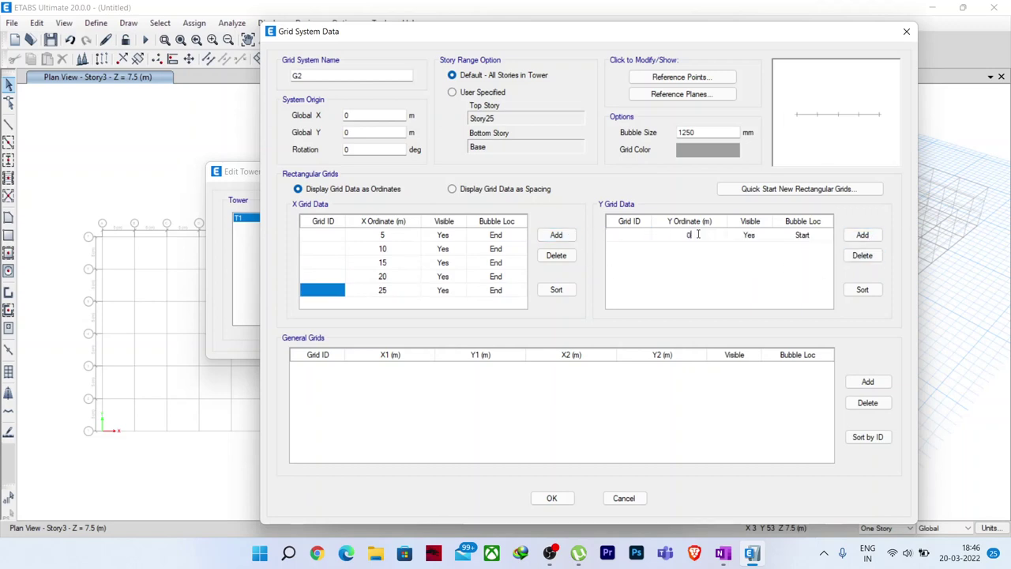
pyautogui.write('5')
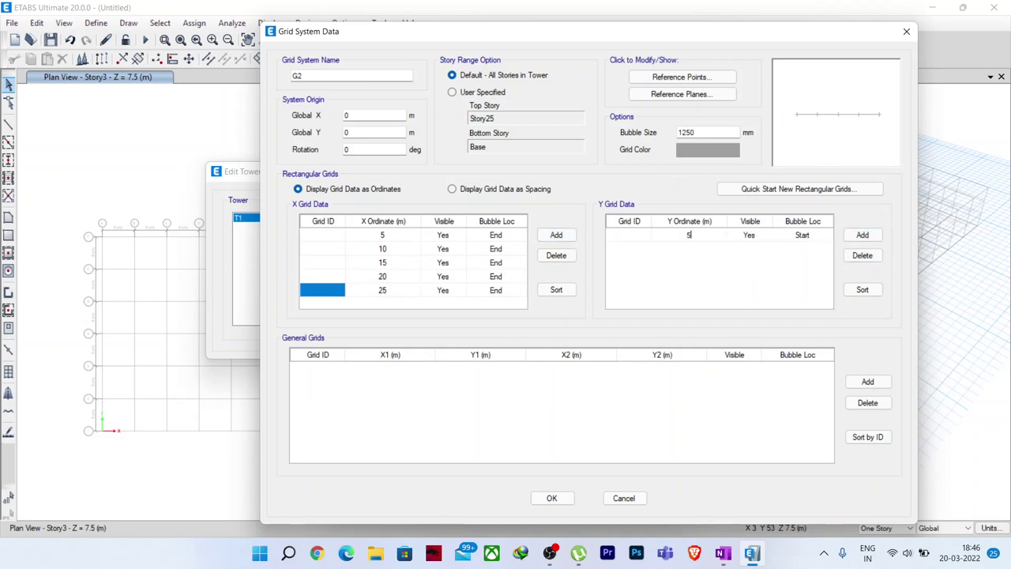
# - Add Y grid lines at 10, 15, 20 and 25 m, then accept grid G2
pyautogui.click(862, 235)
pyautogui.click(700, 248)
pyautogui.click(698, 249)
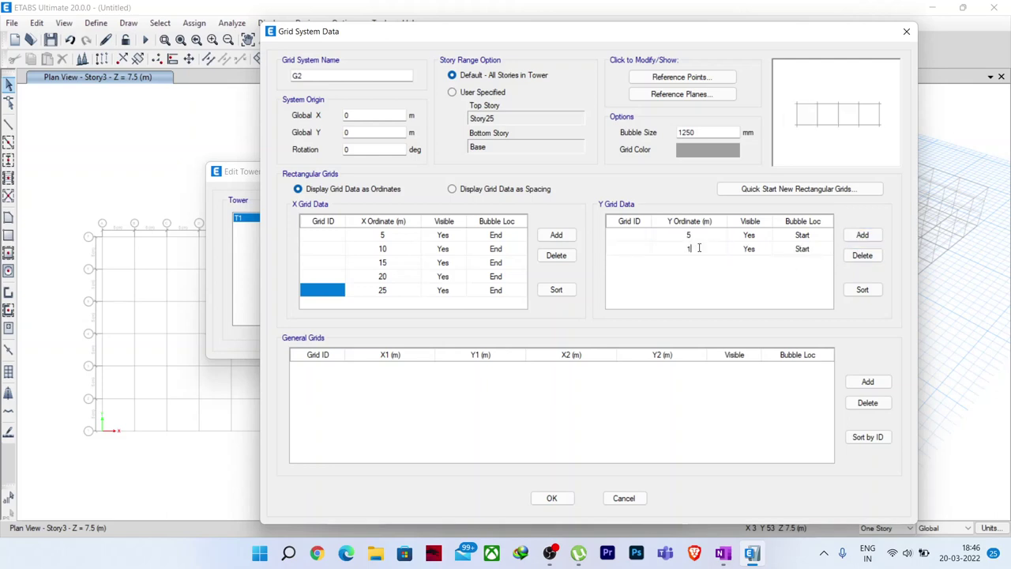
pyautogui.write('10')
pyautogui.click(862, 235)
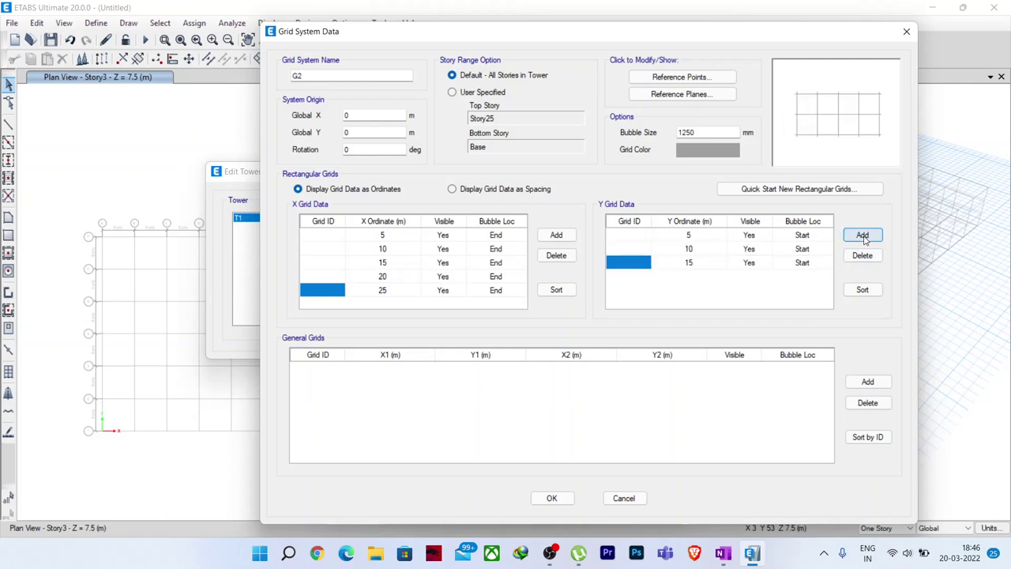
pyautogui.click(863, 235)
pyautogui.click(862, 236)
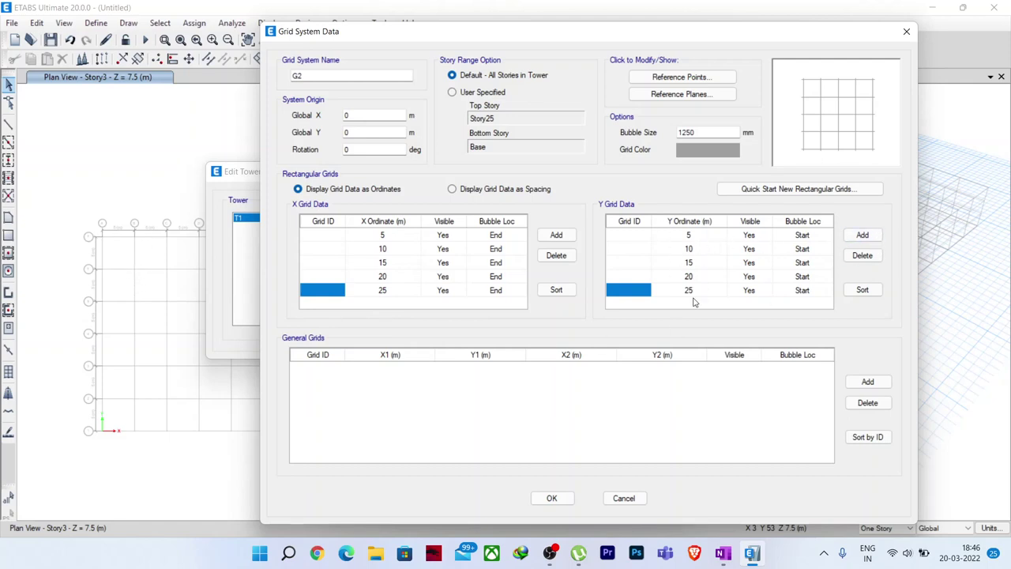
pyautogui.click(558, 499)
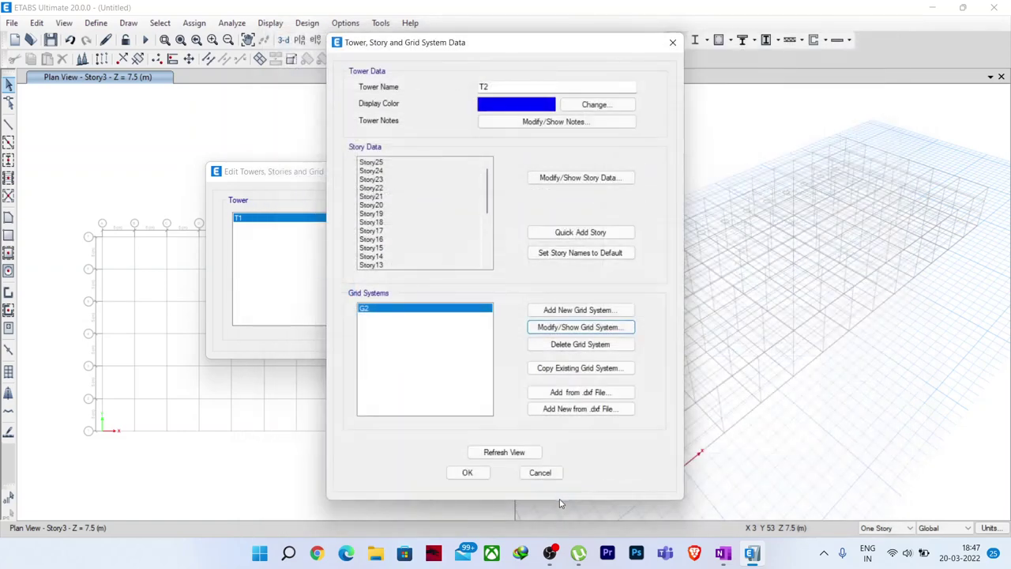
# - Accept tower T2's data and close the tower editor to show T2 in 3-D
pyautogui.click(468, 473)
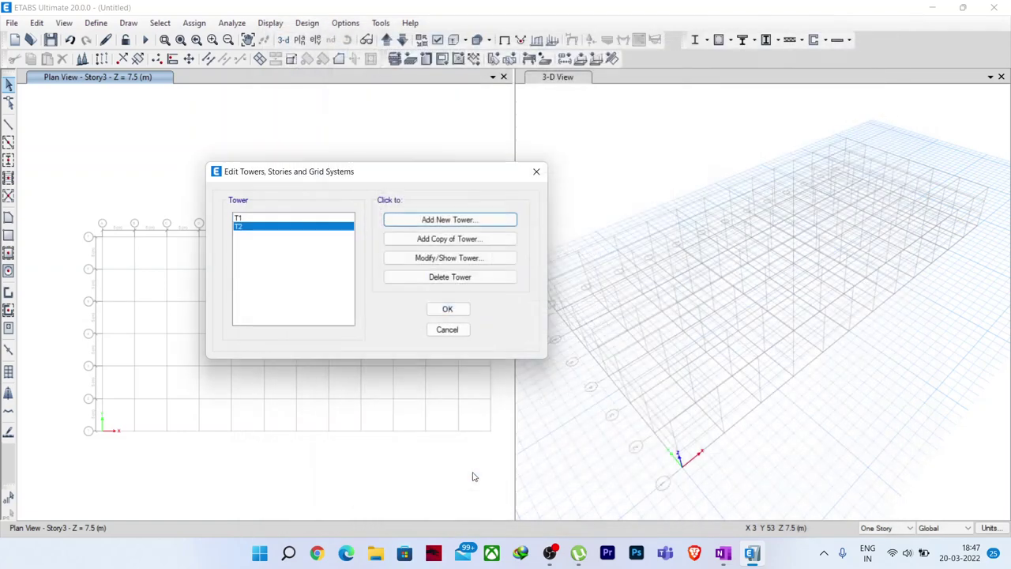
pyautogui.click(448, 311)
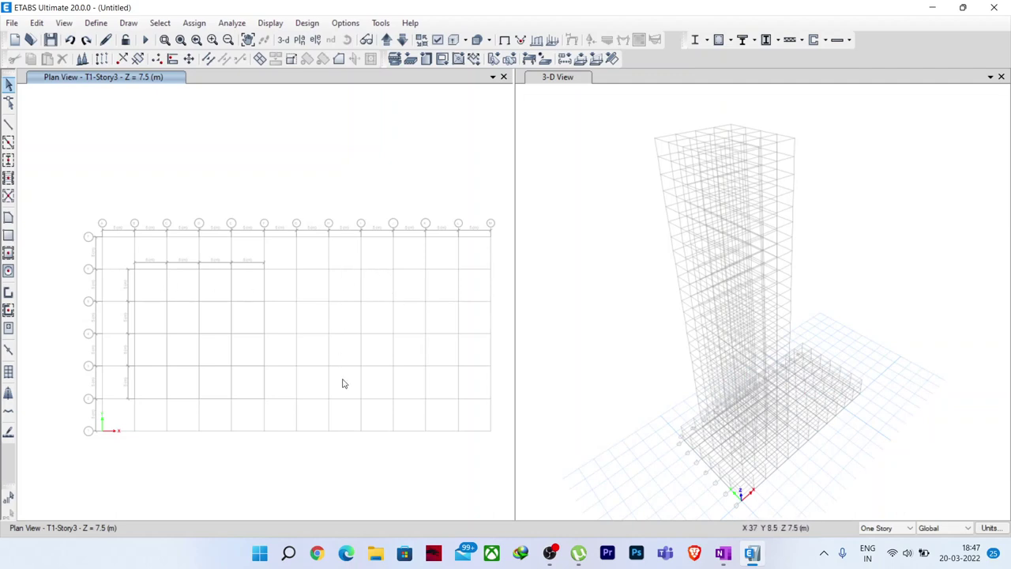
pyautogui.click(37, 23)
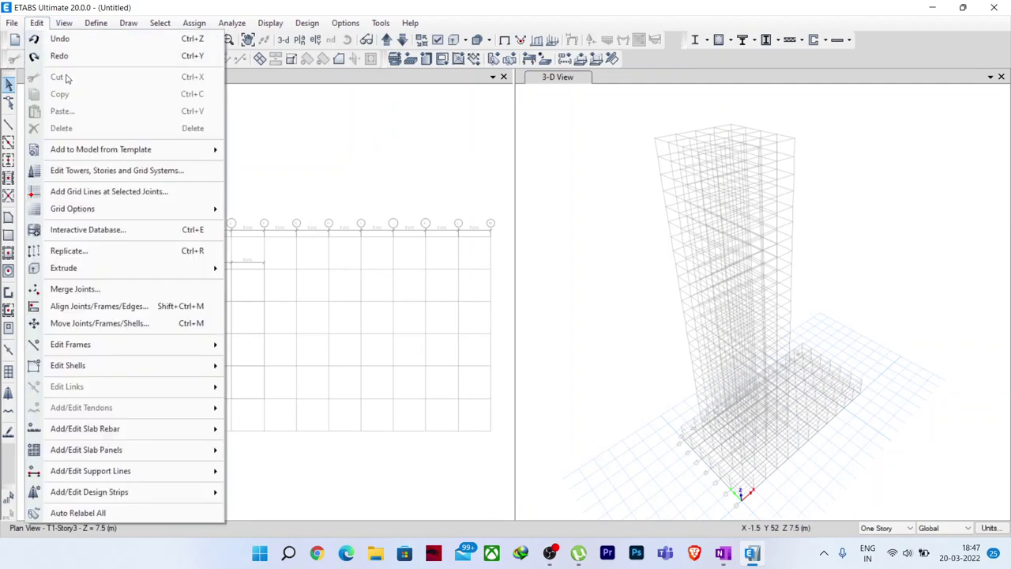
# - Add a new tower T3 with 18 stories of 3.6 m using grid system G1
pyautogui.click(98, 171)
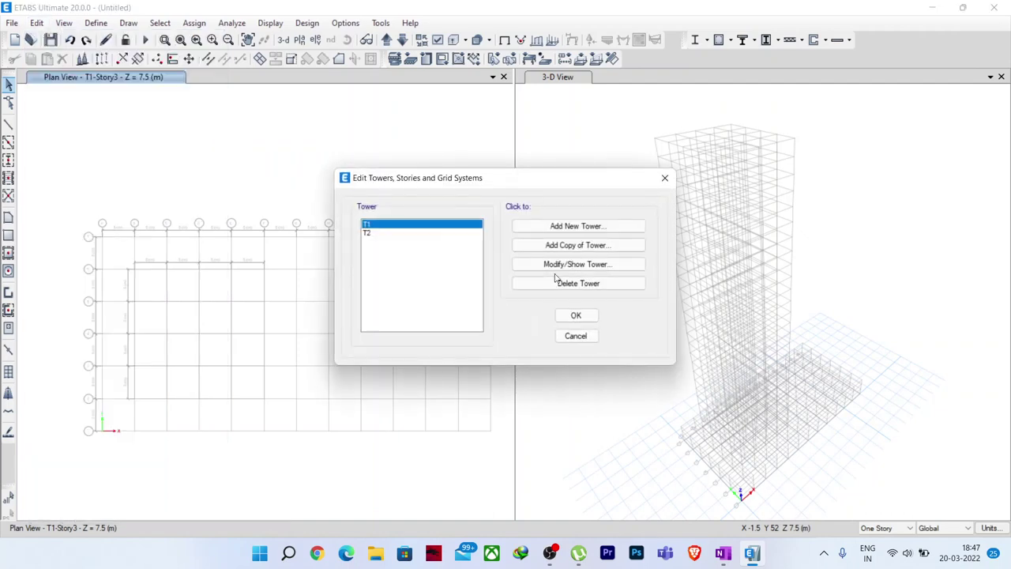
pyautogui.click(559, 228)
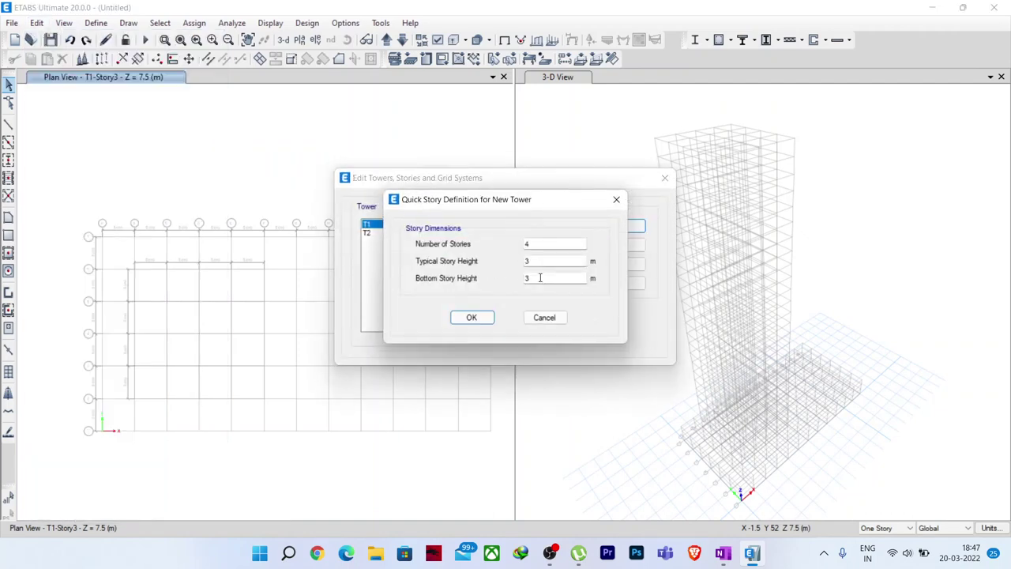
pyautogui.doubleClick(540, 277)
pyautogui.click(535, 260)
pyautogui.doubleClick(539, 244)
pyautogui.write('18')
pyautogui.click(469, 317)
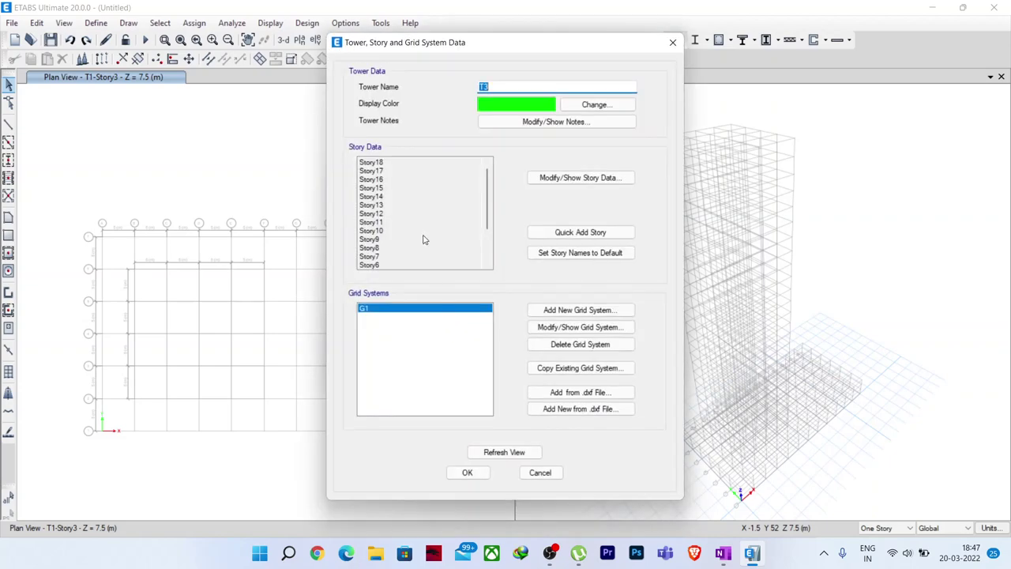
# - Set tower T3's base elevation to 7.5 m, raising Story1 to 11.1 m
pyautogui.click(559, 178)
pyautogui.scroll(-2, 493, 319)
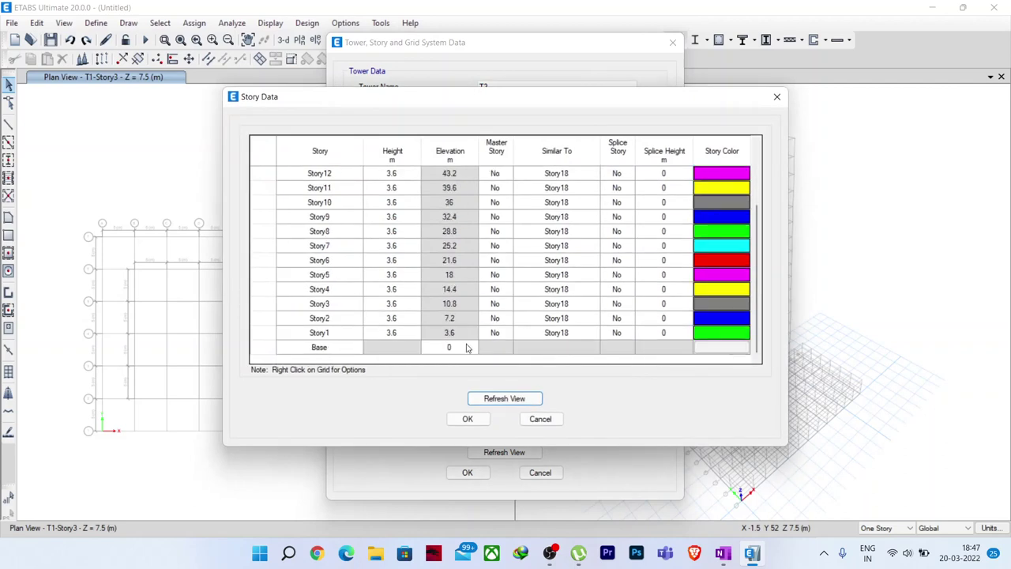
pyautogui.click(466, 346)
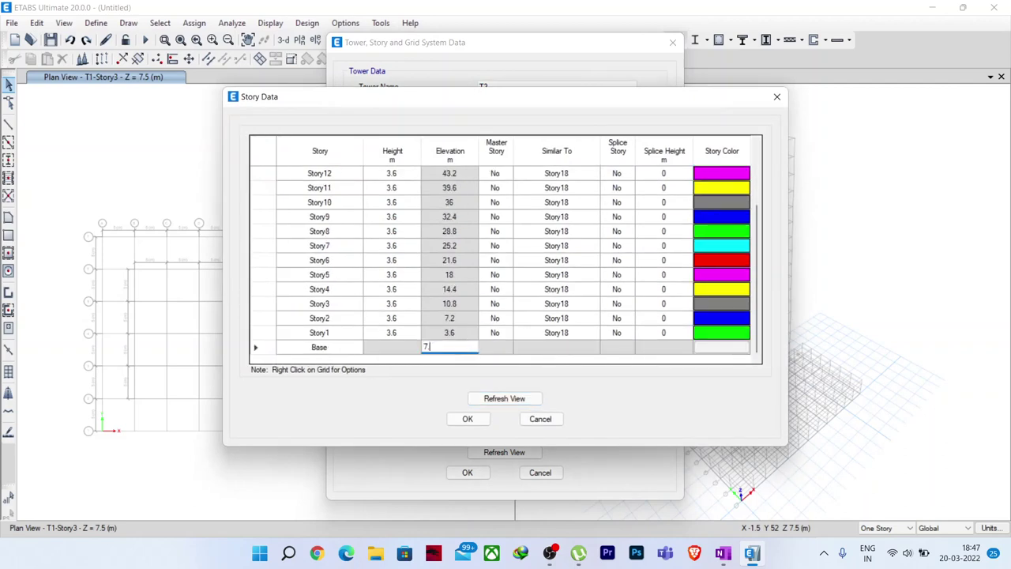
pyautogui.write('7.5')
pyautogui.press('Return')
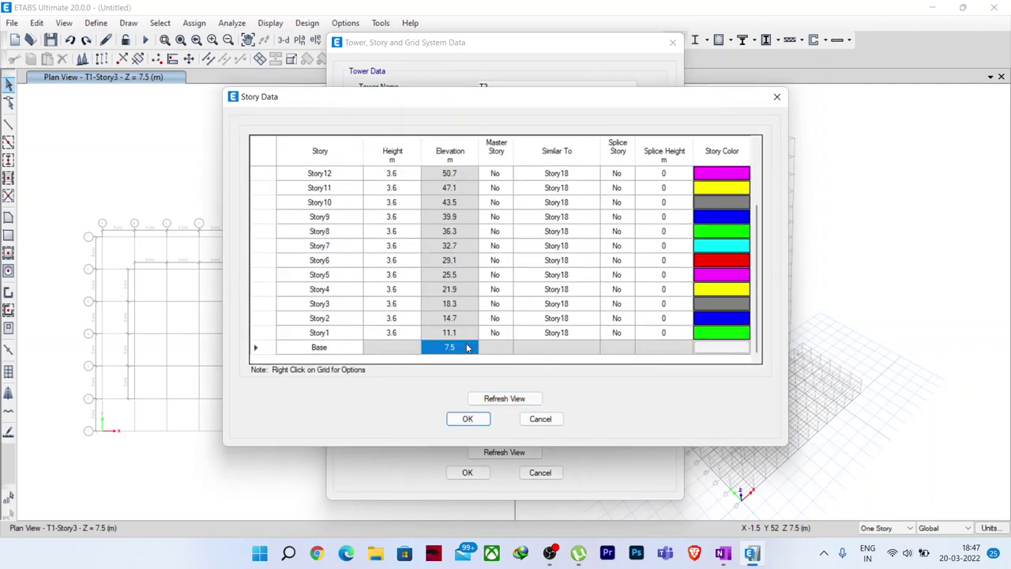
pyautogui.click(467, 419)
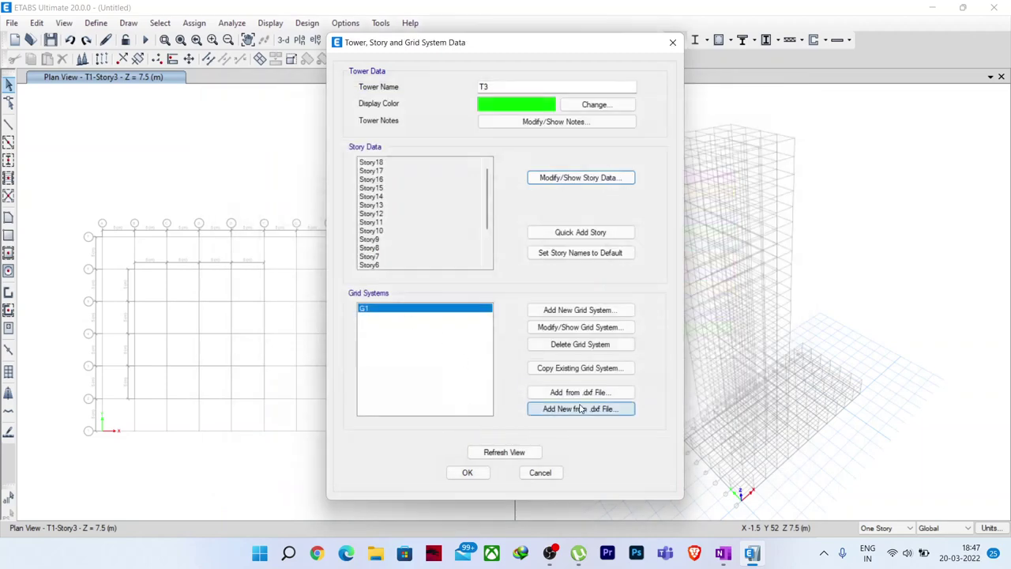
# - Rename tower T3's grid system to G3 and check the reference plan in OneNote
pyautogui.click(571, 330)
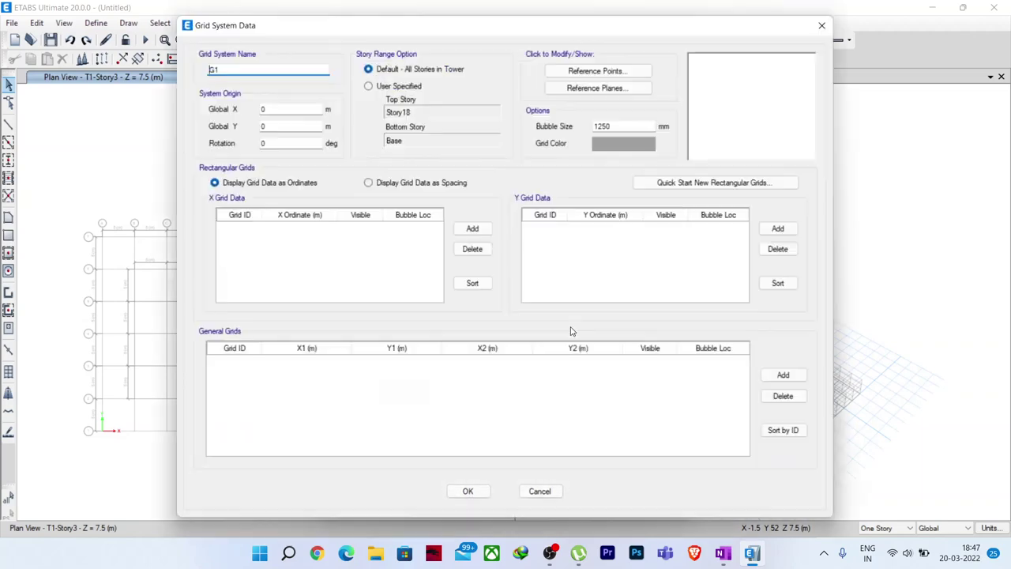
pyautogui.doubleClick(218, 70)
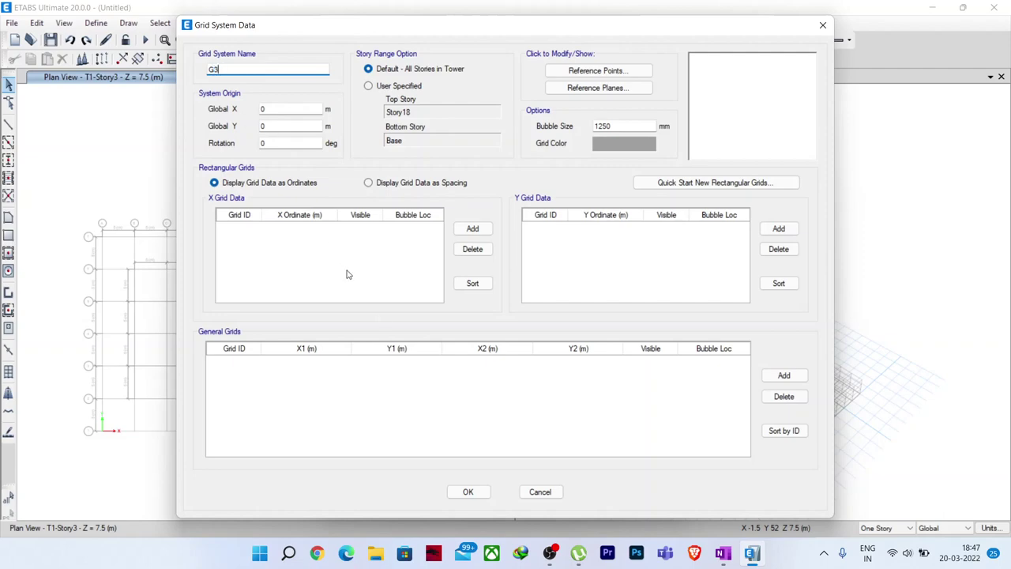
pyautogui.write('G3')
pyautogui.click(722, 552)
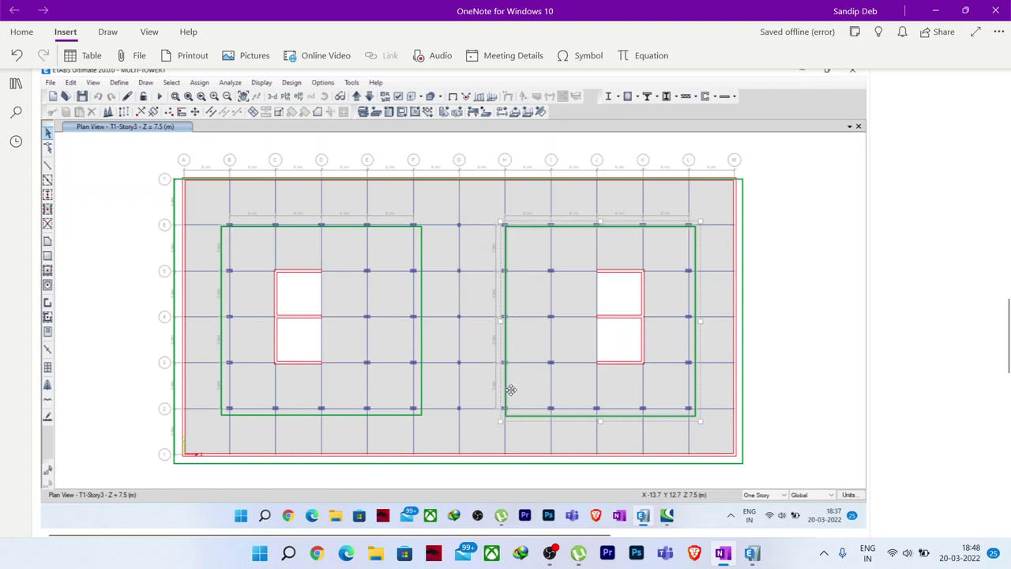
pyautogui.click(750, 555)
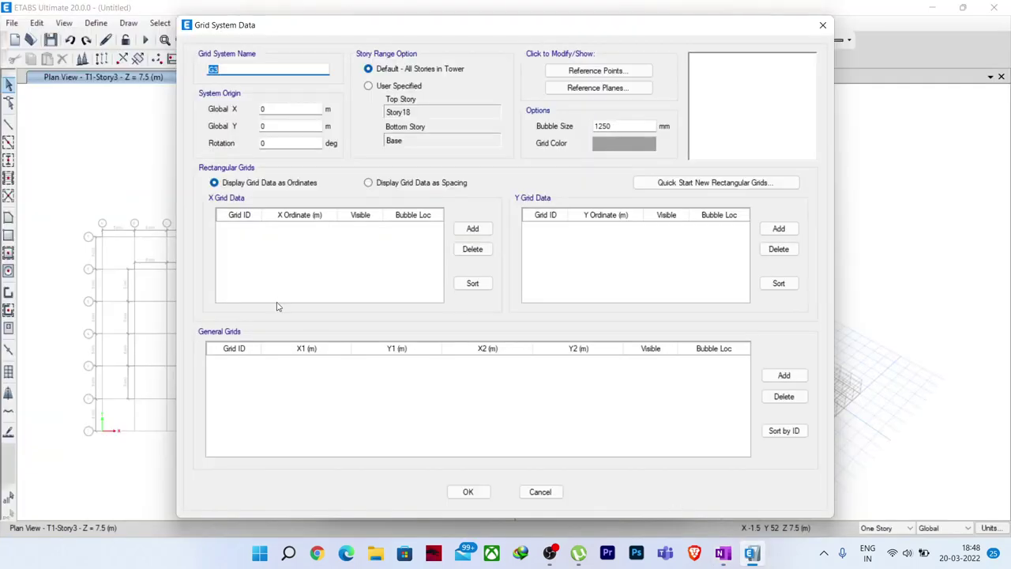
# - Add the first two X grid lines of G3 at 35 and 40 m
pyautogui.click(472, 228)
pyautogui.click(311, 234)
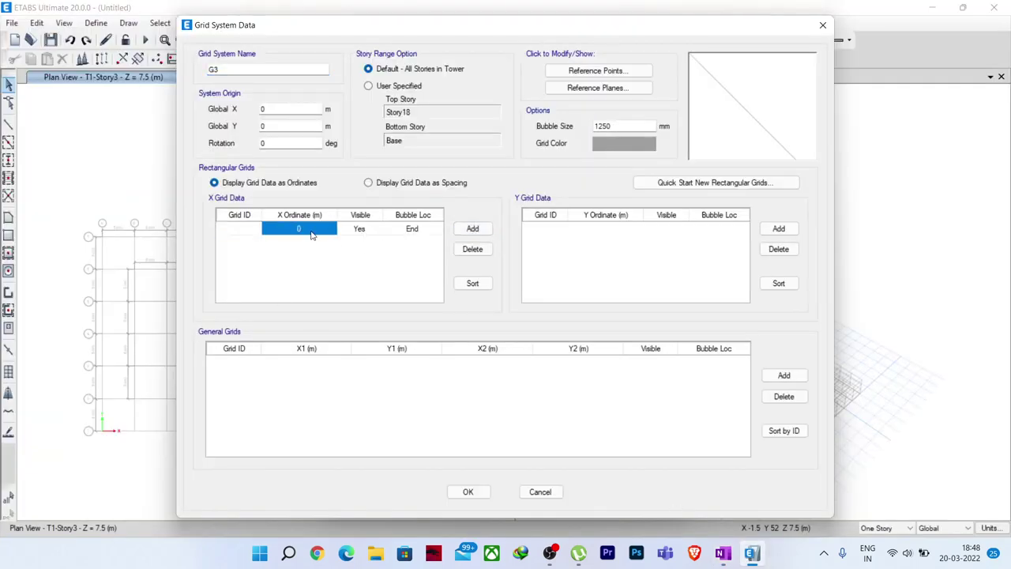
pyautogui.click(311, 232)
pyautogui.write('35')
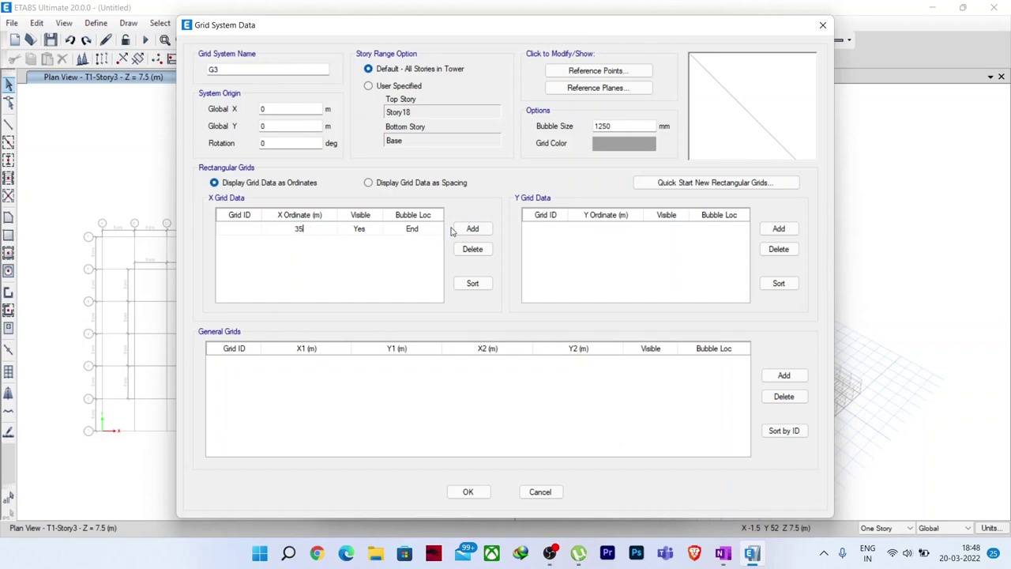
pyautogui.click(466, 229)
pyautogui.click(310, 245)
pyautogui.write('40')
pyautogui.click(472, 229)
# - Add X grid lines at 45, 50 and 55 m, checking the OneNote plan
pyautogui.click(474, 230)
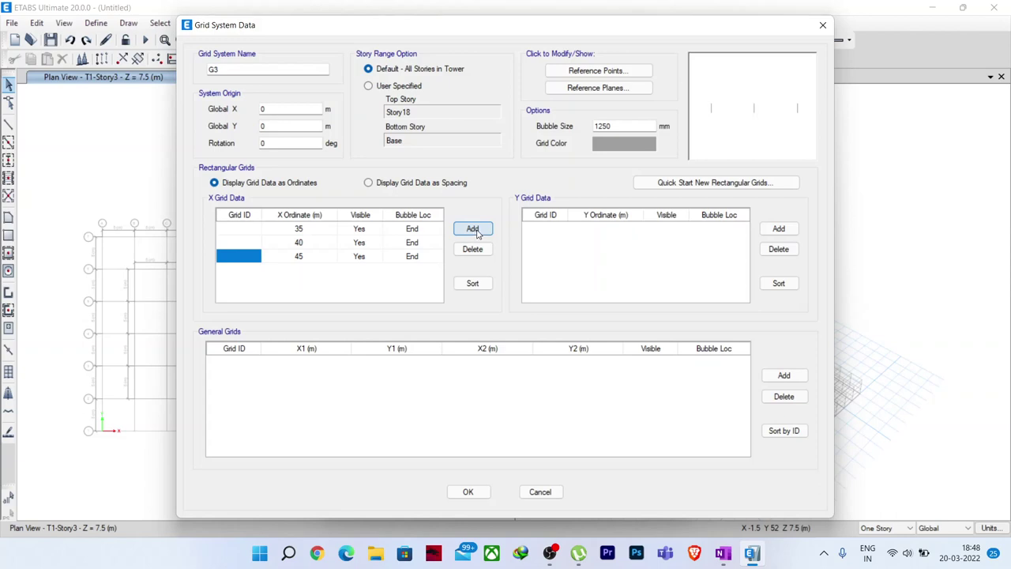
pyautogui.click(473, 230)
pyautogui.click(474, 230)
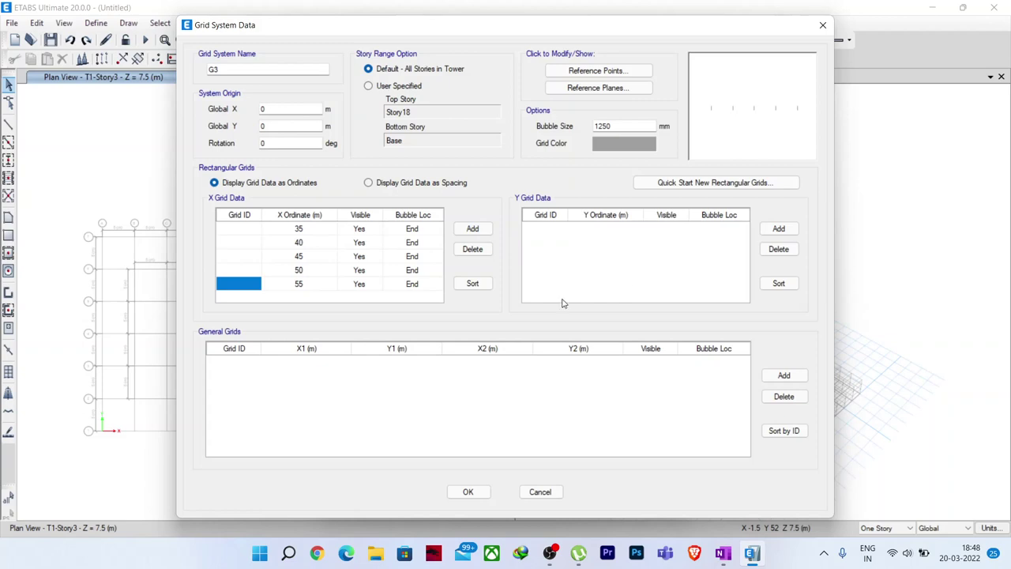
pyautogui.click(724, 555)
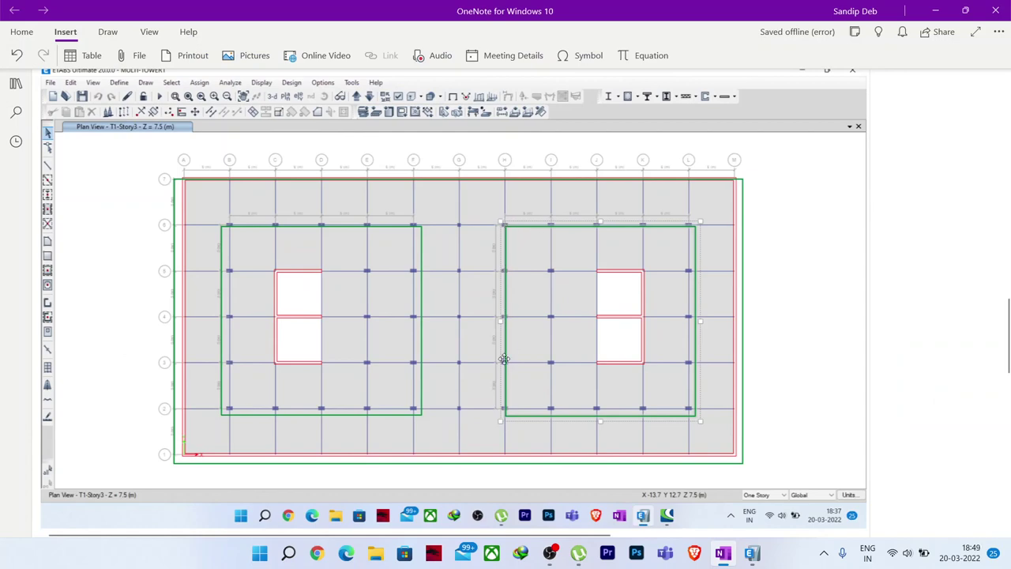
pyautogui.click(933, 13)
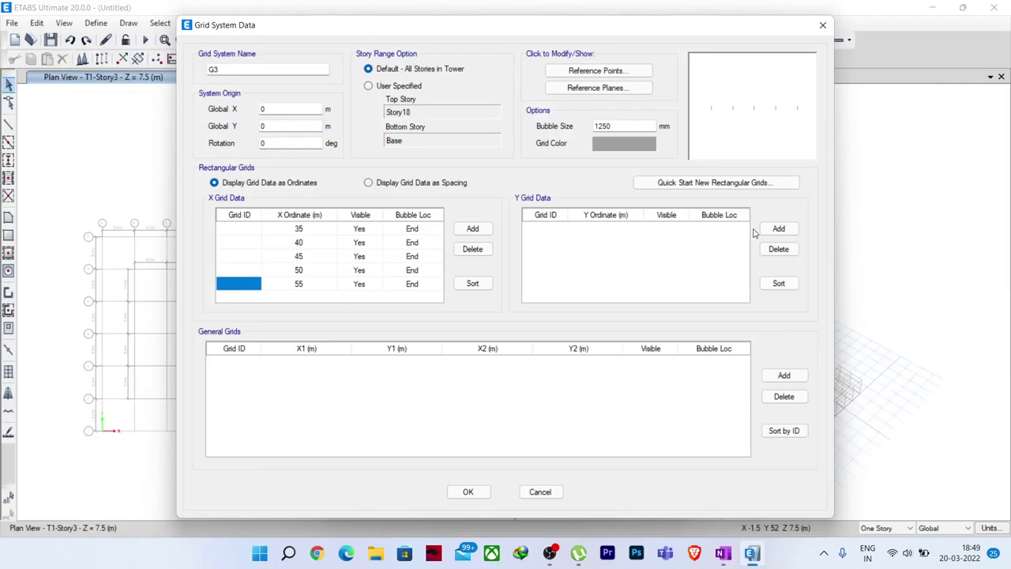
# - Add Y grid lines to G3 at 5, 10, 15, 20 and 25 m
pyautogui.click(779, 229)
pyautogui.click(604, 228)
pyautogui.write('5')
pyautogui.click(779, 228)
pyautogui.click(624, 243)
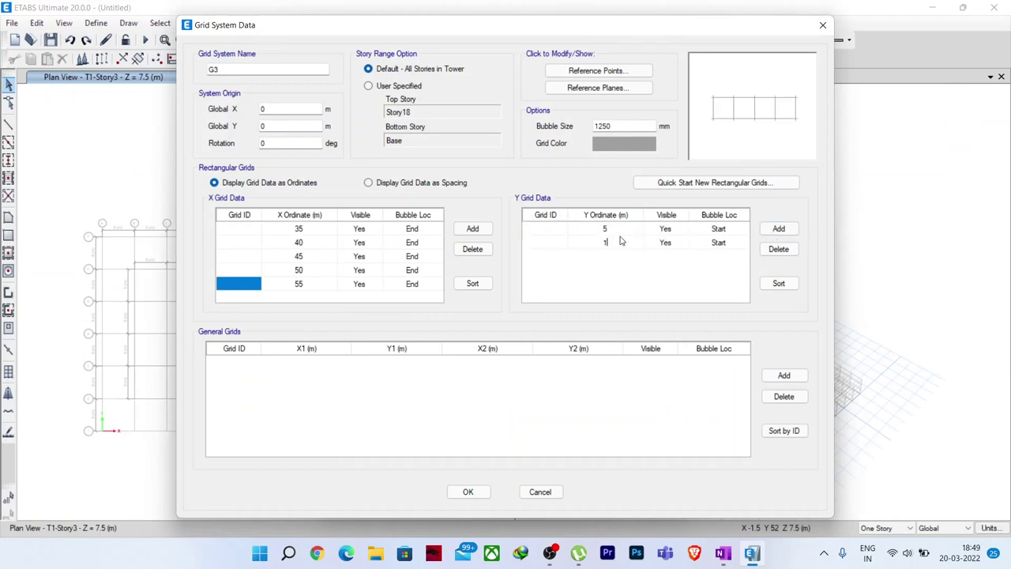
pyautogui.write('10')
pyautogui.click(778, 228)
pyautogui.click(778, 229)
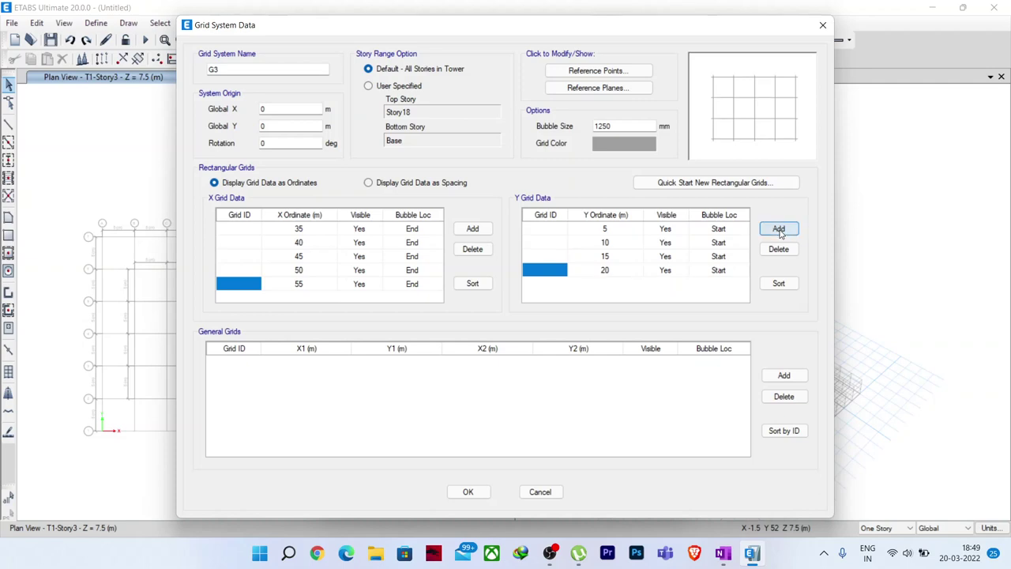
pyautogui.click(779, 229)
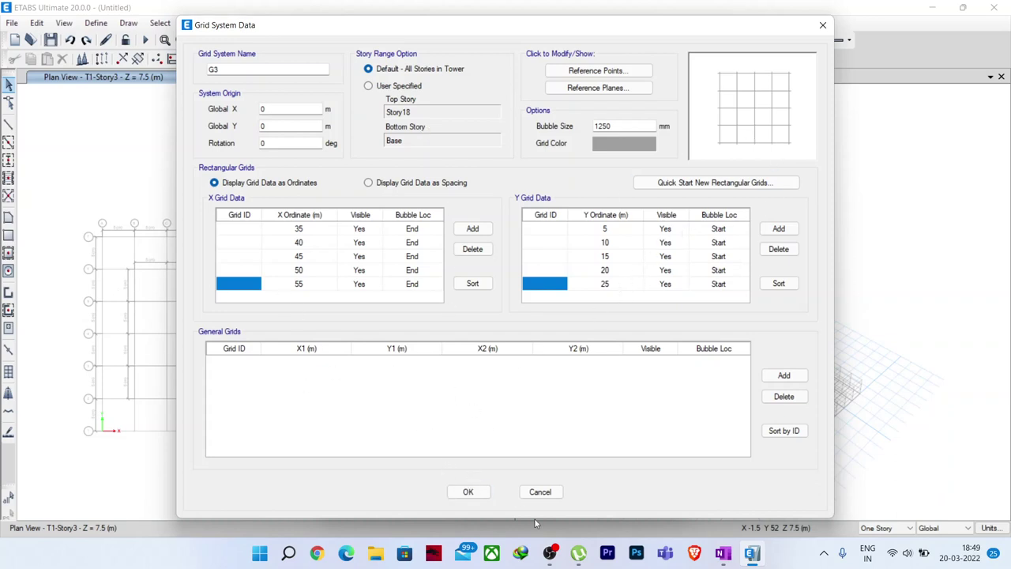
# - Confirm grid system G3, tower T3's data and the tower edits to place T3 beside T2
pyautogui.click(468, 492)
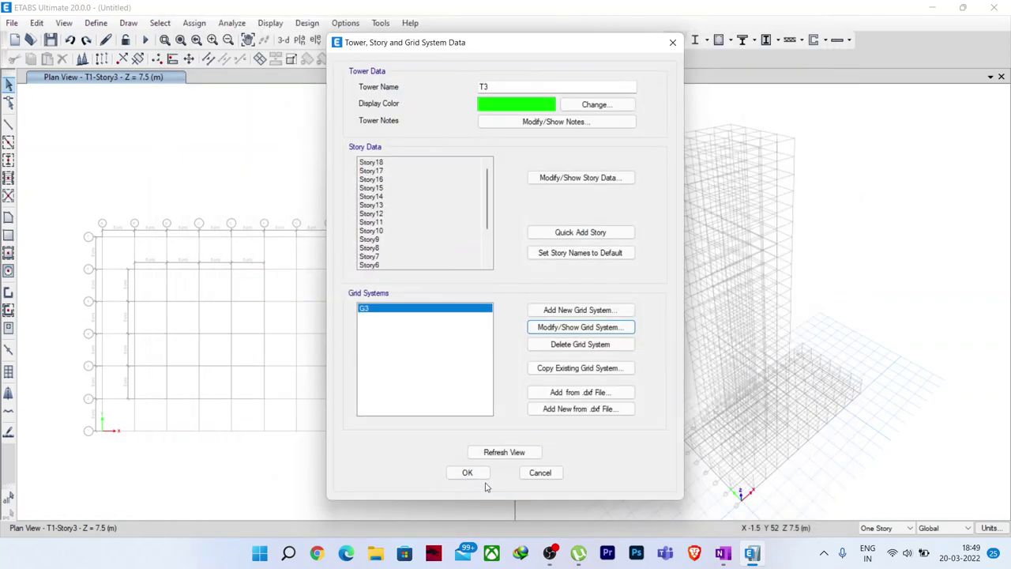
pyautogui.click(473, 478)
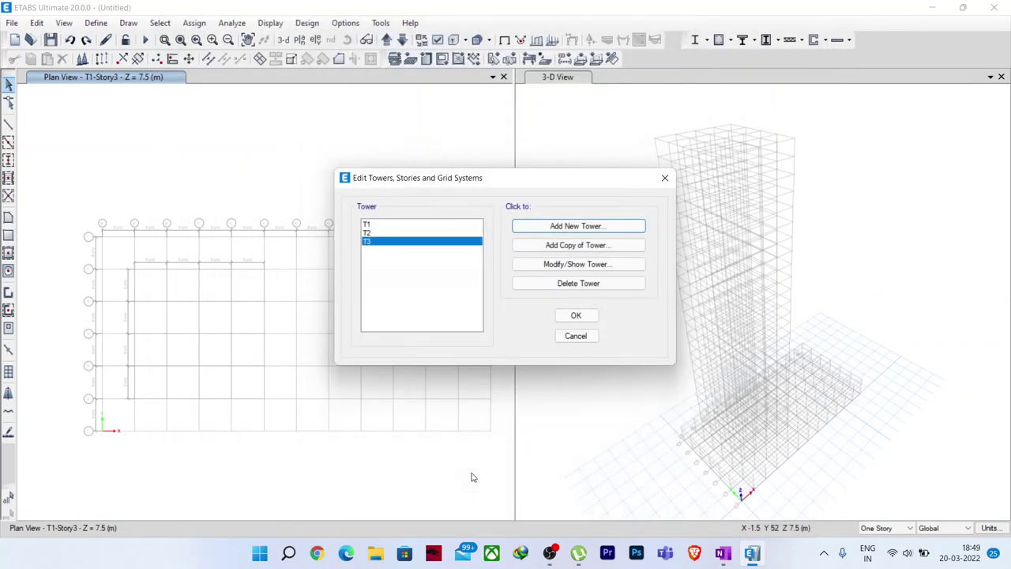
pyautogui.click(576, 316)
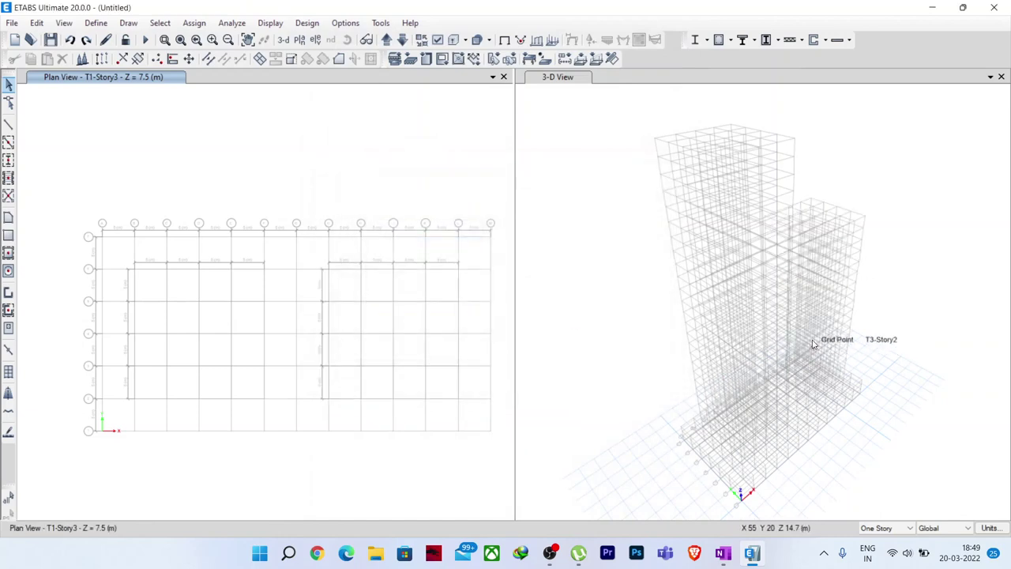
# - Orbit the 3-D view around towers T2 and T3, then widen the plan pane slightly
pyautogui.click(924, 296)
pyautogui.moveTo(919, 339)
pyautogui.keyDown('shift'); pyautogui.mouseDown(button='middle')
pyautogui.moveTo(857, 345)
pyautogui.moveTo(824, 318)
pyautogui.moveTo(827, 331)
pyautogui.mouseUp(button='middle'); pyautogui.keyUp('shift')
pyautogui.keyDown('shift'); pyautogui.moveTo(777, 384); pyautogui.dragTo(844, 395, button='middle'); pyautogui.keyUp('shift')
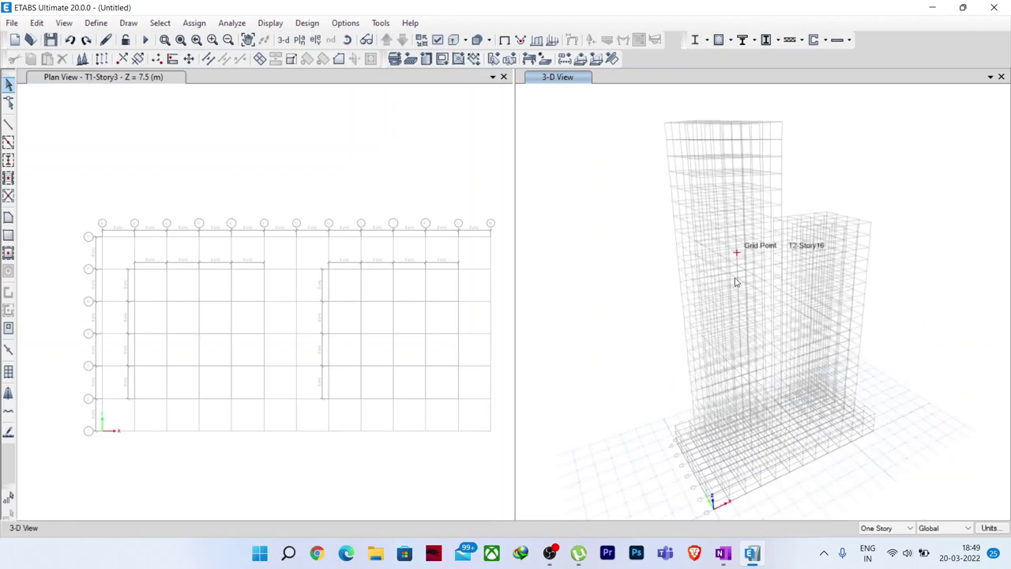
pyautogui.moveTo(758, 415)
pyautogui.keyDown('shift'); pyautogui.mouseDown(button='middle')
pyautogui.moveTo(740, 403)
pyautogui.moveTo(763, 402)
pyautogui.moveTo(727, 434)
pyautogui.mouseUp(button='middle'); pyautogui.keyUp('shift')
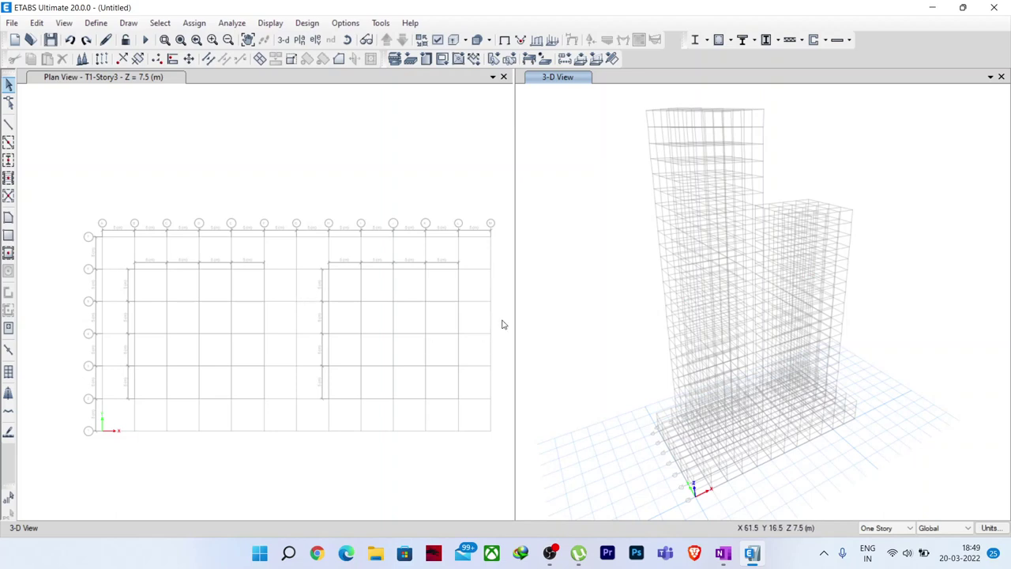
pyautogui.moveTo(514, 298); pyautogui.dragTo(530, 304)
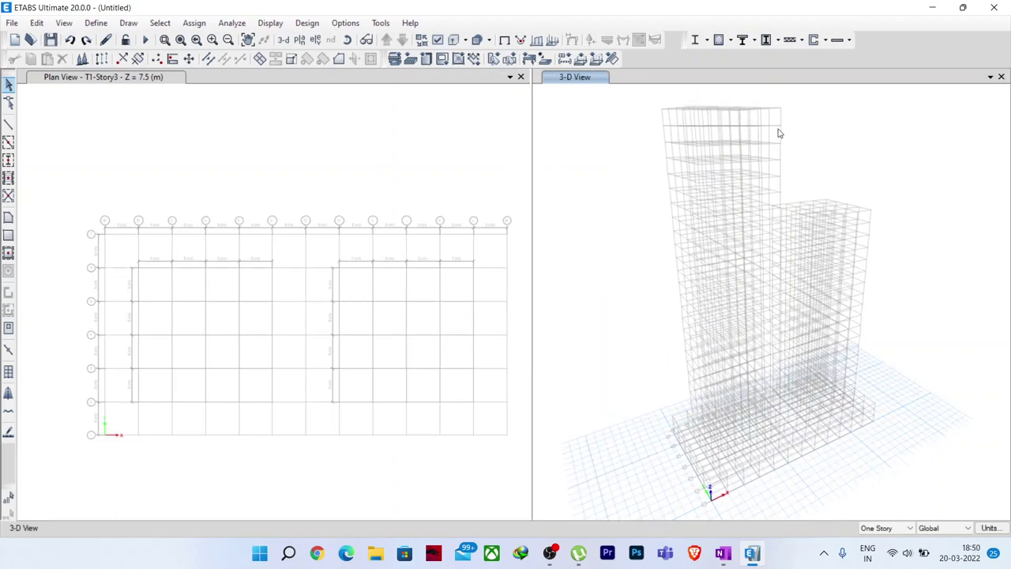
# - Close the 3-D view so the T1-Story3 plan fills the area, keeping that story
pyautogui.click(1001, 76)
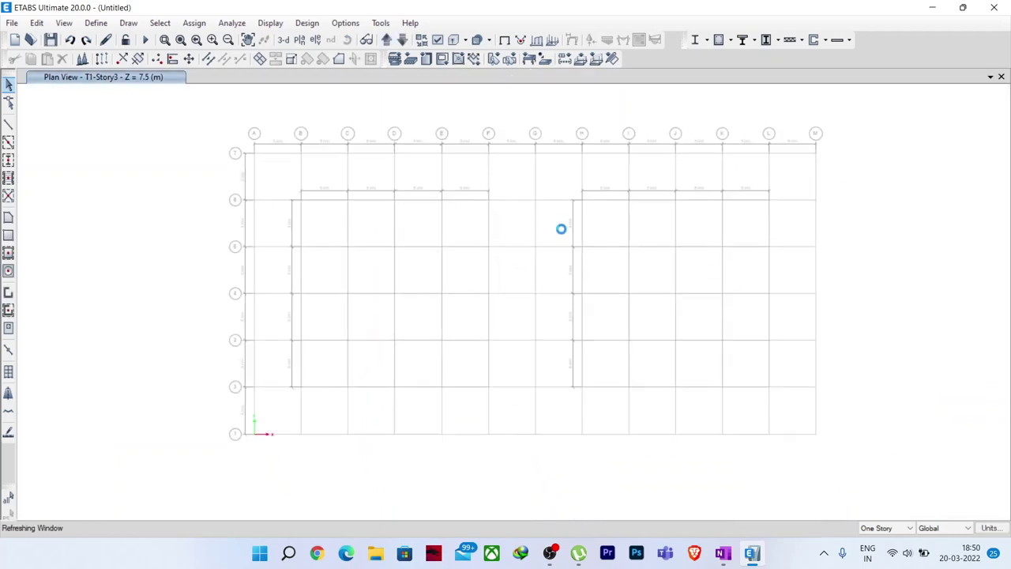
pyautogui.click(300, 41)
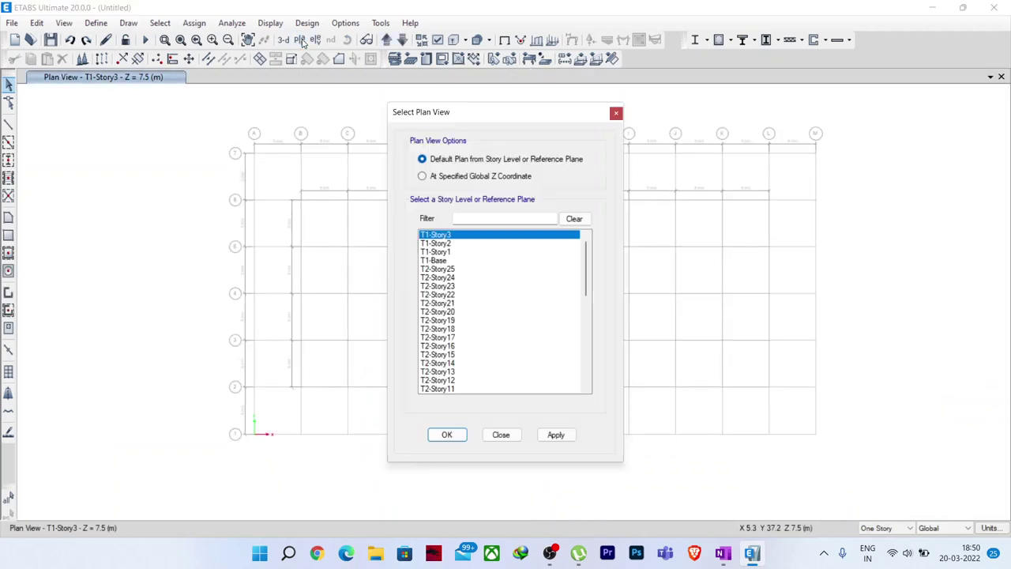
pyautogui.click(439, 251)
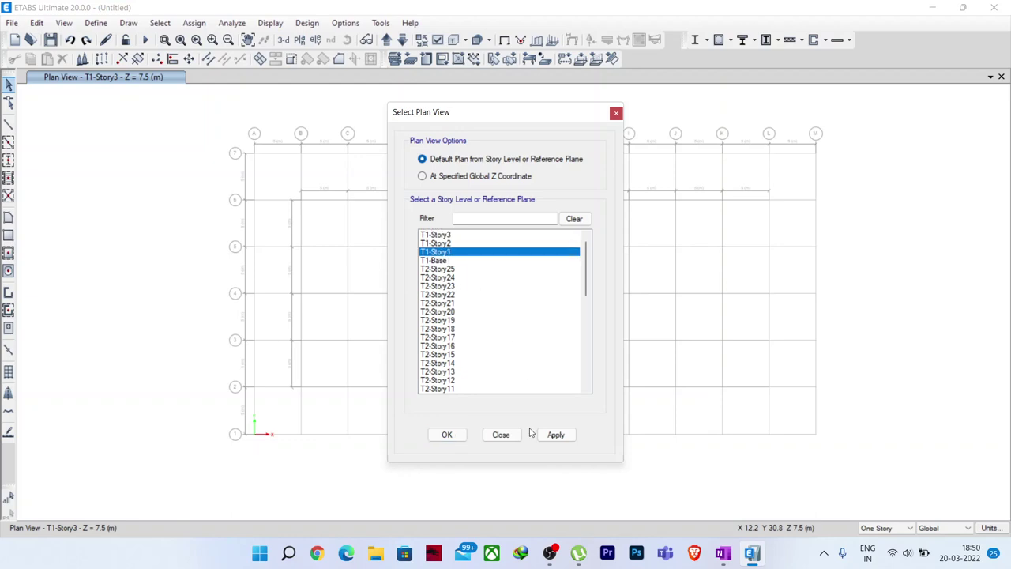
pyautogui.click(501, 434)
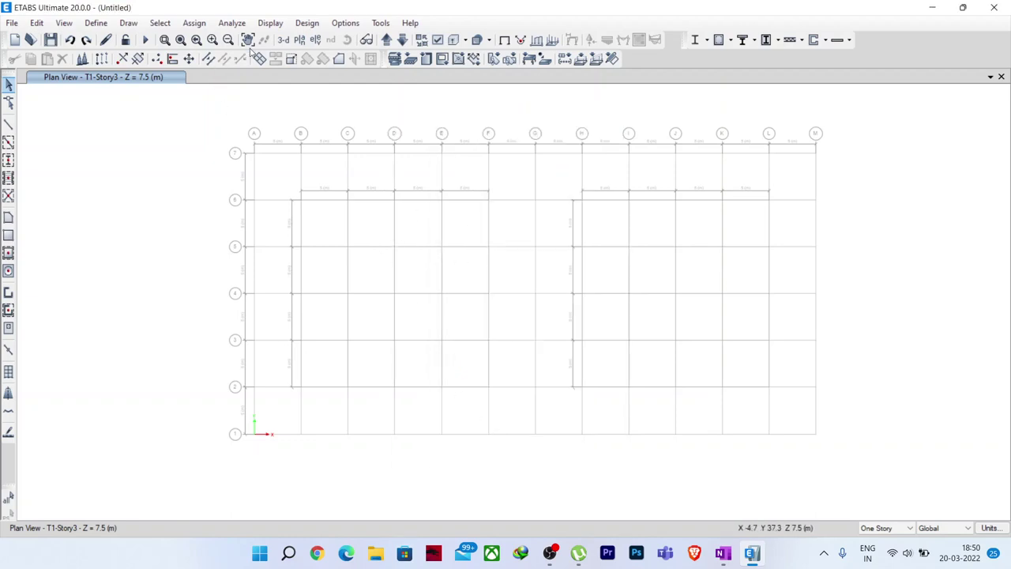
# - Hide towers T2 and T3 in all windows so only tower T1 is visible
pyautogui.click(282, 39)
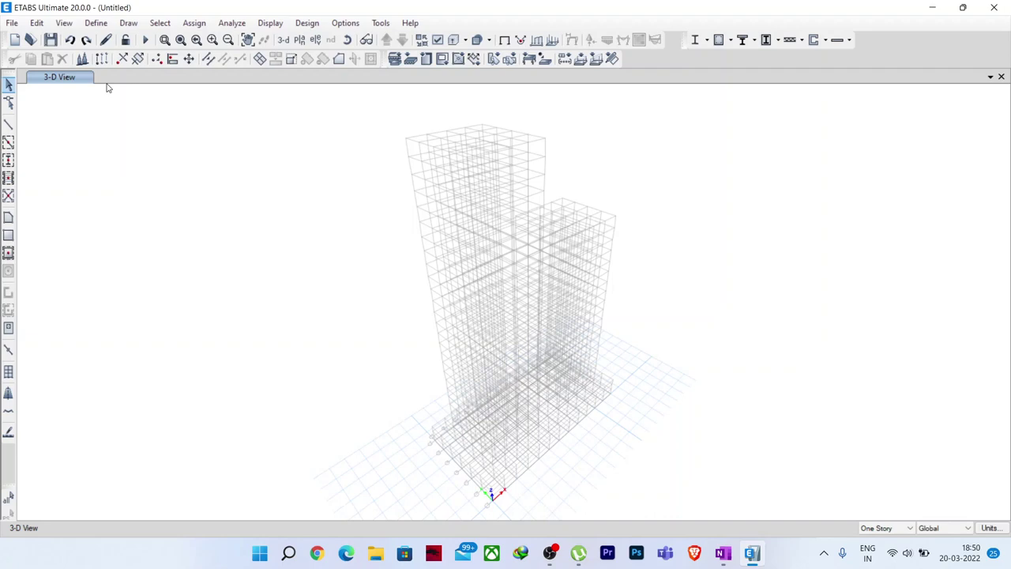
pyautogui.click(57, 23)
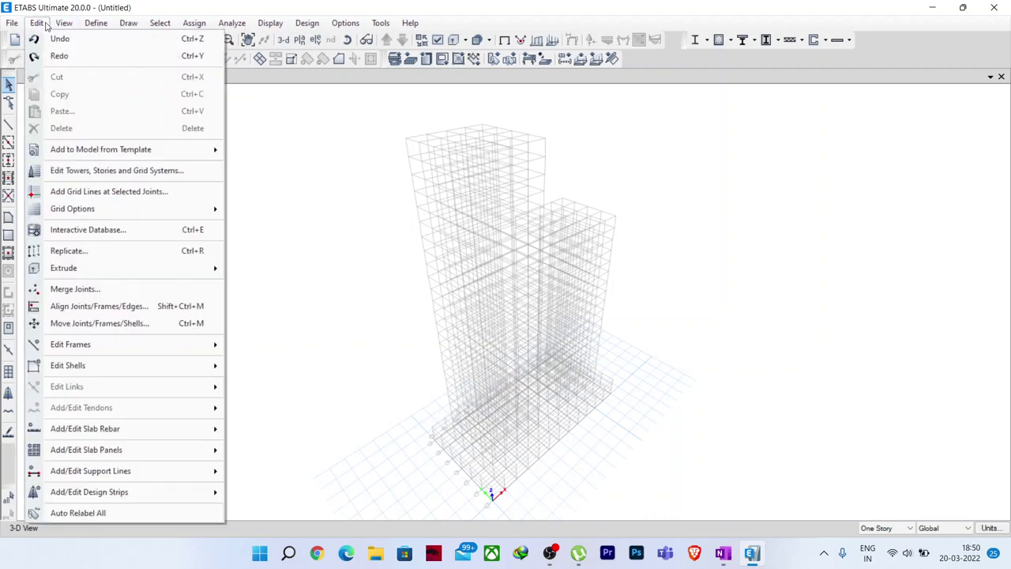
pyautogui.click(39, 23)
pyautogui.click(61, 23)
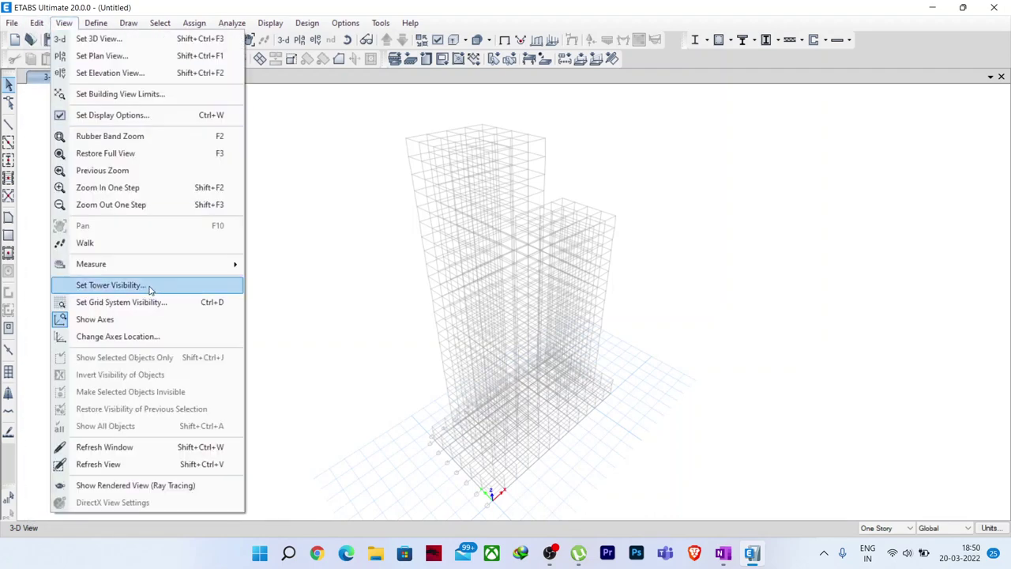
pyautogui.click(120, 287)
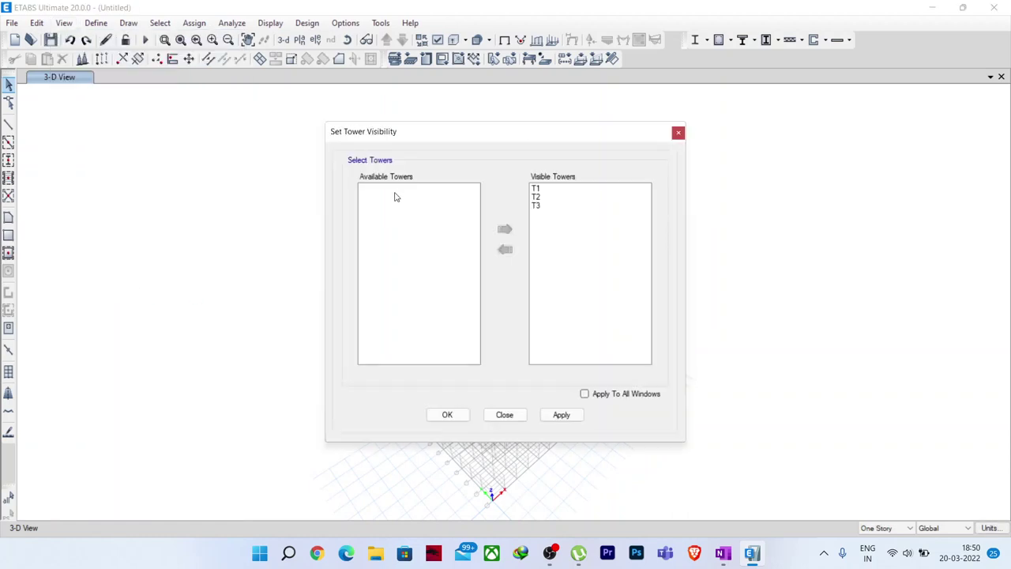
pyautogui.moveTo(390, 135); pyautogui.dragTo(78, 134)
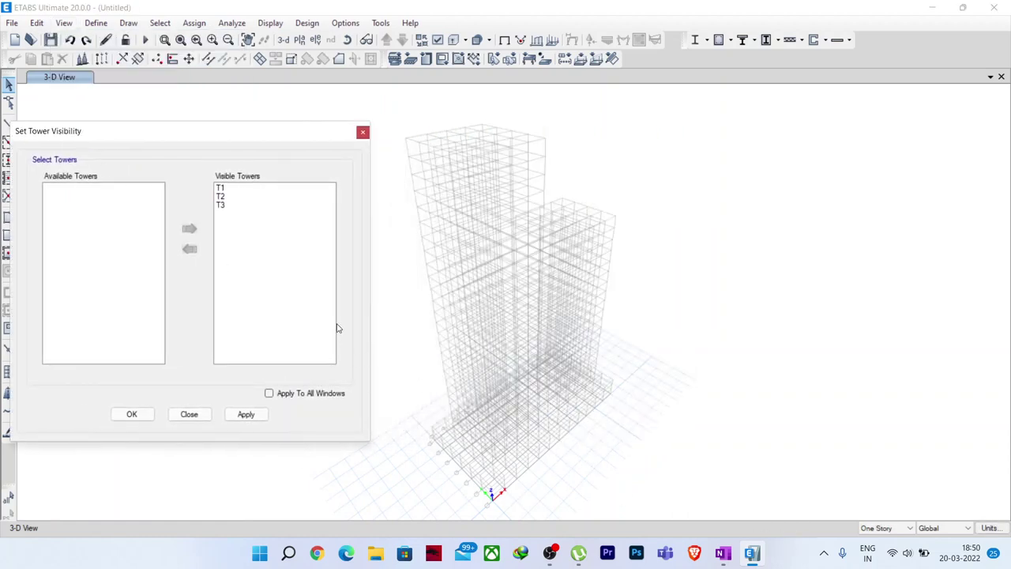
pyautogui.moveTo(224, 197); pyautogui.dragTo(222, 205)
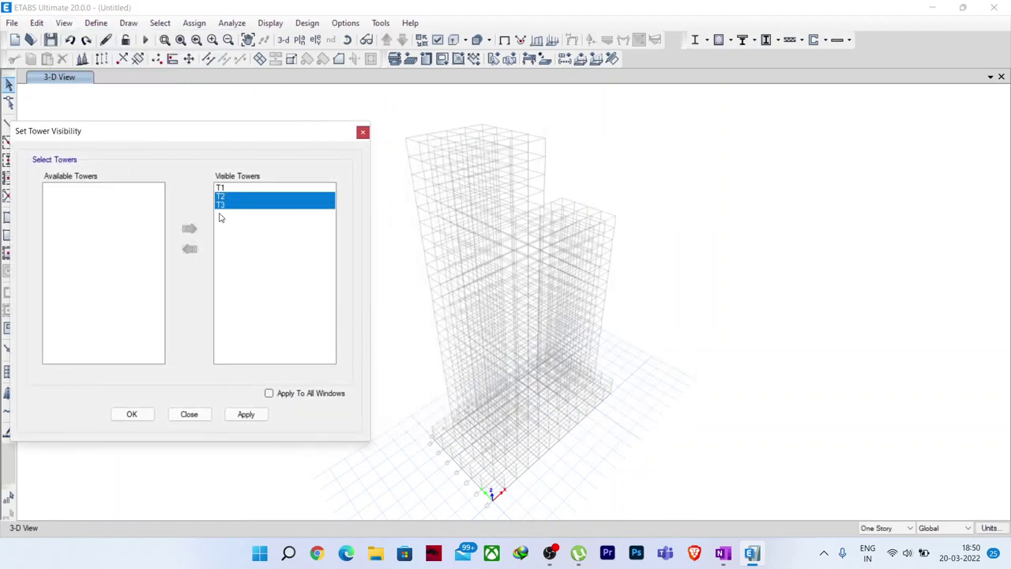
pyautogui.click(189, 250)
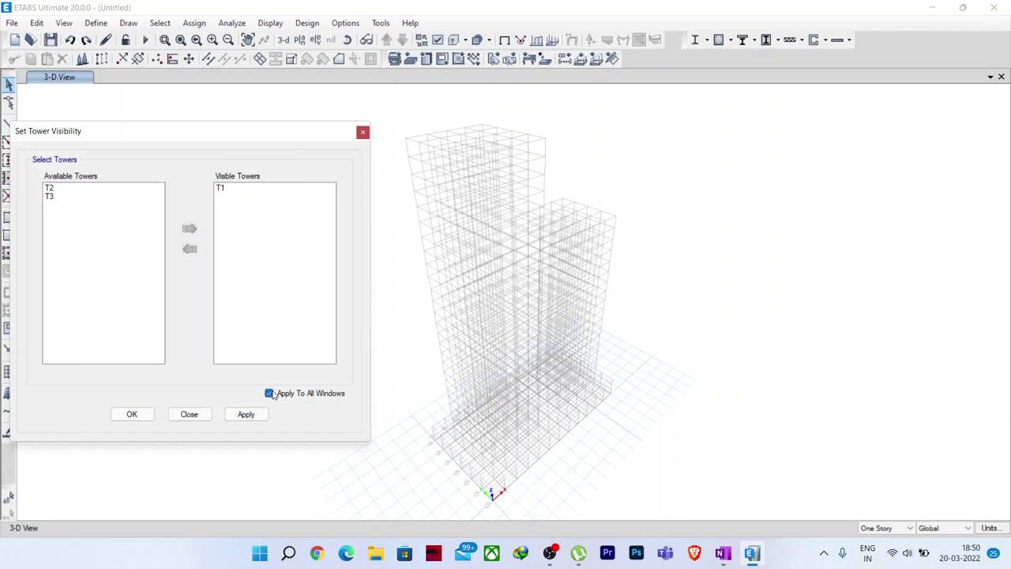
pyautogui.click(246, 413)
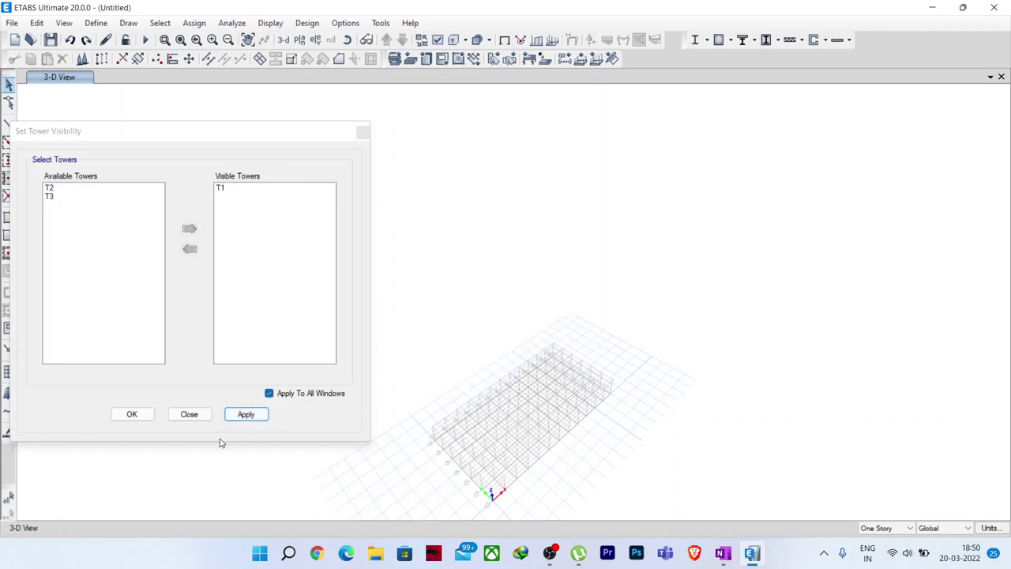
pyautogui.click(131, 414)
pyautogui.moveTo(524, 463); pyautogui.dragTo(476, 334, button='middle')
pyautogui.scroll(3, 448, 346)
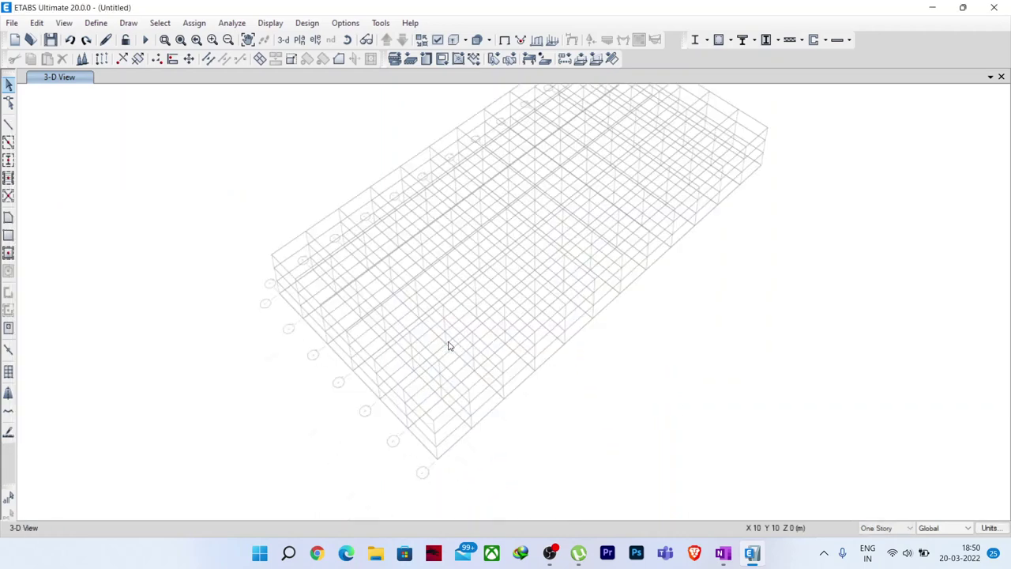
pyautogui.moveTo(437, 376); pyautogui.dragTo(435, 428, button='middle')
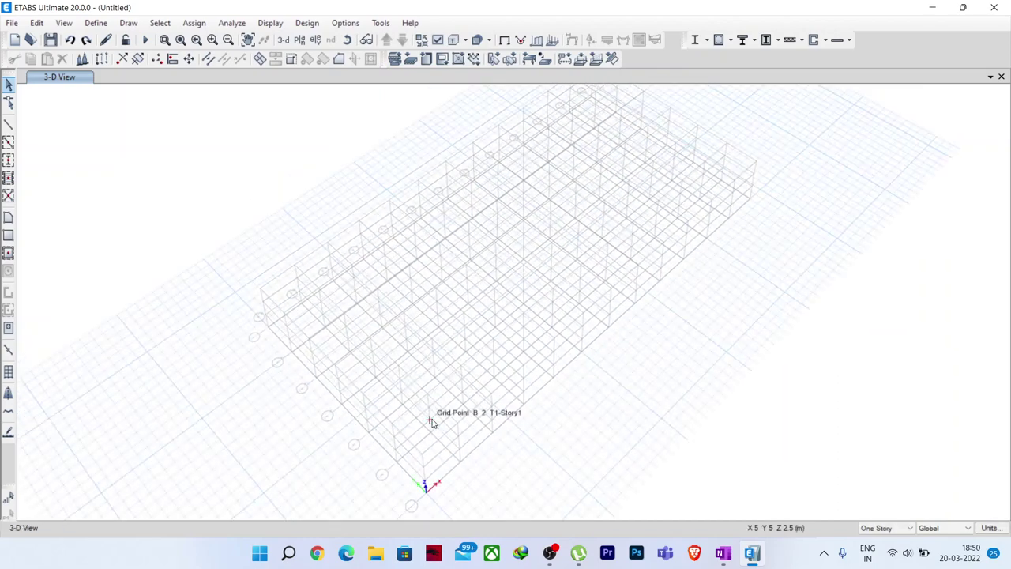
# - Show the T1-Story3 plan and make edits apply to All Stories
pyautogui.click(298, 41)
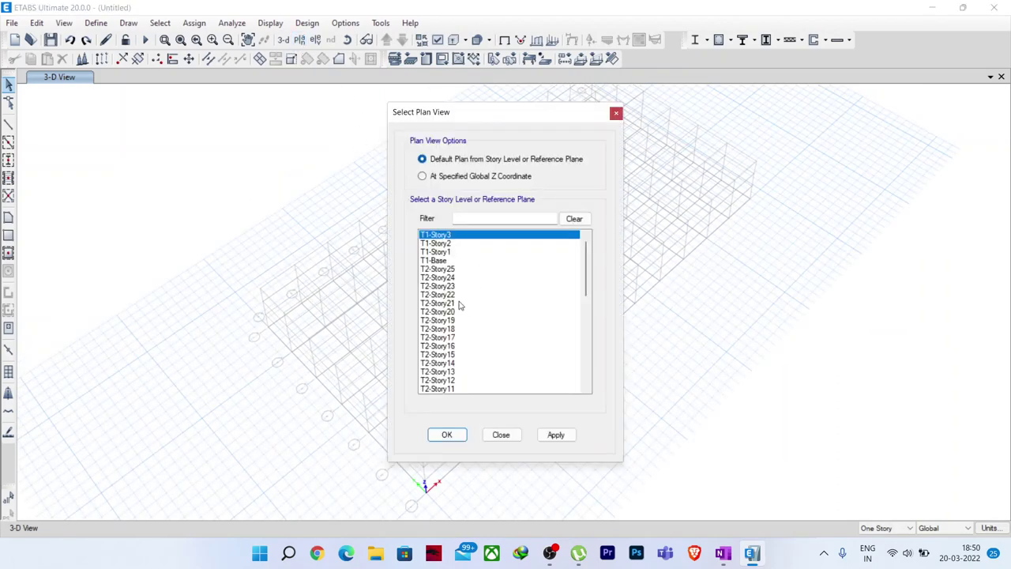
pyautogui.click(447, 434)
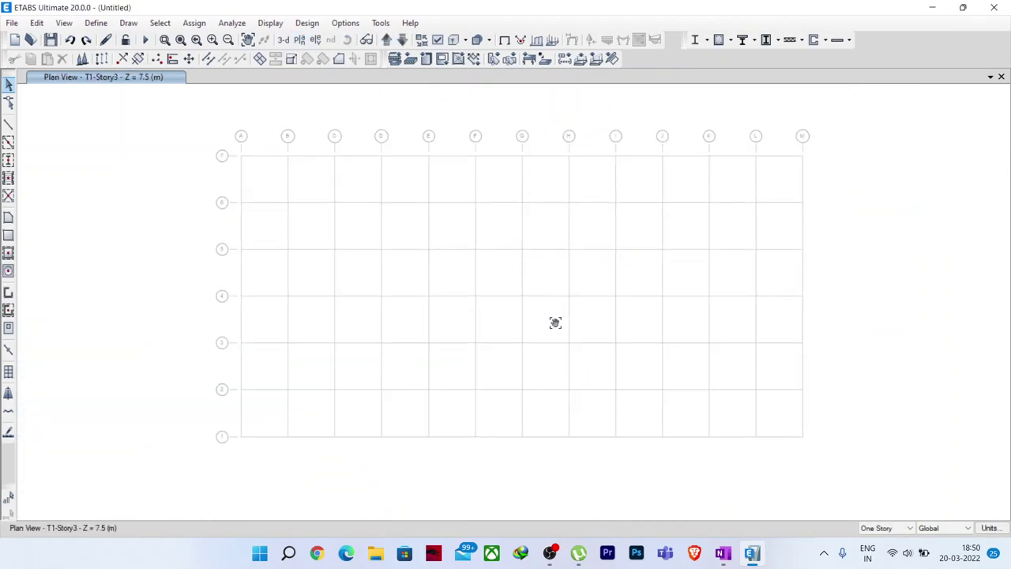
pyautogui.click(869, 525)
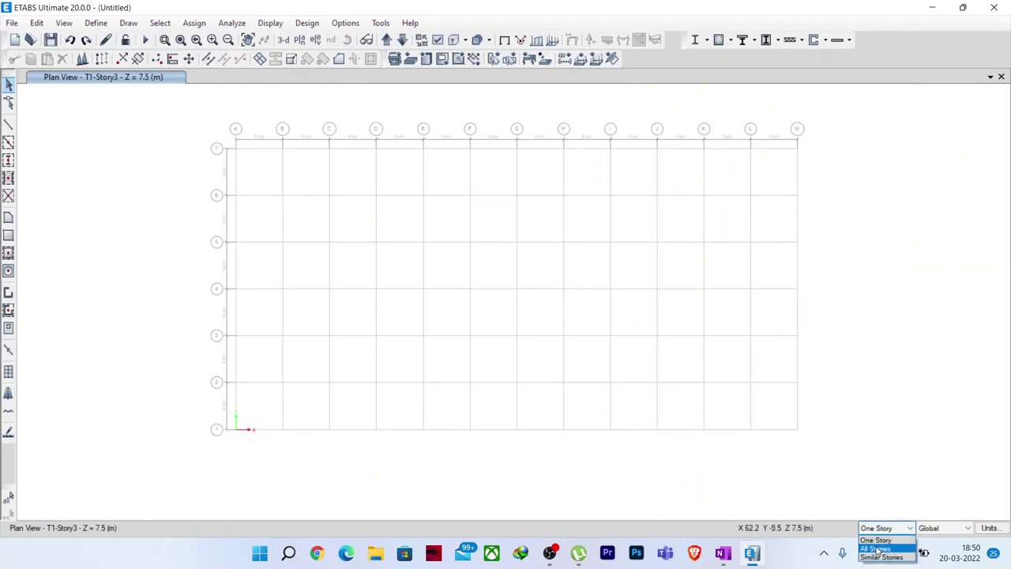
pyautogui.click(875, 548)
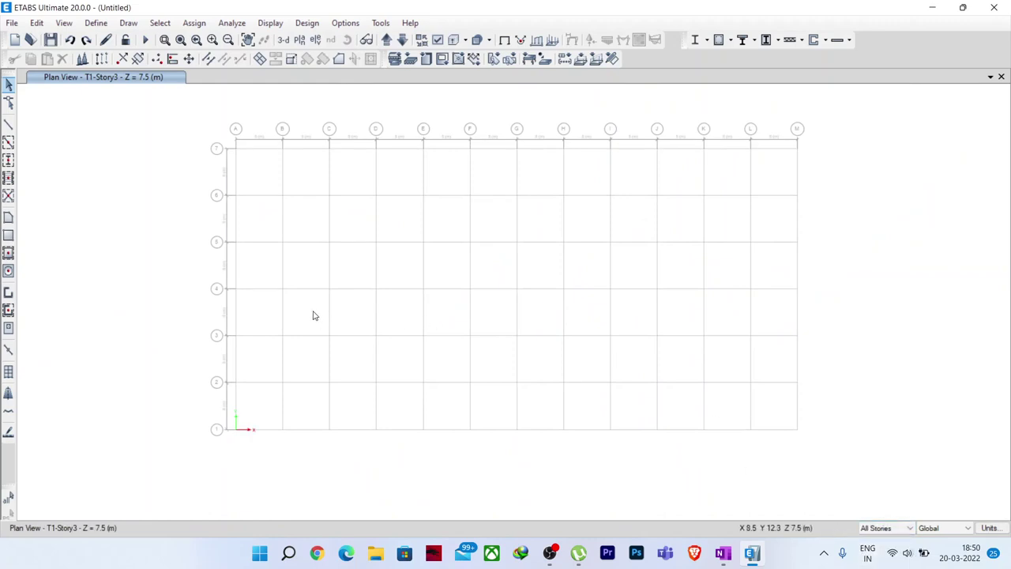
# - Define a new concrete material of grade M25 alongside the existing M30 and HYSD415
pyautogui.click(95, 23)
pyautogui.click(124, 39)
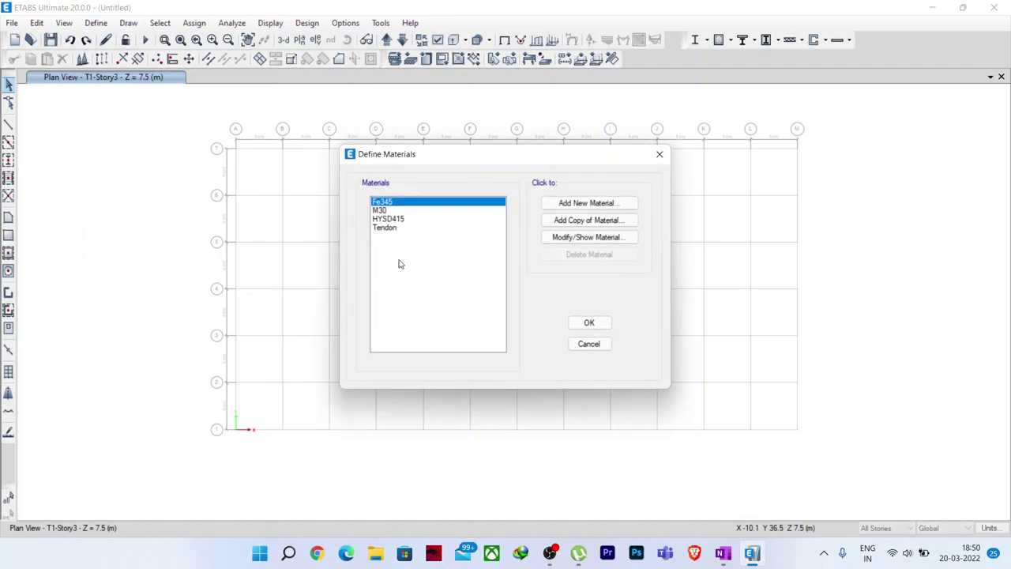
pyautogui.click(379, 211)
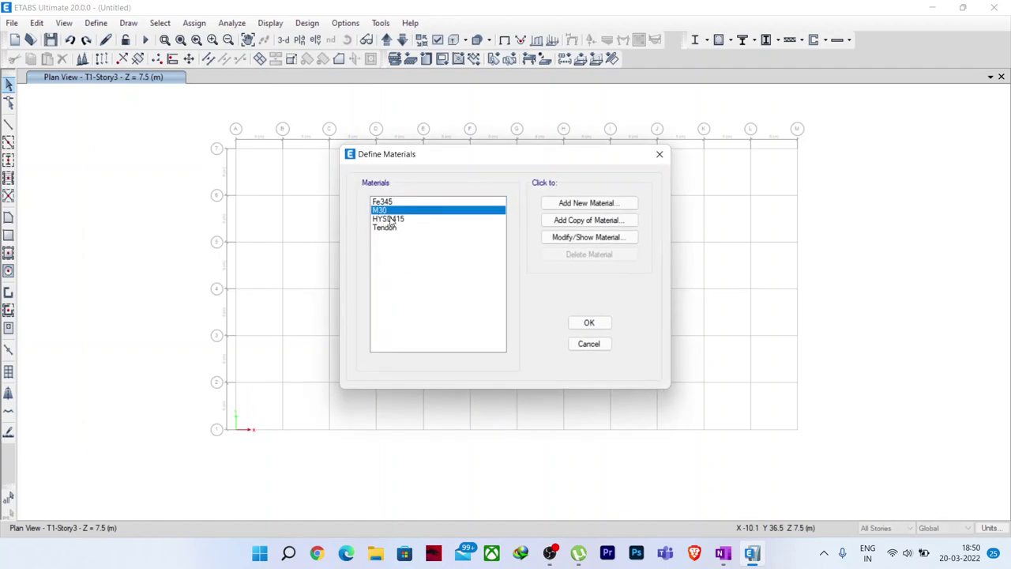
pyautogui.click(387, 219)
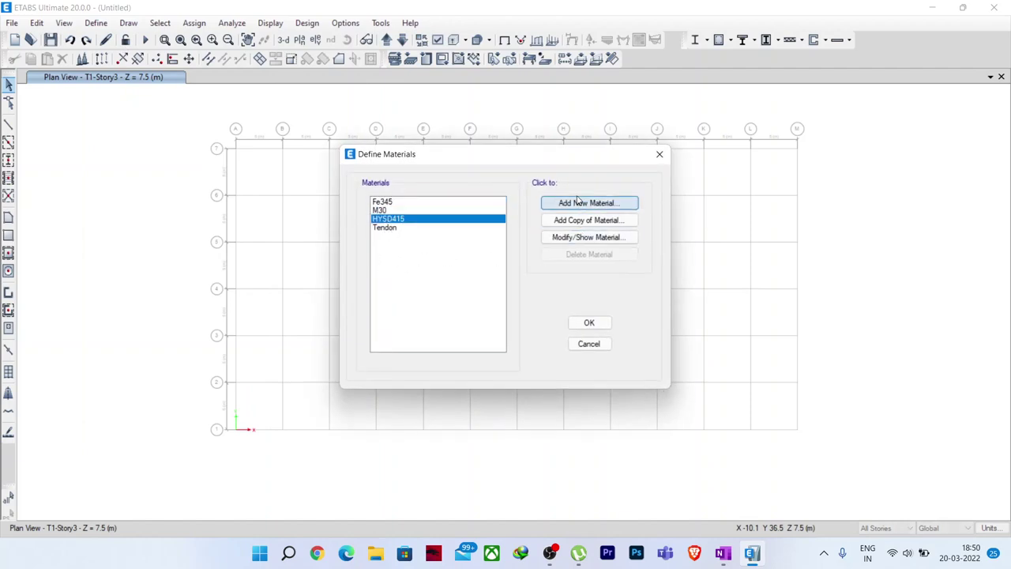
pyautogui.click(588, 203)
pyautogui.click(481, 254)
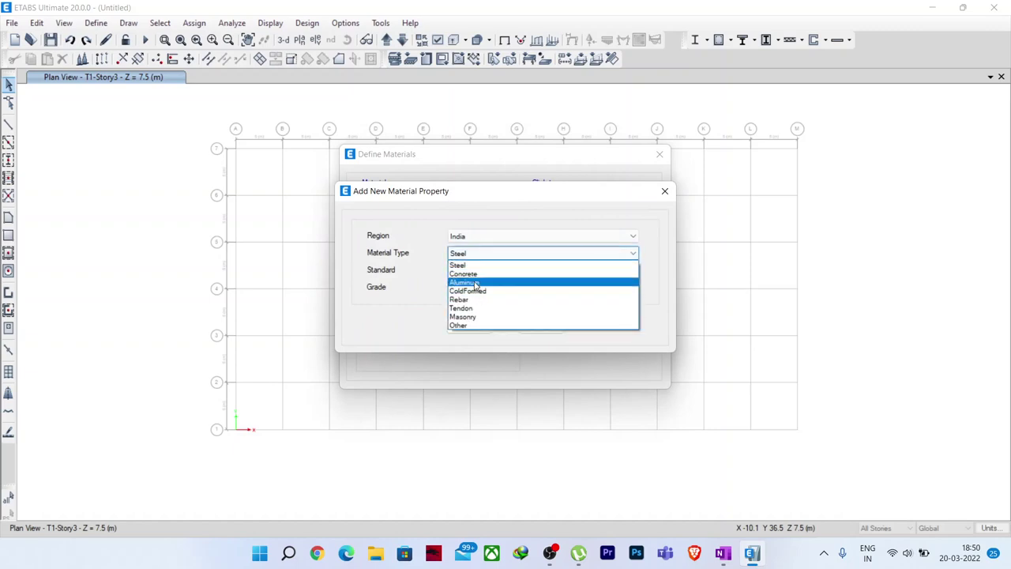
pyautogui.click(474, 278)
pyautogui.click(472, 290)
pyautogui.click(471, 289)
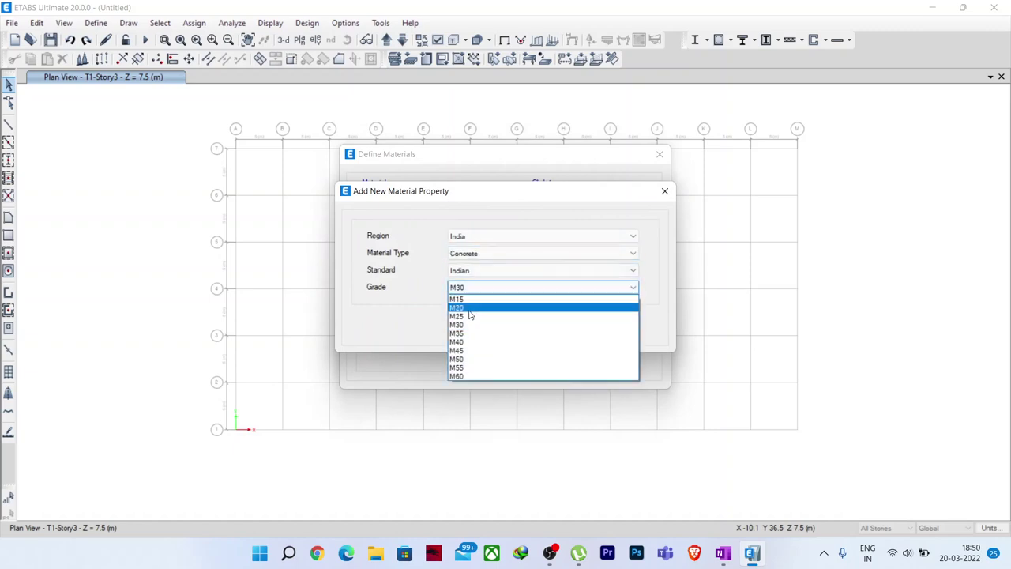
pyautogui.click(471, 305)
pyautogui.click(469, 327)
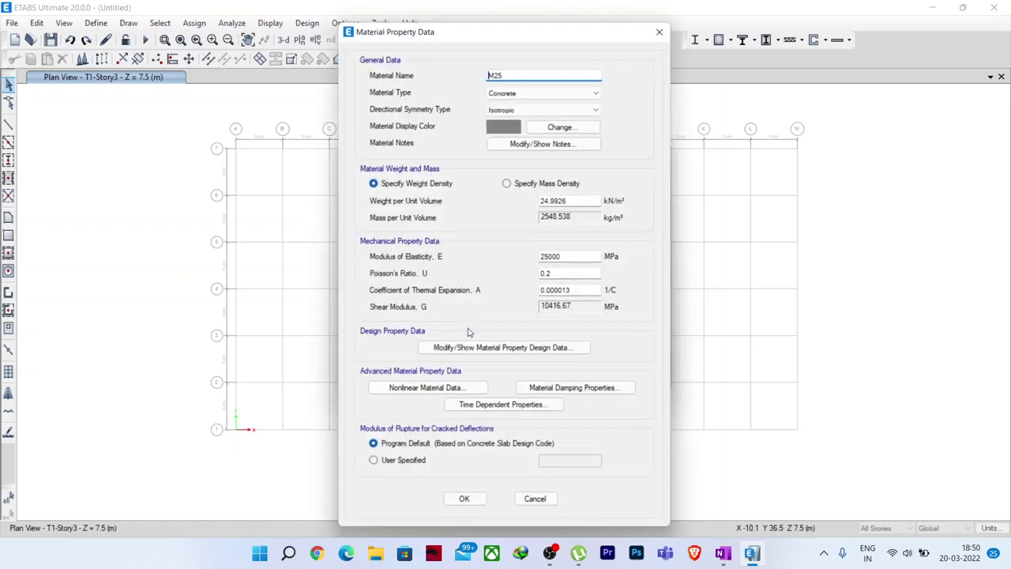
pyautogui.click(463, 502)
# - Define a HYSD Grade 500 rebar material and close the materials list
pyautogui.click(588, 203)
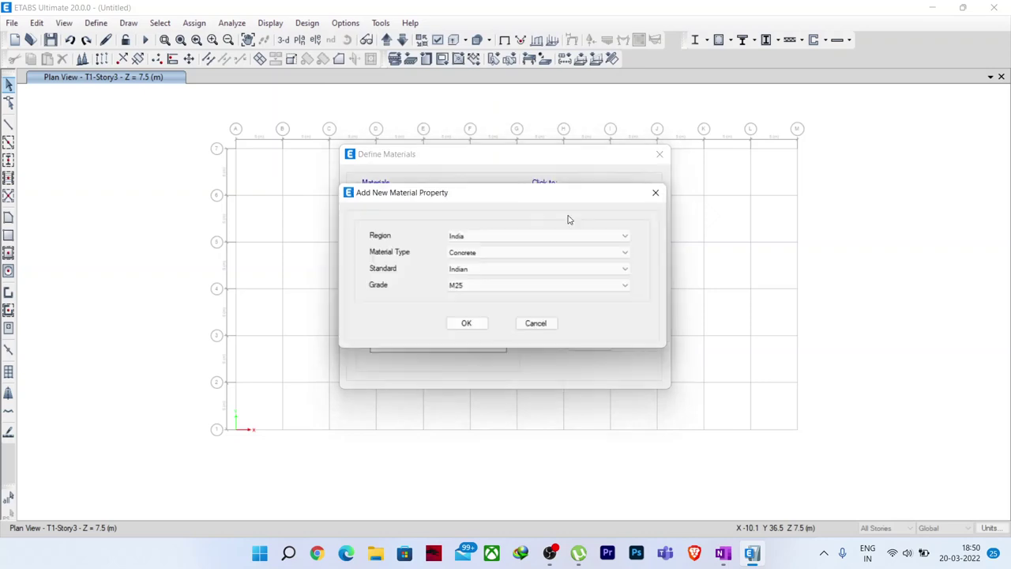
pyautogui.click(486, 253)
pyautogui.click(469, 289)
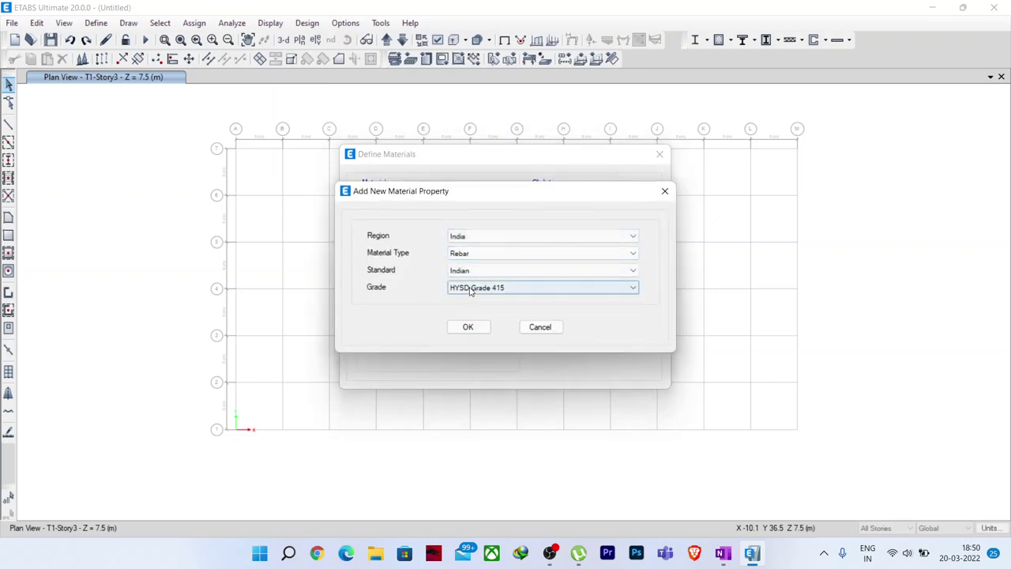
pyautogui.click(470, 289)
pyautogui.click(473, 310)
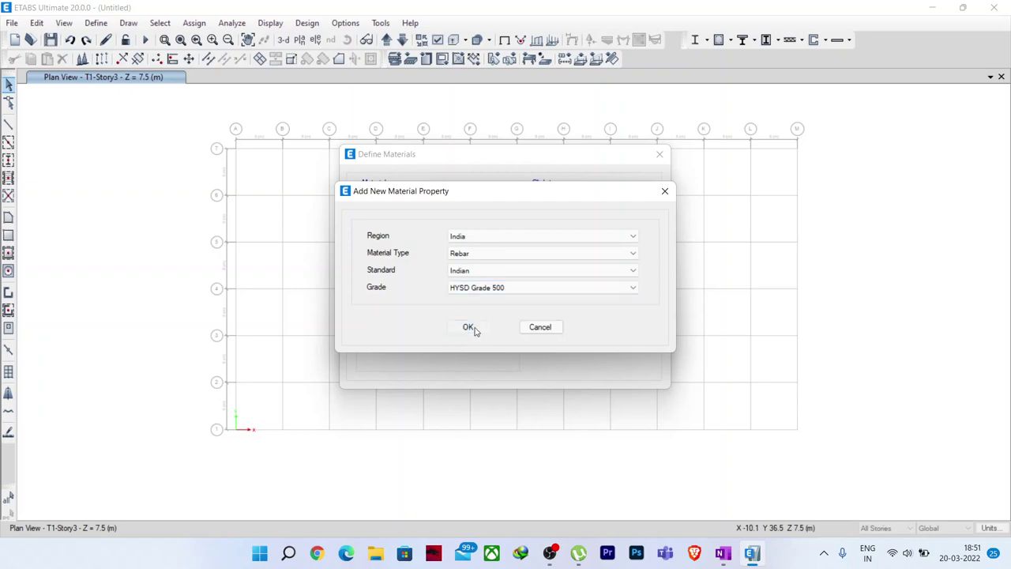
pyautogui.click(467, 326)
pyautogui.click(478, 411)
pyautogui.click(584, 322)
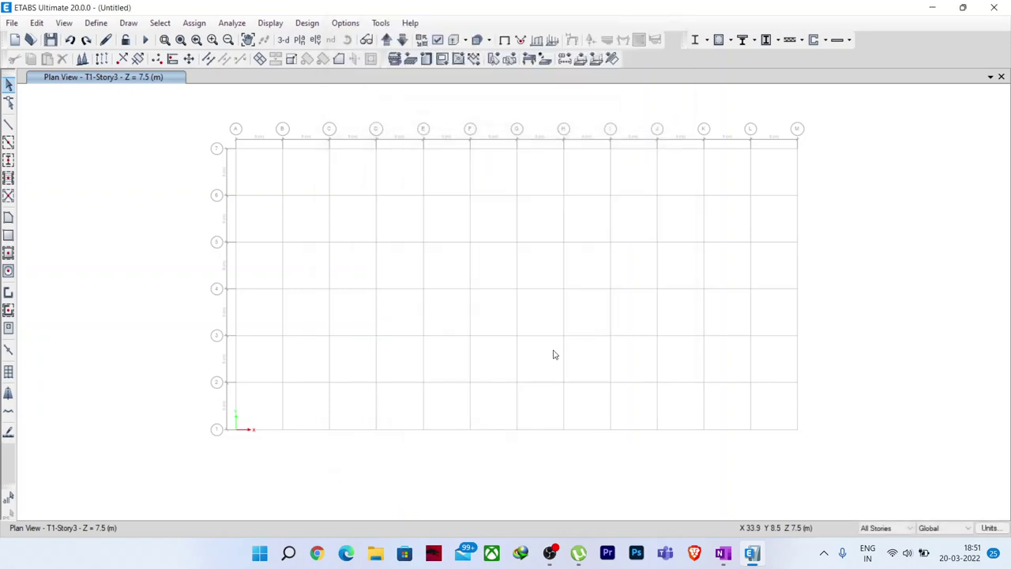
# - Open the Frame Properties list and begin modifying the ConcBm section
pyautogui.click(96, 23)
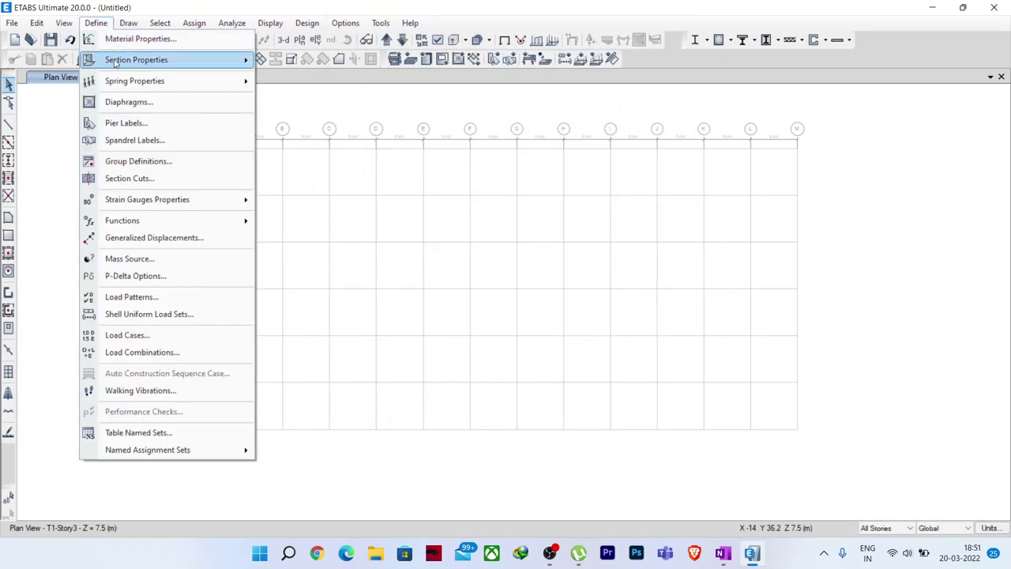
pyautogui.moveTo(116, 63)
pyautogui.click(277, 62)
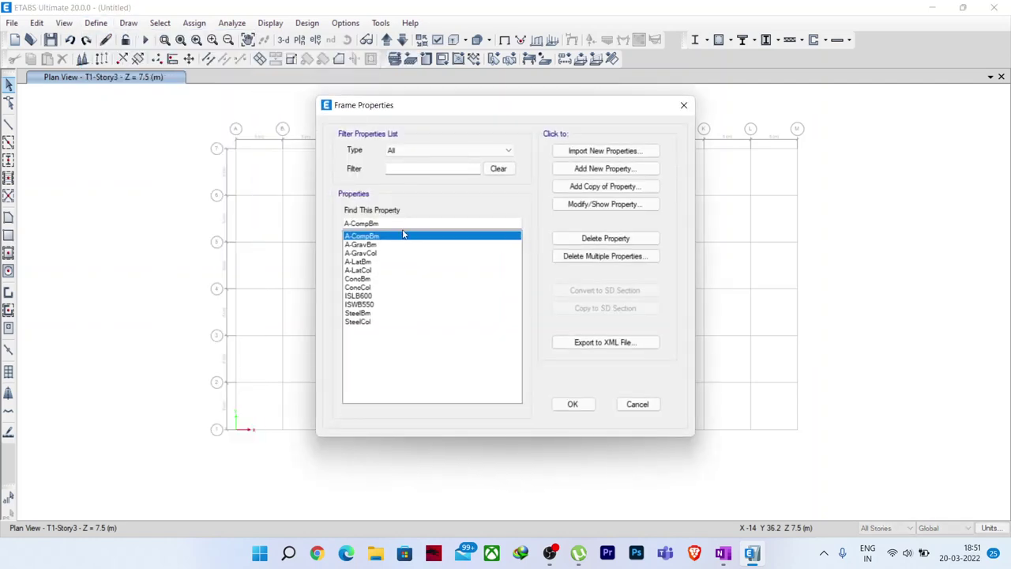
pyautogui.click(363, 287)
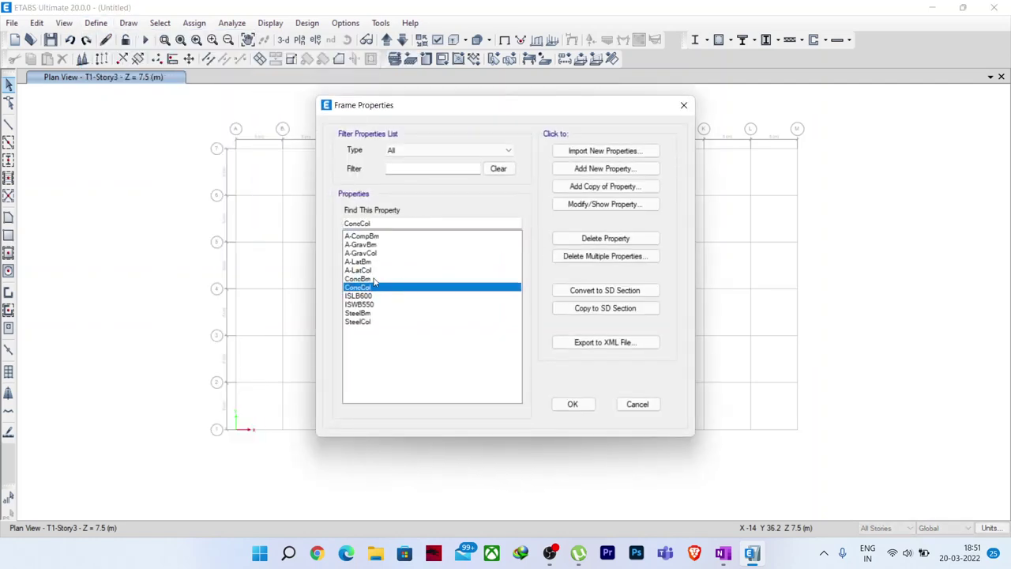
pyautogui.click(368, 279)
pyautogui.click(572, 205)
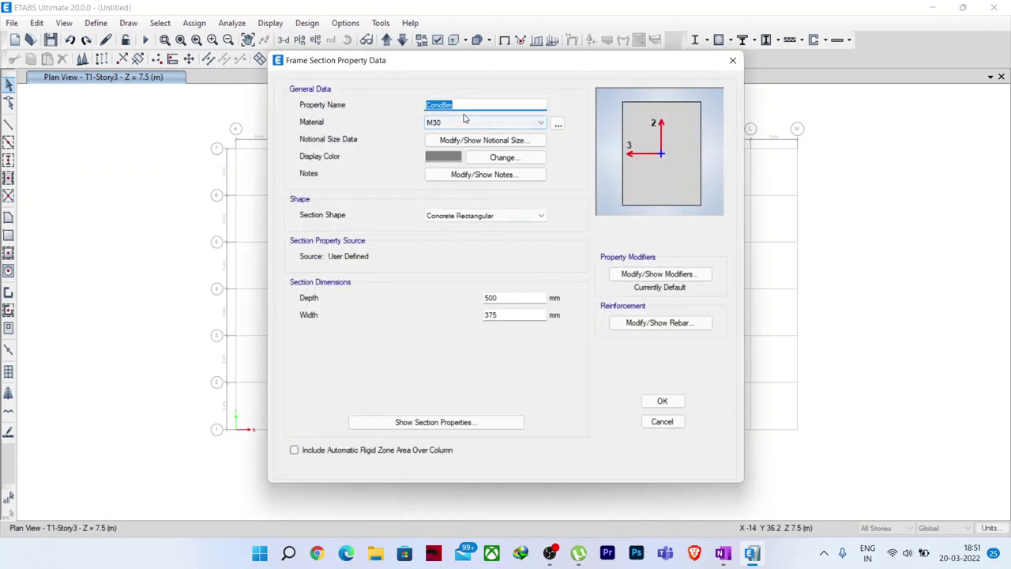
# - Rename ConcBm to B200X600 and size it 200 mm wide by 600 mm deep
pyautogui.write('B200X600')
pyautogui.doubleClick(512, 315)
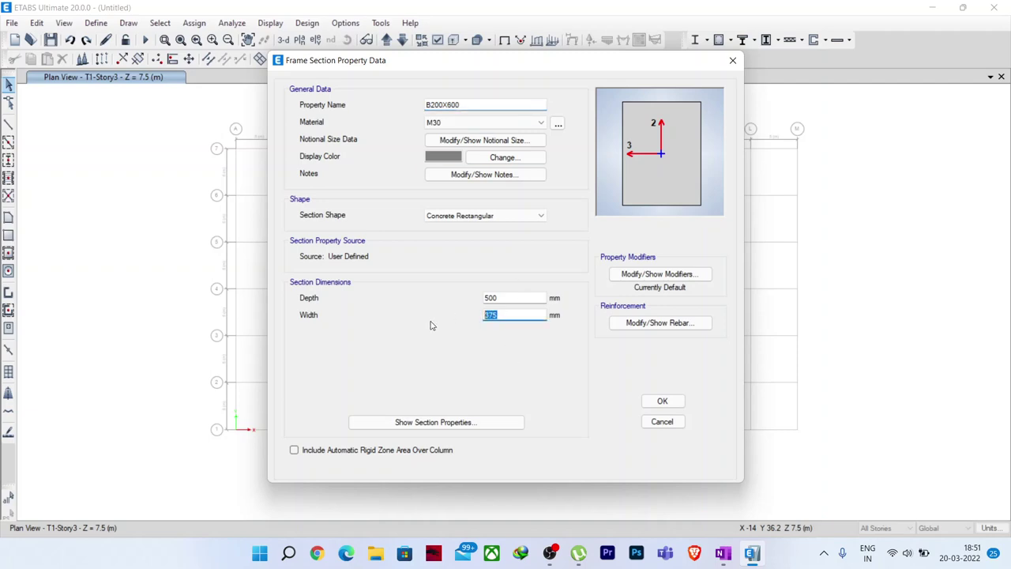
pyautogui.write('200')
pyautogui.doubleClick(515, 300)
pyautogui.write('6')
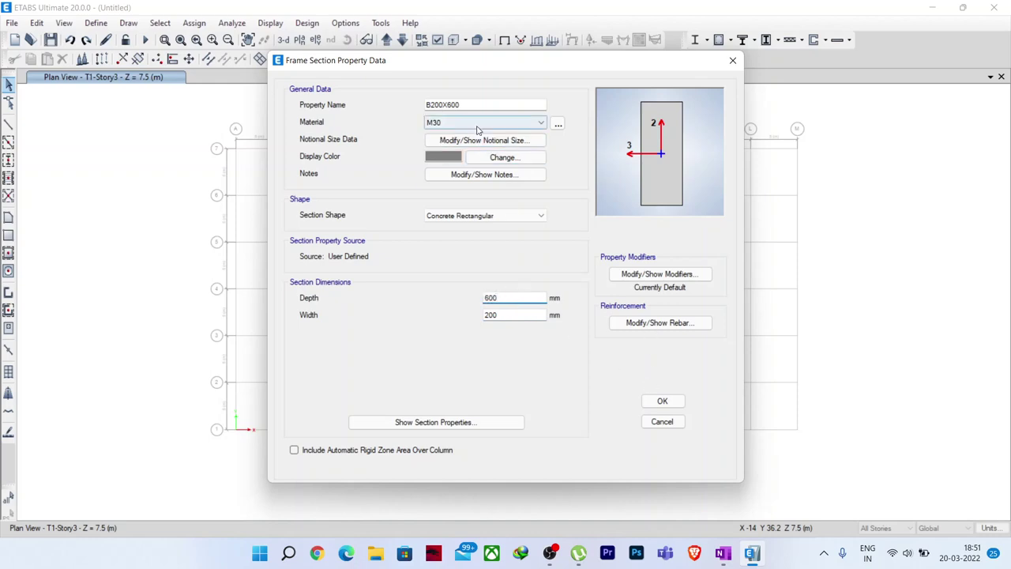
# - Give the beam 41 mm top and bottom cover with HYSD500 longitudinal bars, and accept the section
pyautogui.click(648, 323)
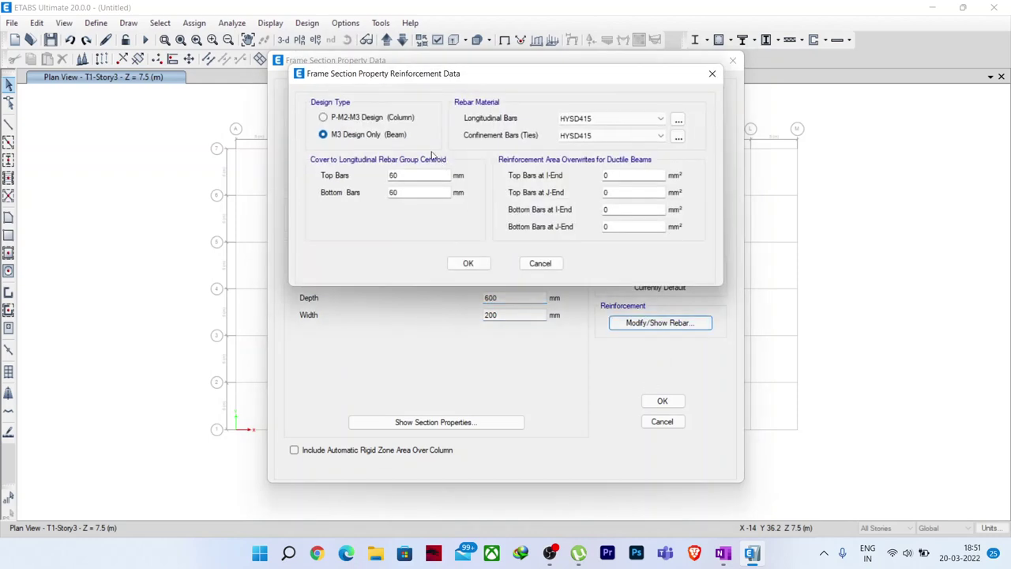
pyautogui.write('41')
pyautogui.press('Tab')
pyautogui.write('41')
pyautogui.click(600, 119)
pyautogui.click(583, 140)
pyautogui.click(476, 263)
pyautogui.click(661, 401)
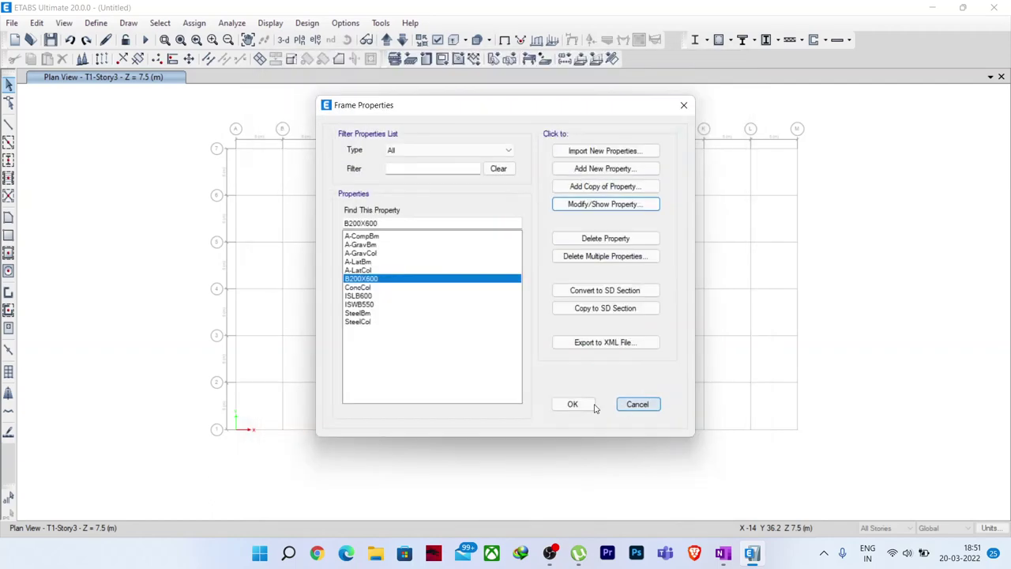
pyautogui.click(378, 287)
# - Rename ConcCol to C400X700 with 400 mm width and 700 mm depth
pyautogui.click(585, 206)
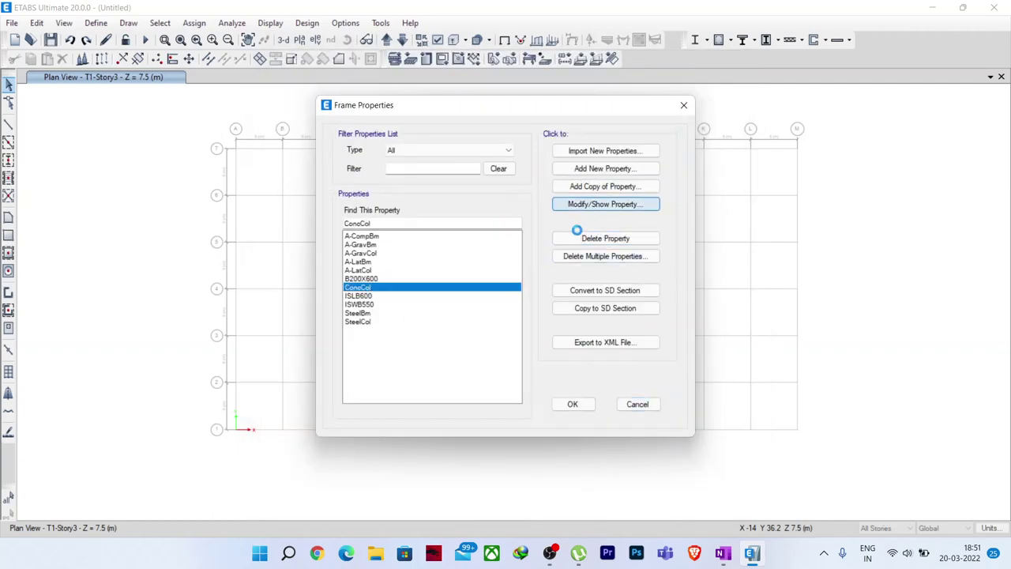
pyautogui.write('C400X700')
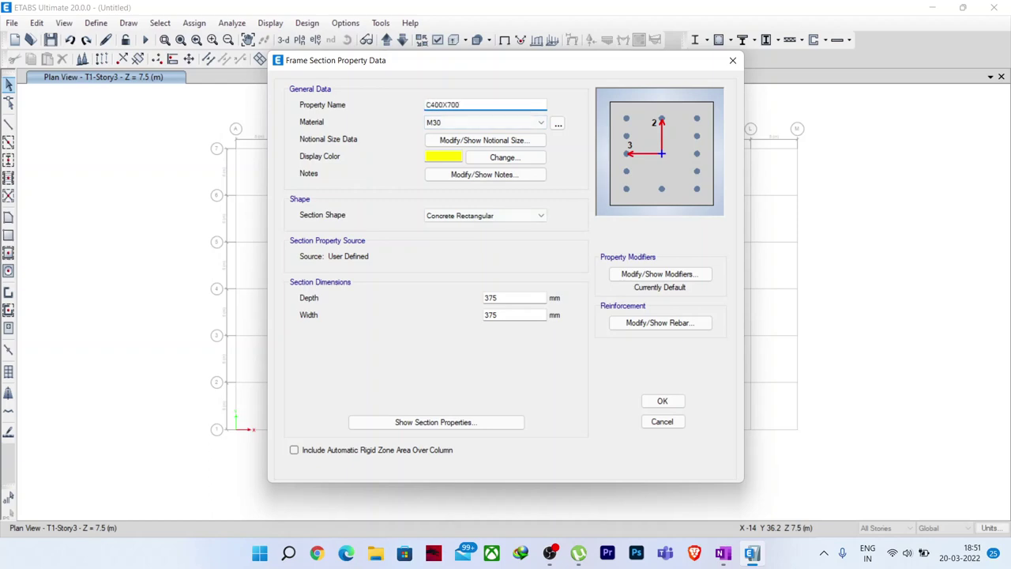
pyautogui.doubleClick(501, 315)
pyautogui.write('400')
pyautogui.hotkey('shift', 'Tab')
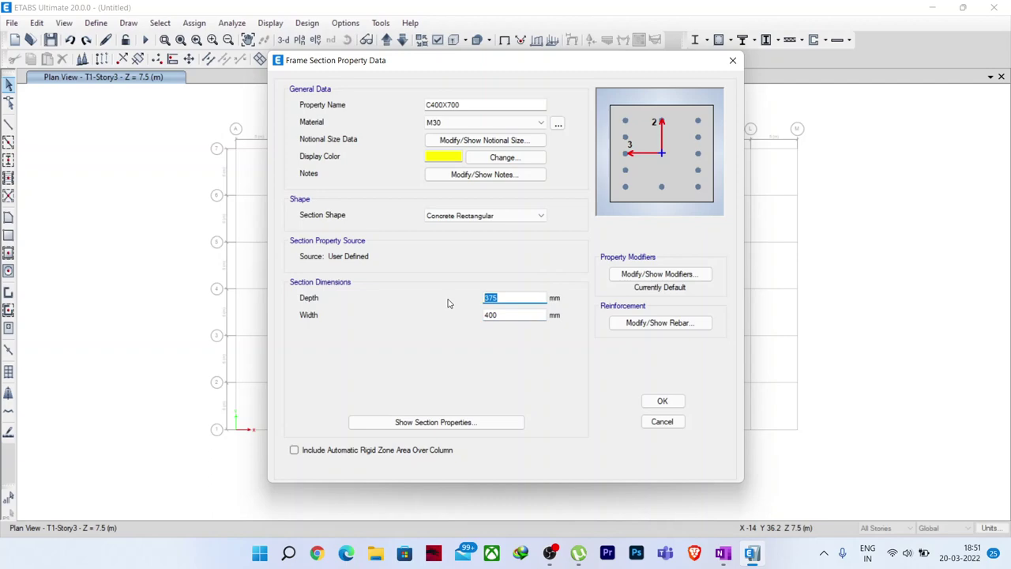
pyautogui.write('700')
# - Set 8 mm ties at 124 mm spacing with 2 ties, then accept the column section
pyautogui.click(689, 324)
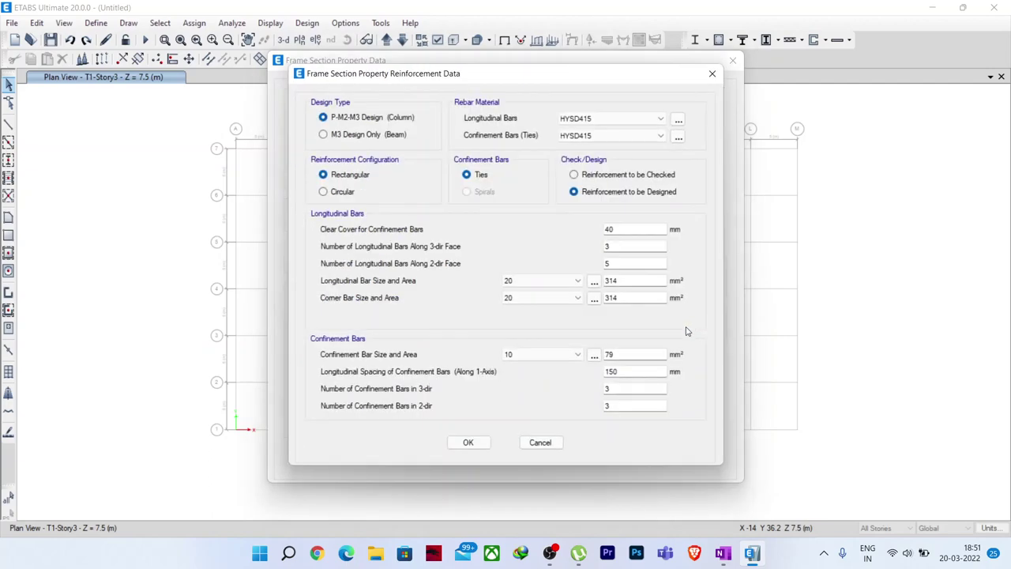
pyautogui.moveTo(576, 82); pyautogui.dragTo(363, 95)
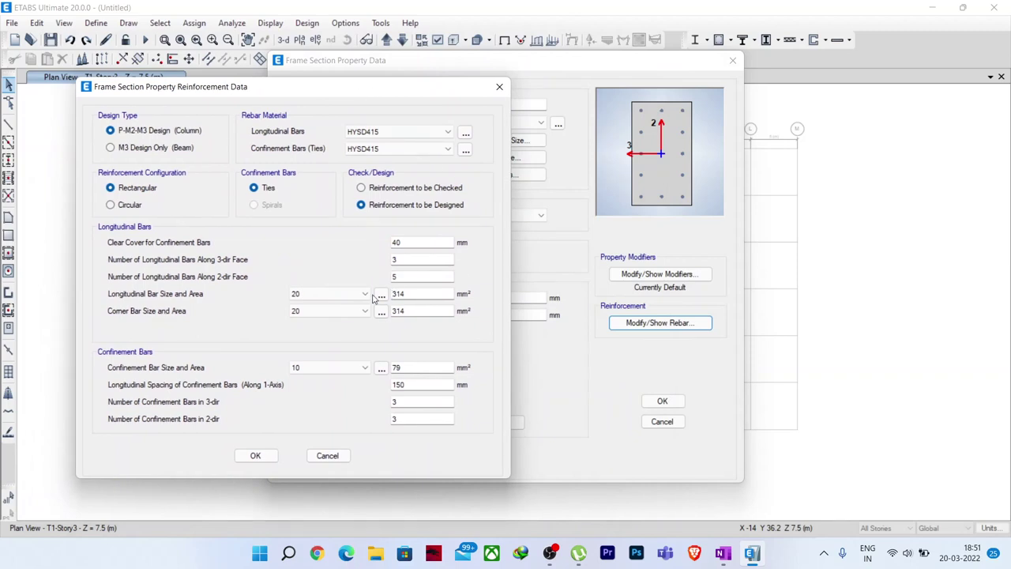
pyautogui.click(365, 368)
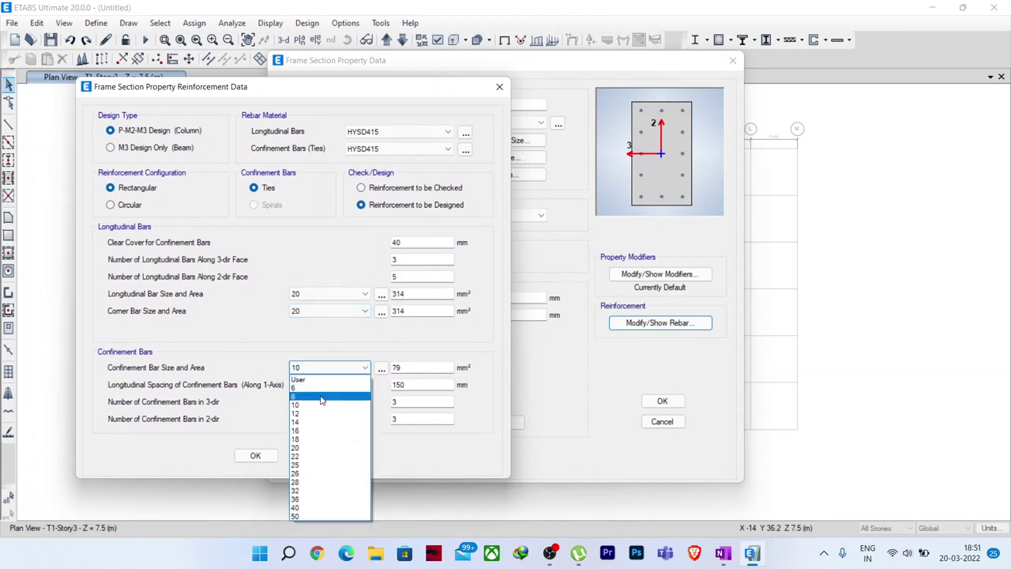
pyautogui.click(321, 400)
pyautogui.press('Tab')
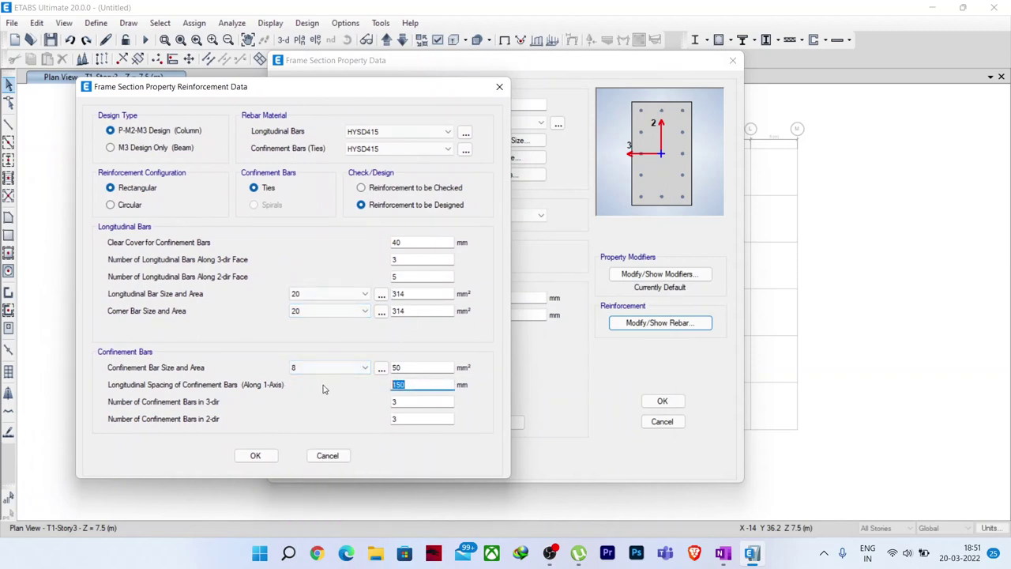
pyautogui.write('124')
pyautogui.press('Tab')
pyautogui.press('Tab')
pyautogui.write('2')
pyautogui.click(252, 457)
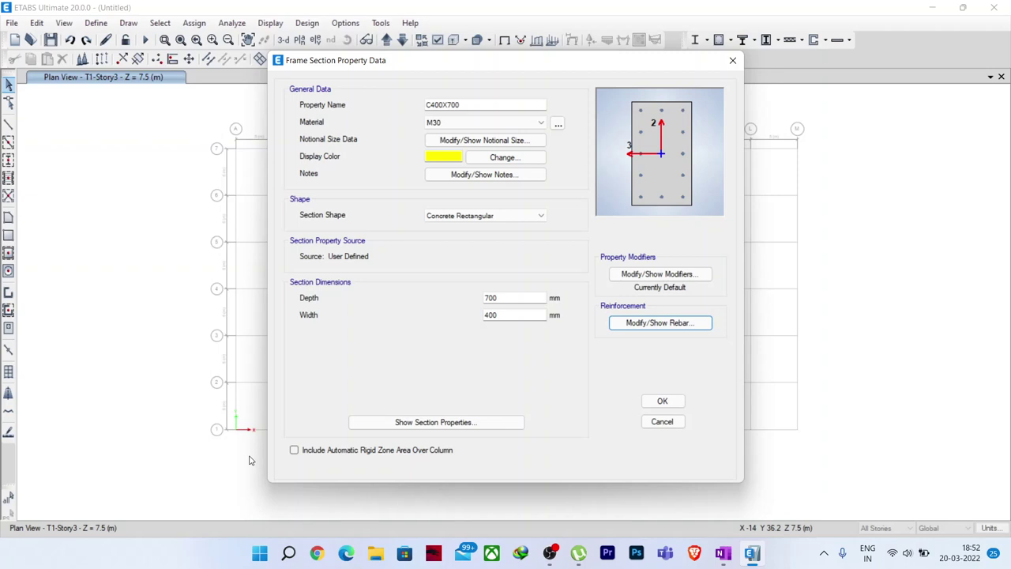
pyautogui.click(662, 402)
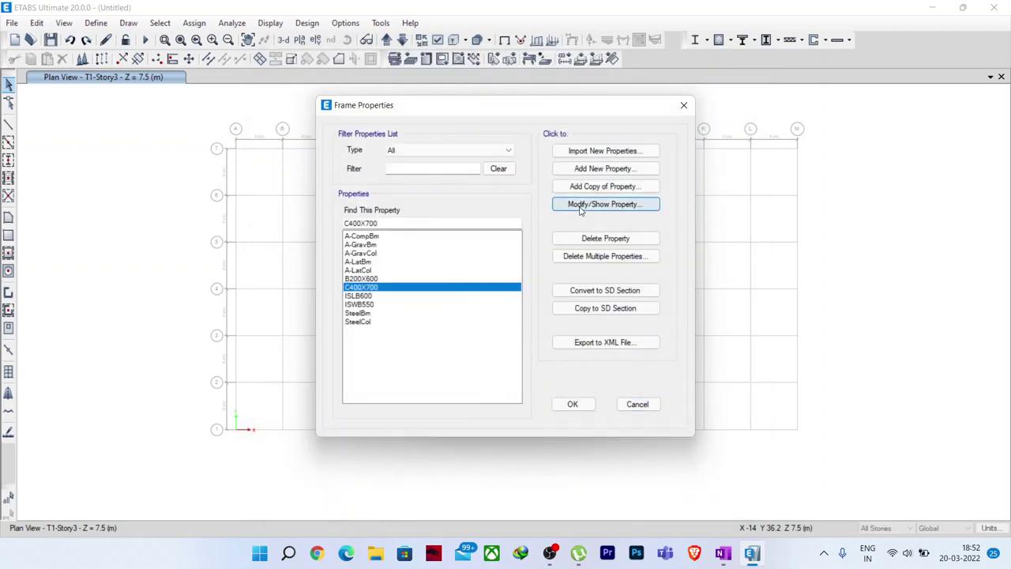
# - Copy C400X700 into a new C400X400 section sized 400 × 400 mm
pyautogui.click(585, 187)
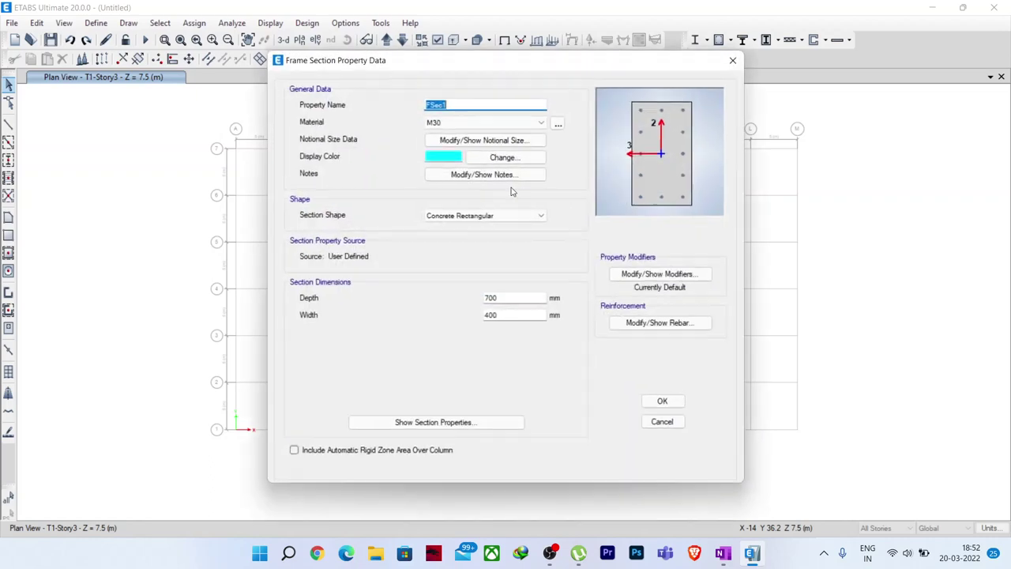
pyautogui.write('C')
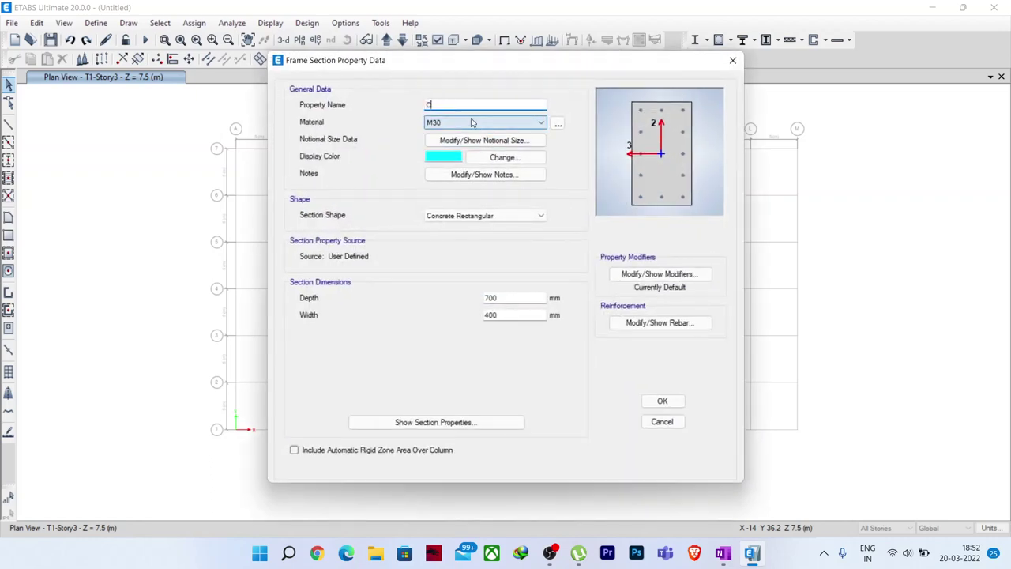
pyautogui.write('S')
pyautogui.doubleClick(501, 297)
pyautogui.write('4')
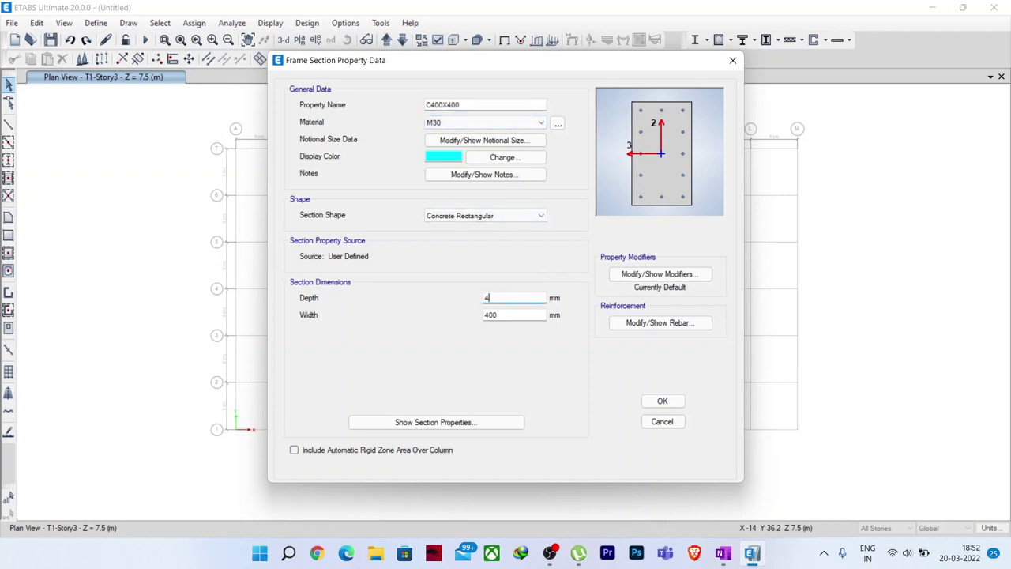
pyautogui.click(510, 315)
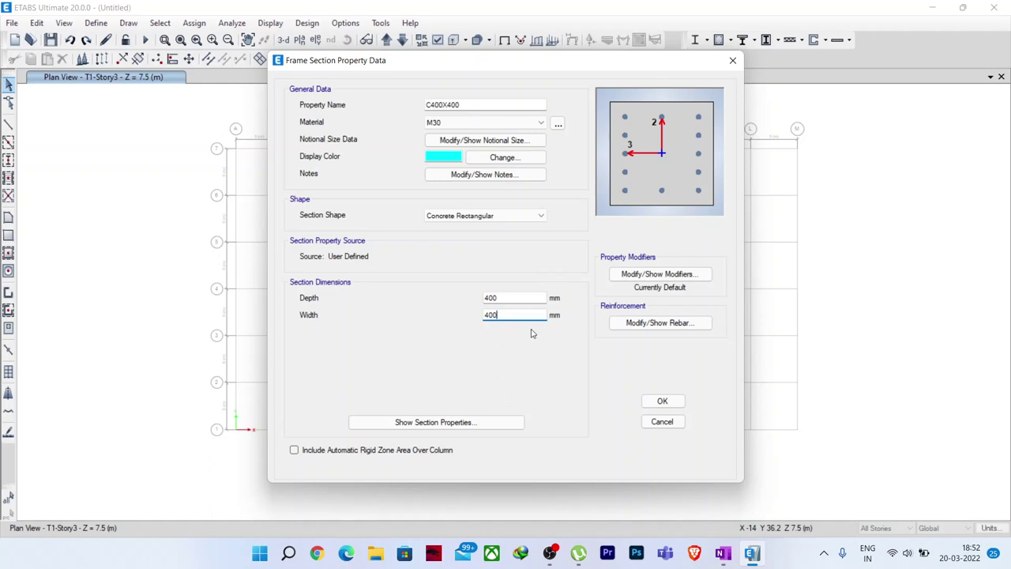
# - Give C400X400 four bars per face, 125 mm tie spacing and 4 ties each direction
pyautogui.click(644, 324)
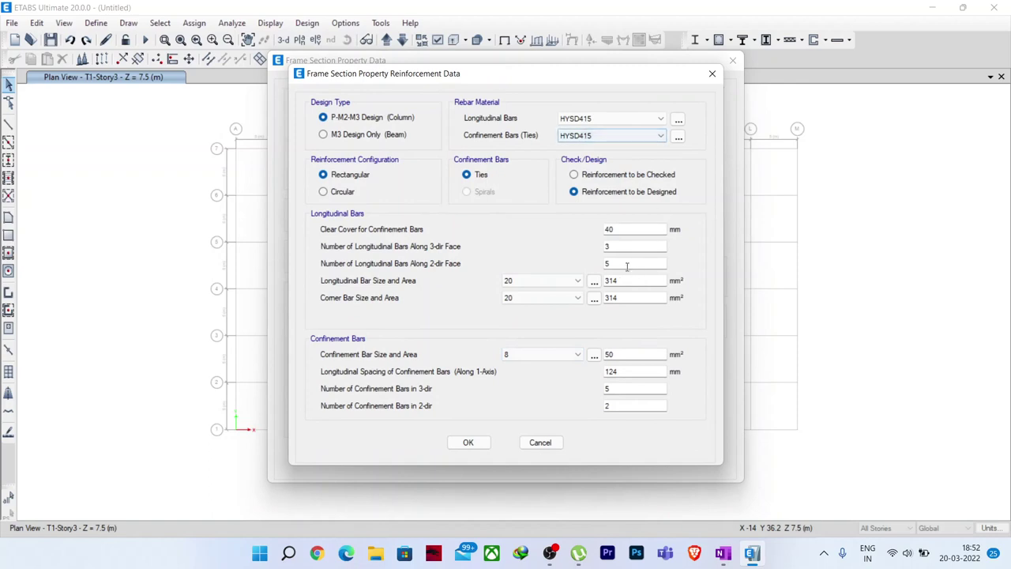
pyautogui.doubleClick(614, 245)
pyautogui.write('4')
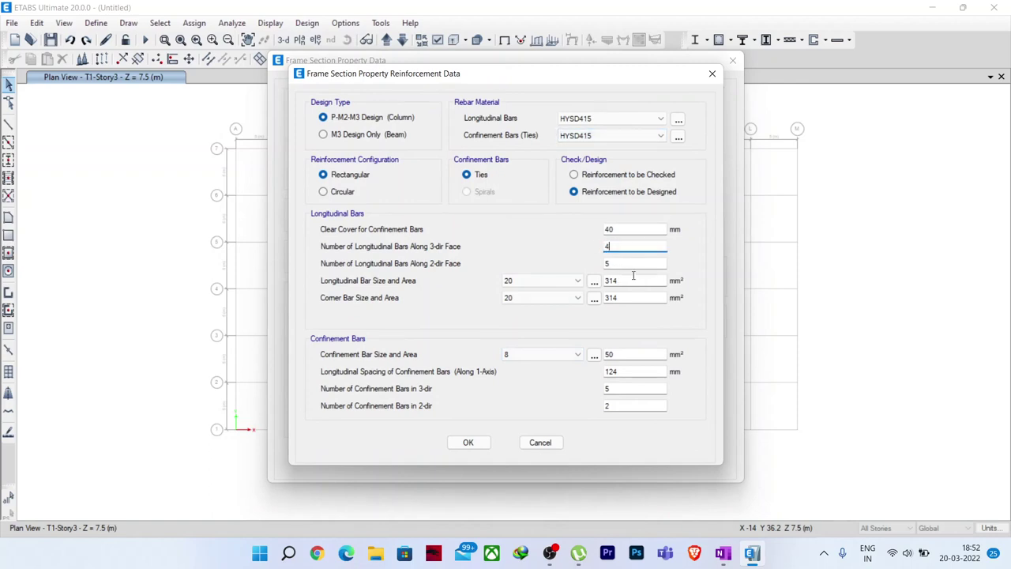
pyautogui.press('Tab')
pyautogui.write('4')
pyautogui.doubleClick(613, 371)
pyautogui.moveTo(527, 75); pyautogui.dragTo(356, 103)
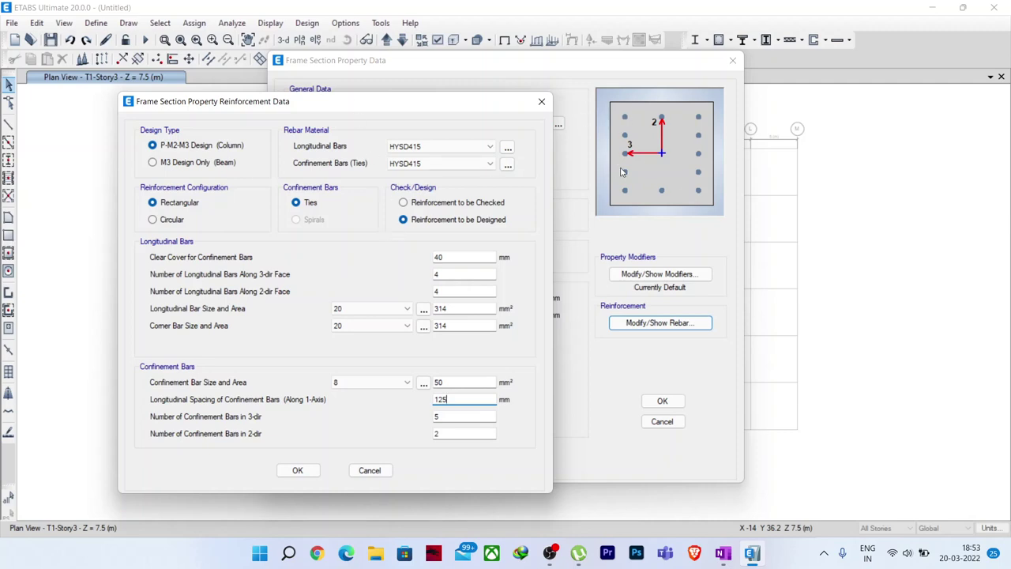
pyautogui.doubleClick(441, 416)
pyautogui.write('4')
pyautogui.press('Tab')
pyautogui.write('4')
pyautogui.click(297, 469)
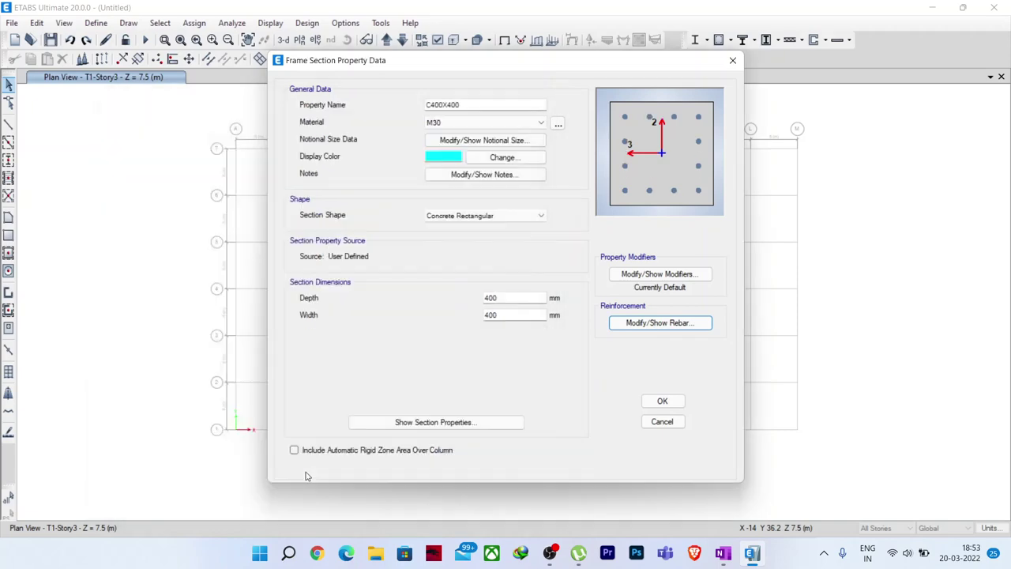
# - Save C400X400, then delete the unused A- and ISLB600–SteelCol sections and close the list
pyautogui.click(661, 400)
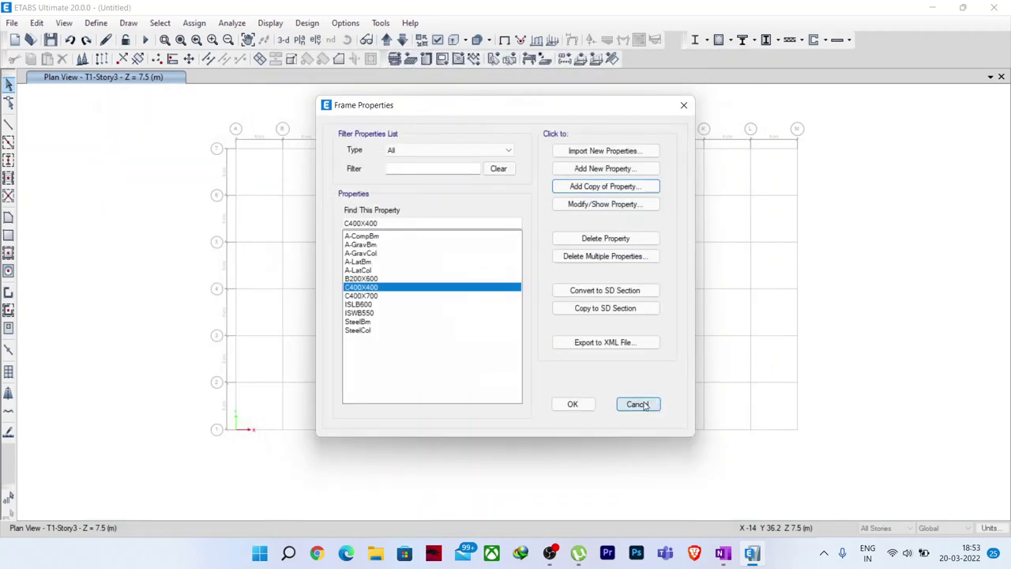
pyautogui.click(605, 256)
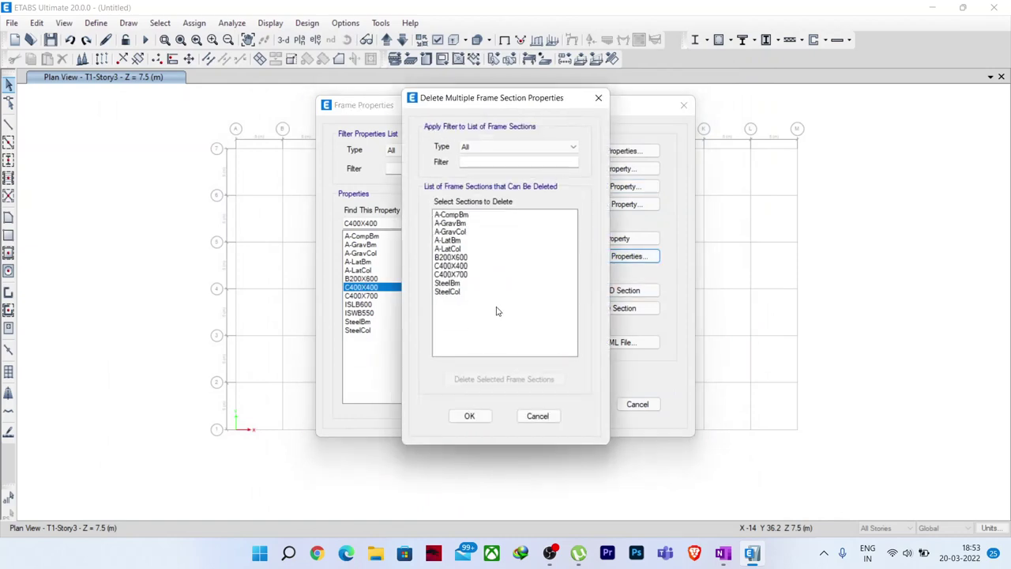
pyautogui.click(460, 215)
pyautogui.moveTo(460, 215); pyautogui.dragTo(448, 266)
pyautogui.click(511, 382)
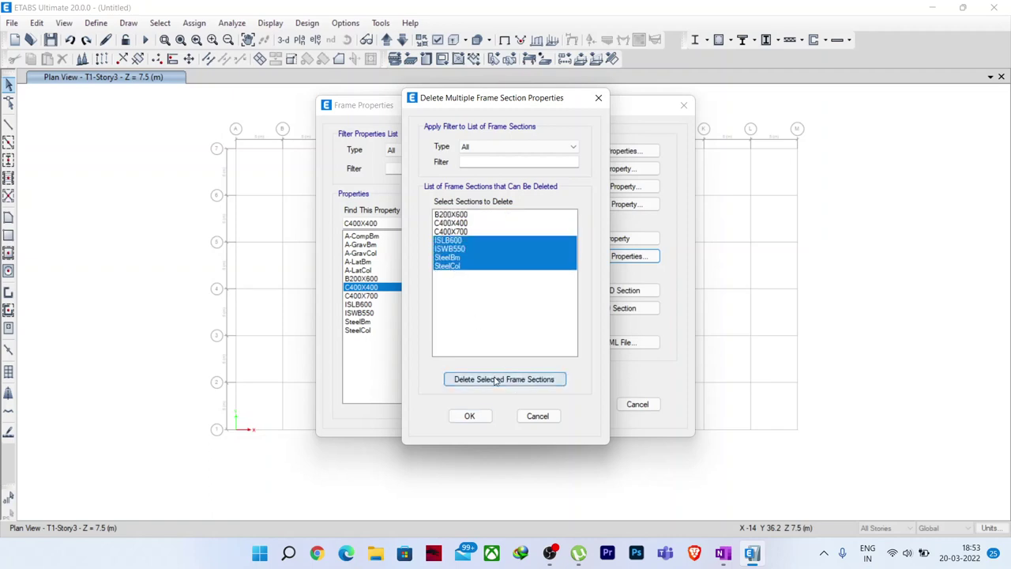
pyautogui.click(497, 379)
pyautogui.click(481, 420)
pyautogui.click(574, 403)
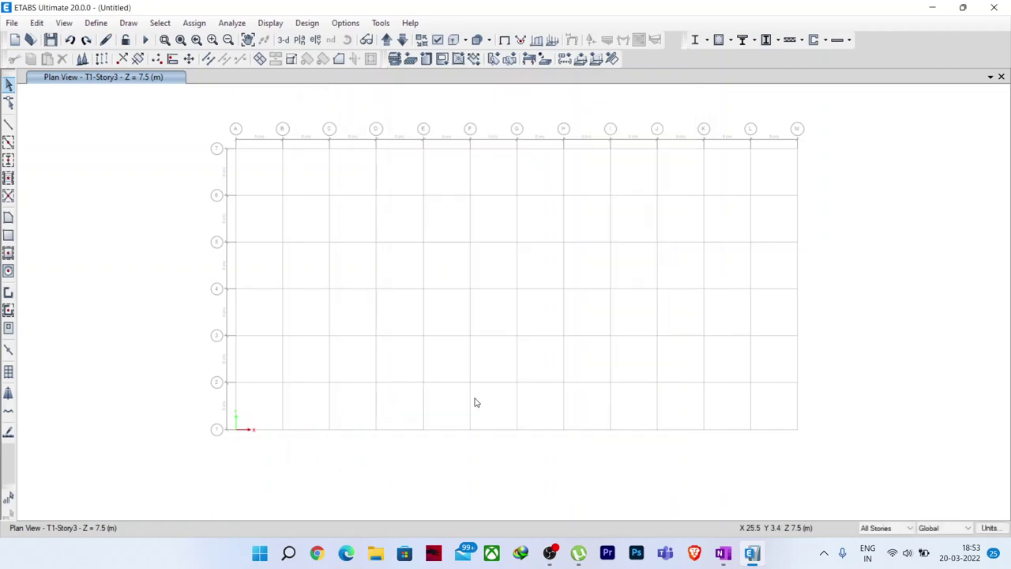
# - Delete the Plank1 slab property from the slab sections list
pyautogui.click(97, 24)
pyautogui.moveTo(118, 62)
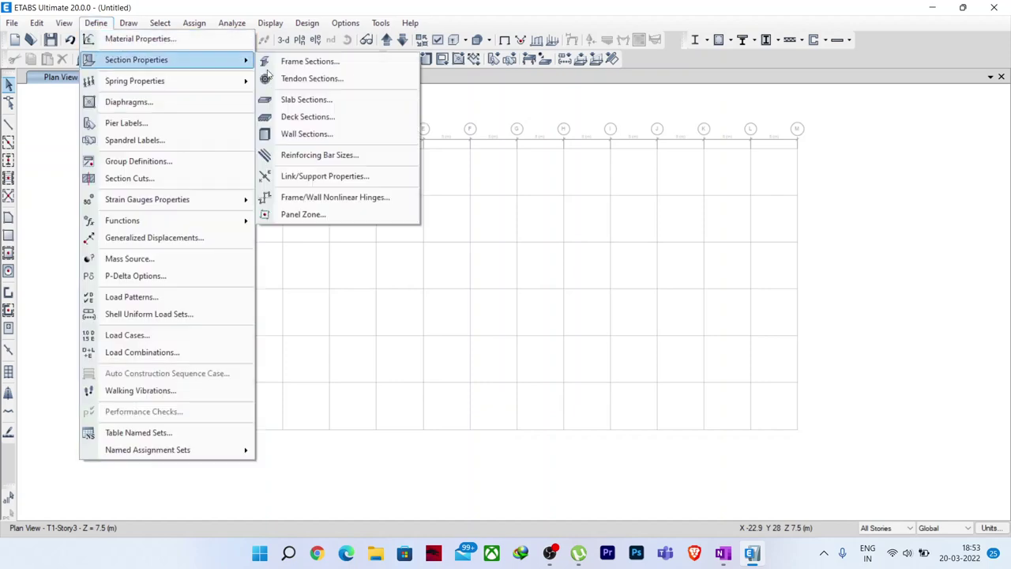
pyautogui.click(326, 101)
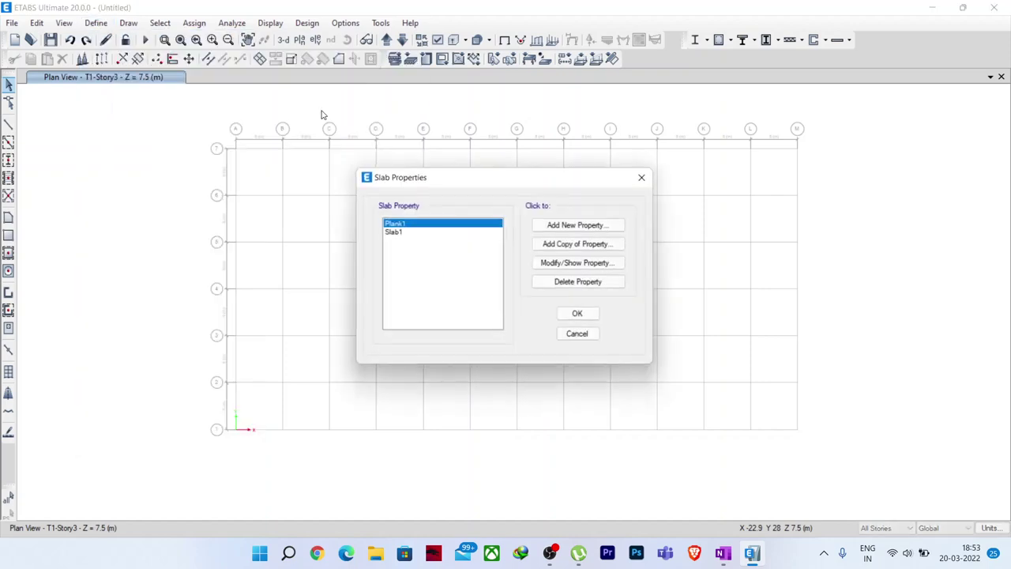
pyautogui.click(534, 282)
pyautogui.click(521, 323)
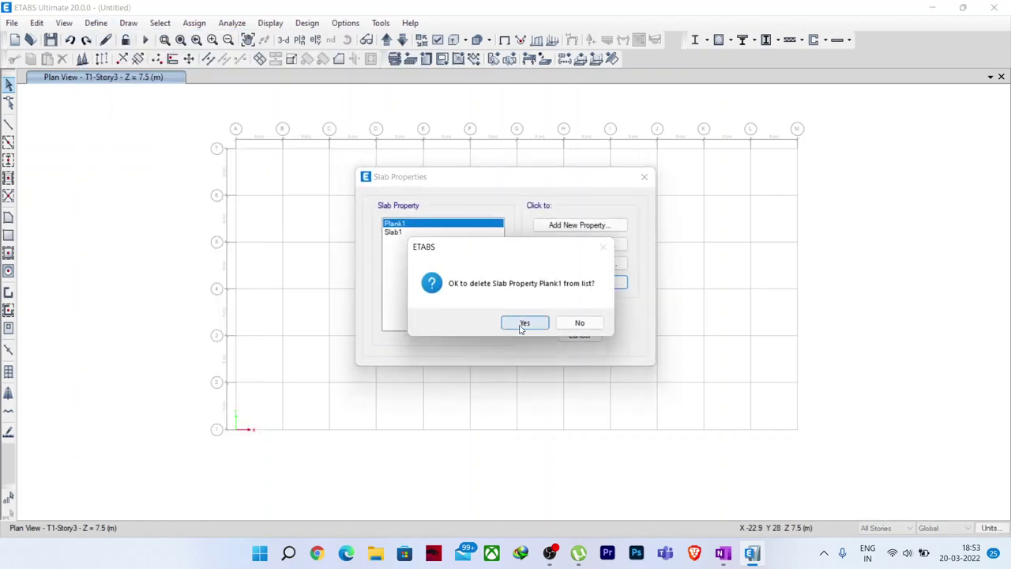
# - Rename Slab1 to S150 and change its thickness from 200 to 150 mm
pyautogui.click(563, 264)
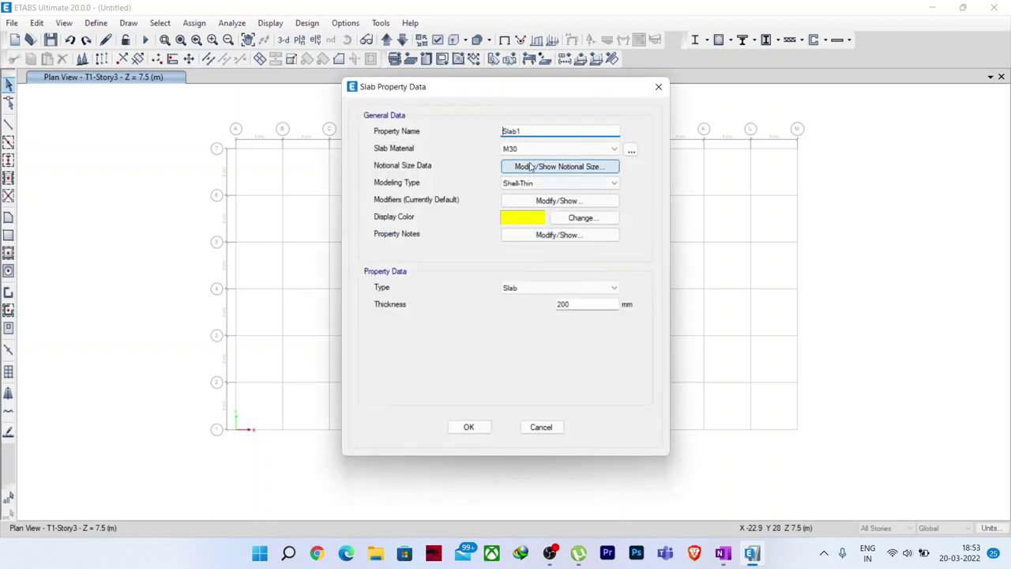
pyautogui.moveTo(525, 131); pyautogui.dragTo(505, 133)
pyautogui.write('1')
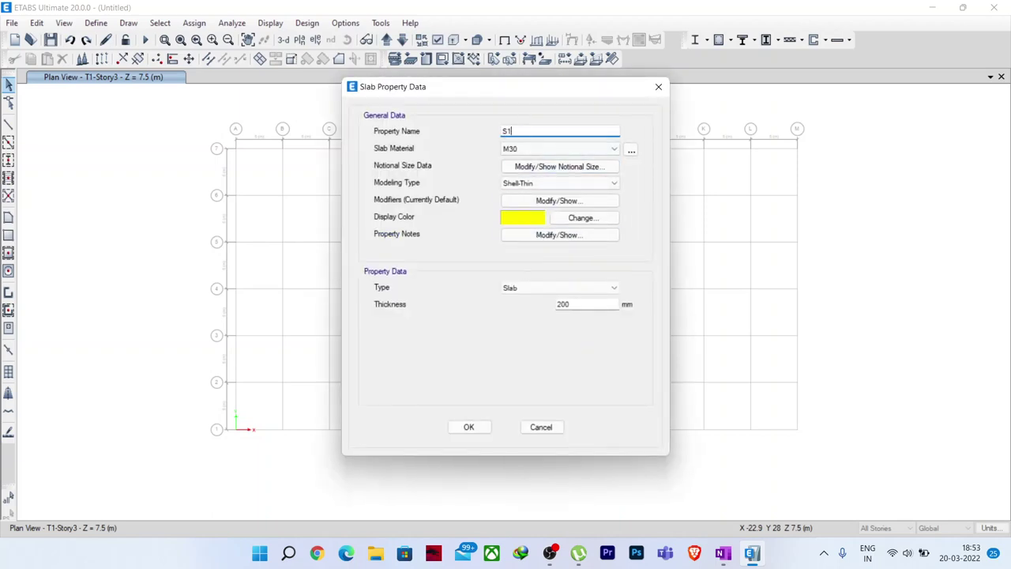
pyautogui.write('50')
pyautogui.doubleClick(587, 304)
pyautogui.write('1')
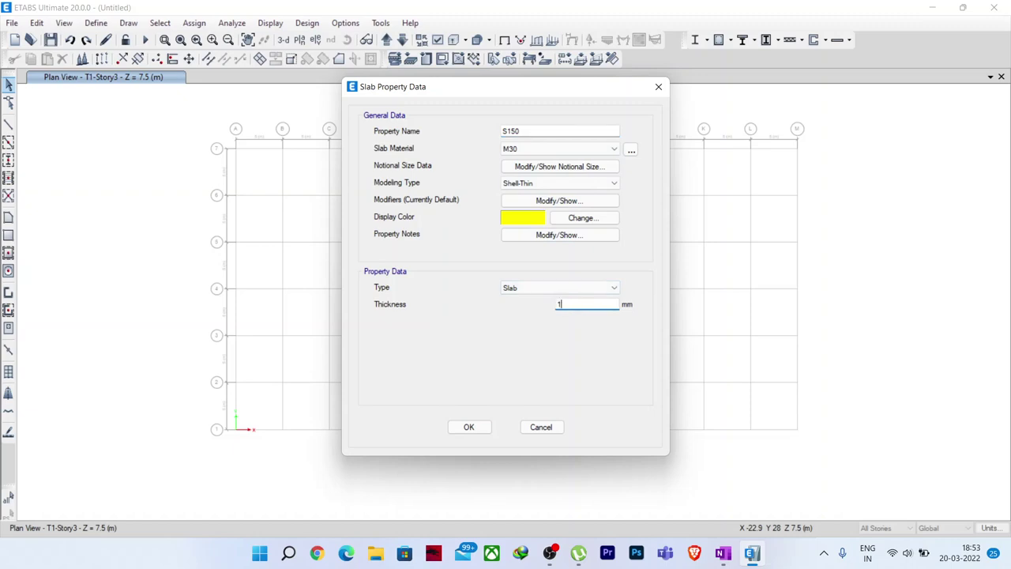
pyautogui.click(474, 426)
pyautogui.click(573, 315)
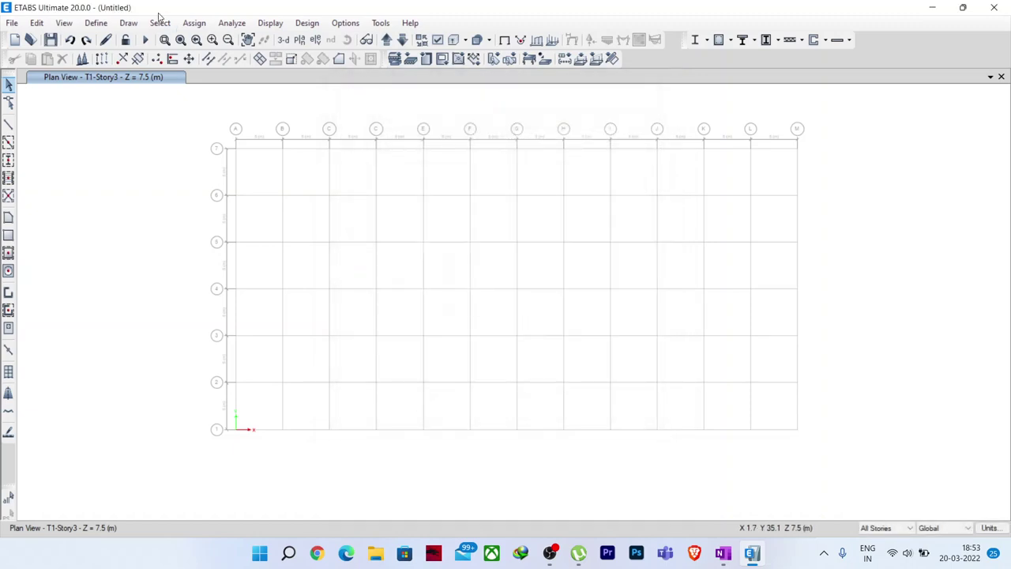
# - Rename Wall1 to W300 and change its thickness from 250 to 300 mm
pyautogui.click(95, 22)
pyautogui.moveTo(158, 59)
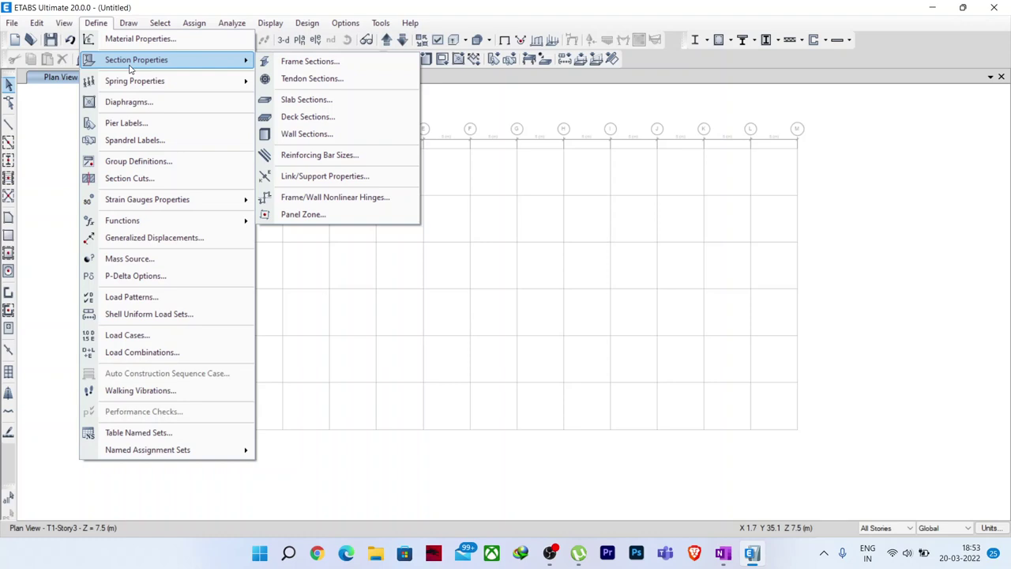
pyautogui.click(325, 135)
pyautogui.click(569, 265)
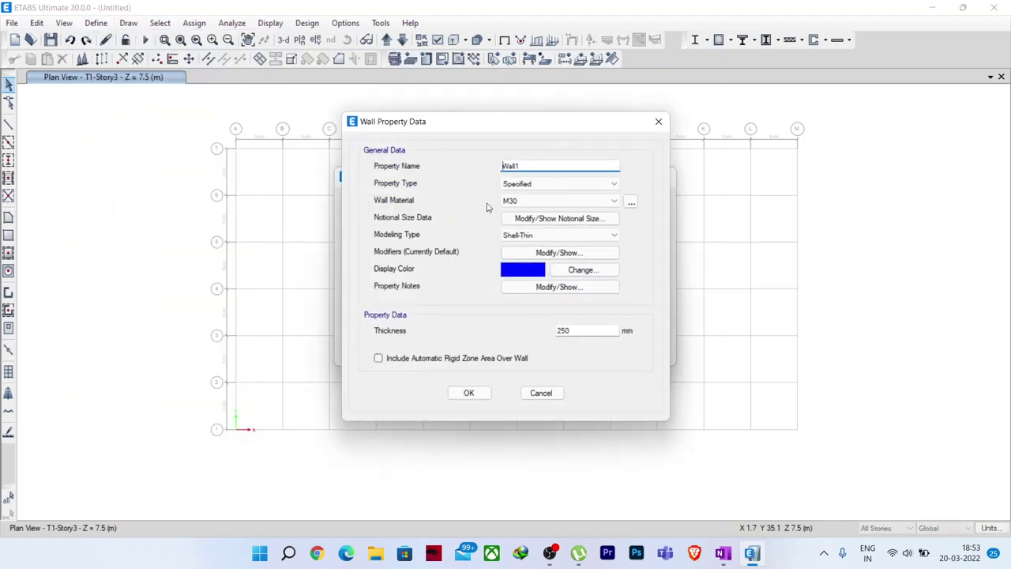
pyautogui.moveTo(526, 169); pyautogui.dragTo(506, 167)
pyautogui.click(521, 164)
pyautogui.write('300')
pyautogui.moveTo(575, 330); pyautogui.dragTo(499, 322)
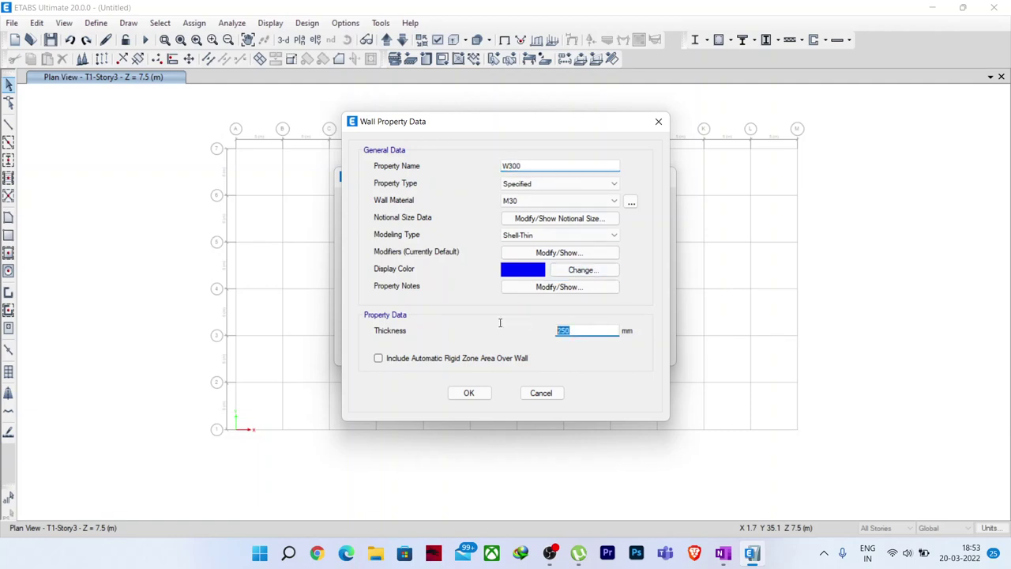
pyautogui.write('300')
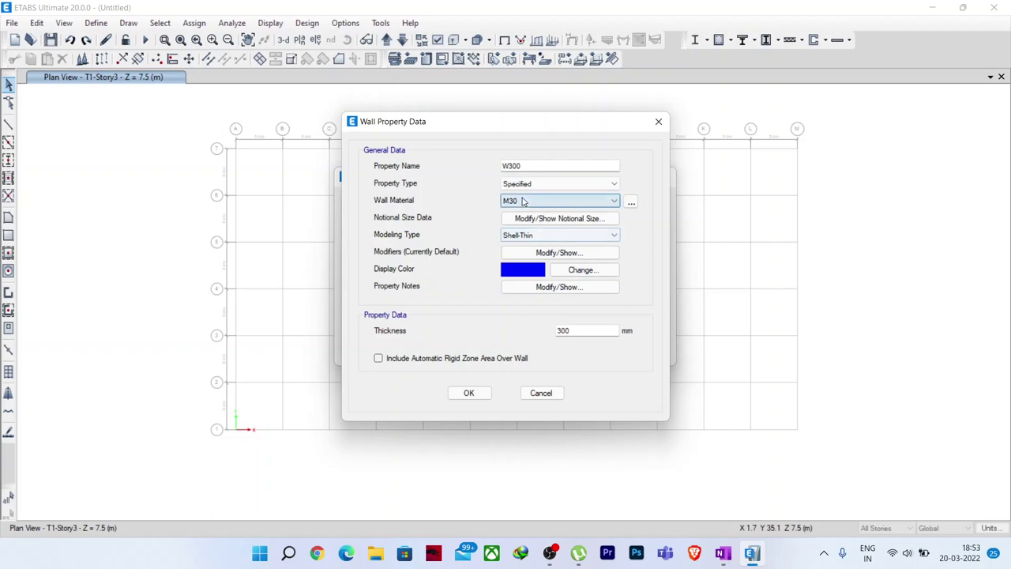
pyautogui.click(469, 392)
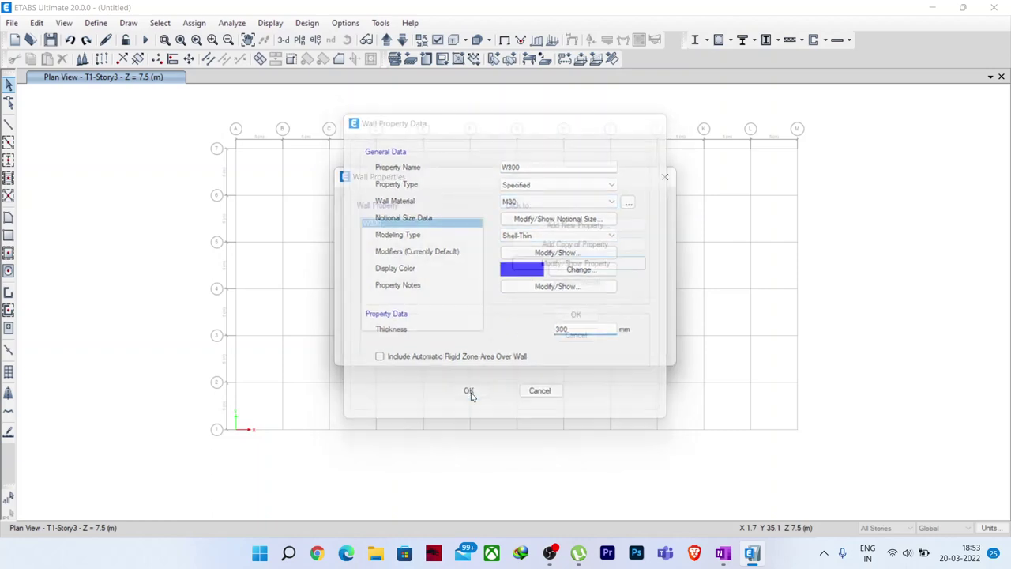
pyautogui.click(575, 315)
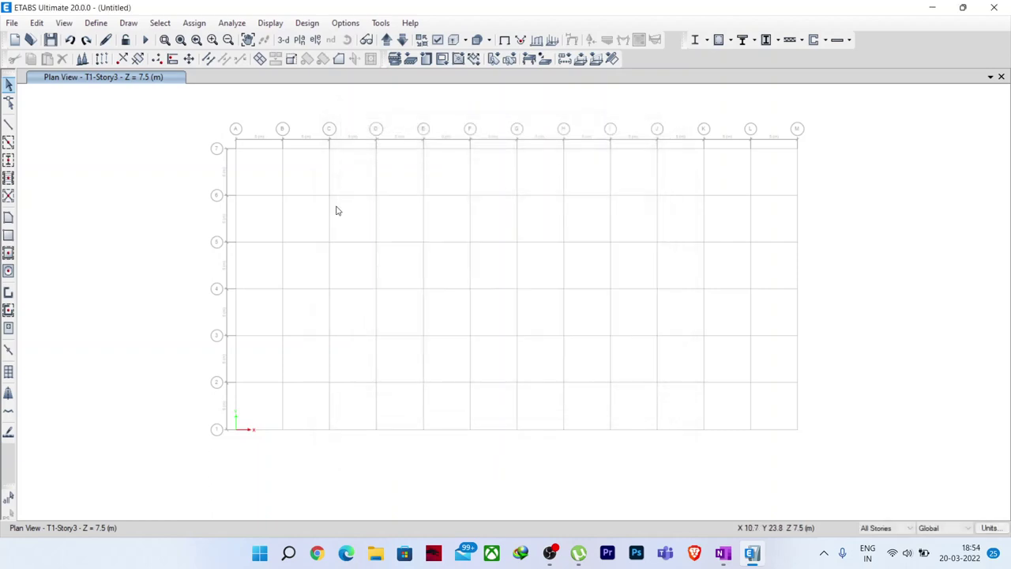
# - Switch the S150 slab material from M30 to M25 concrete and close the dialogs
pyautogui.click(96, 23)
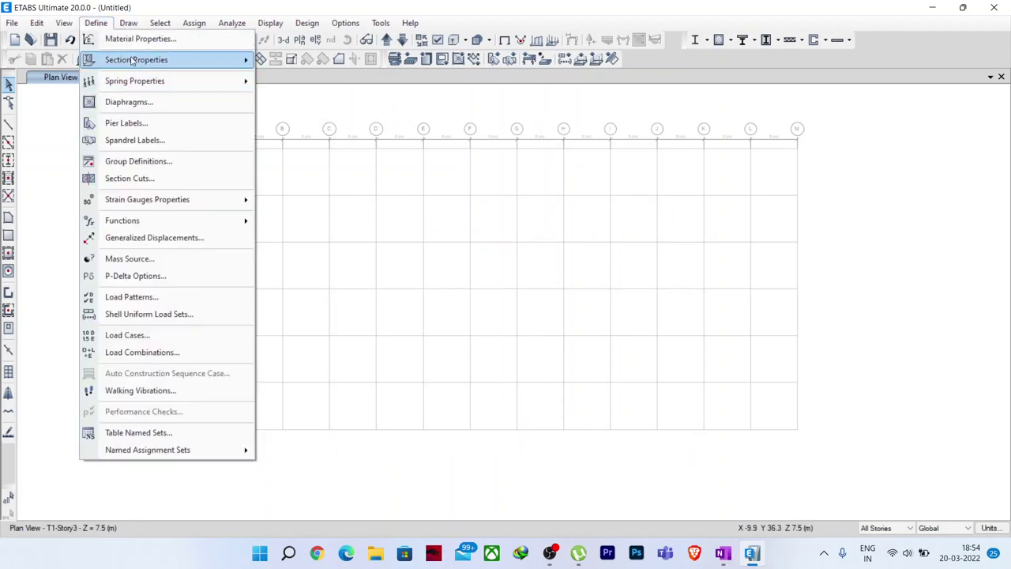
pyautogui.moveTo(237, 60)
pyautogui.click(341, 100)
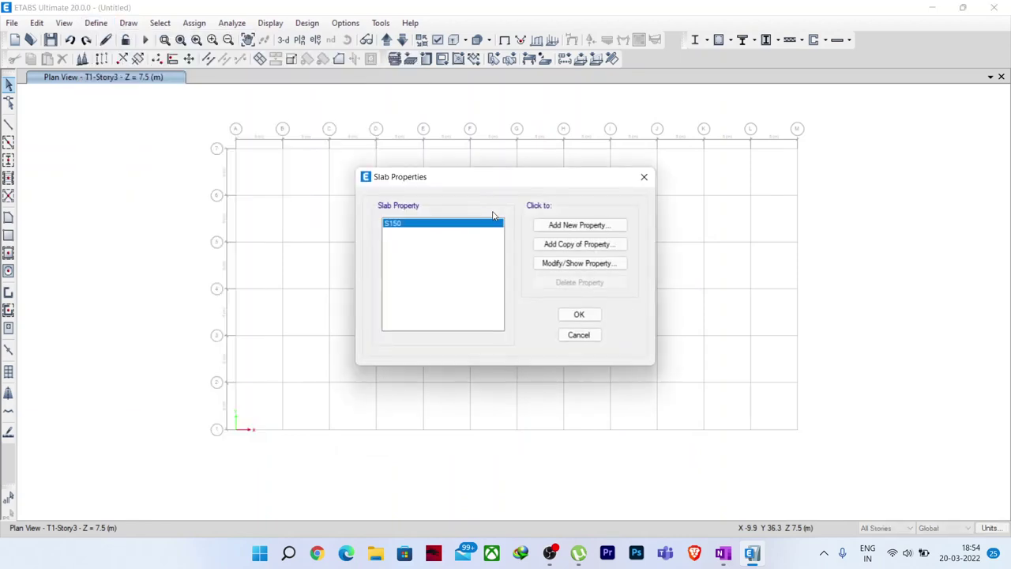
pyautogui.click(583, 262)
pyautogui.click(530, 150)
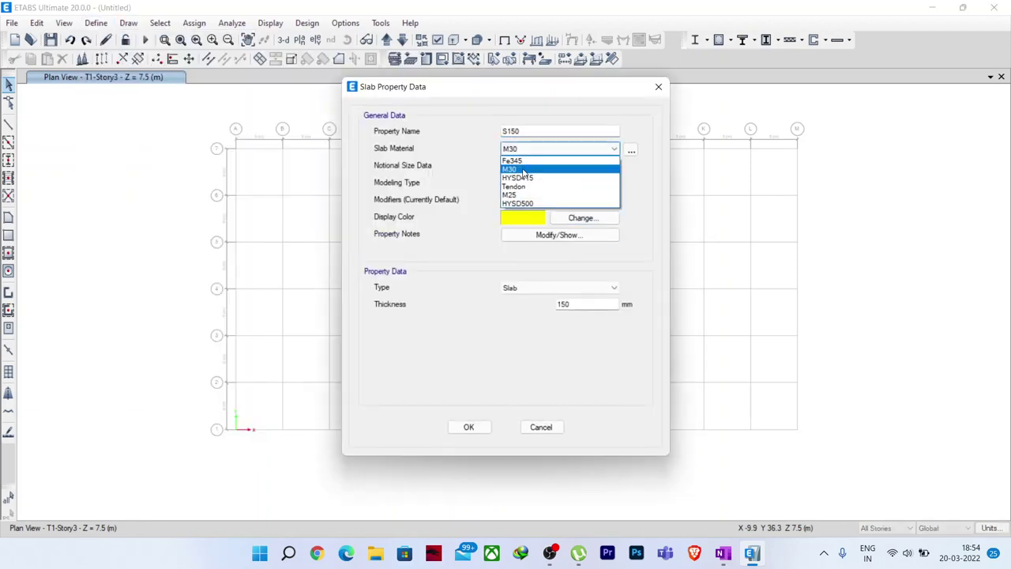
pyautogui.click(525, 195)
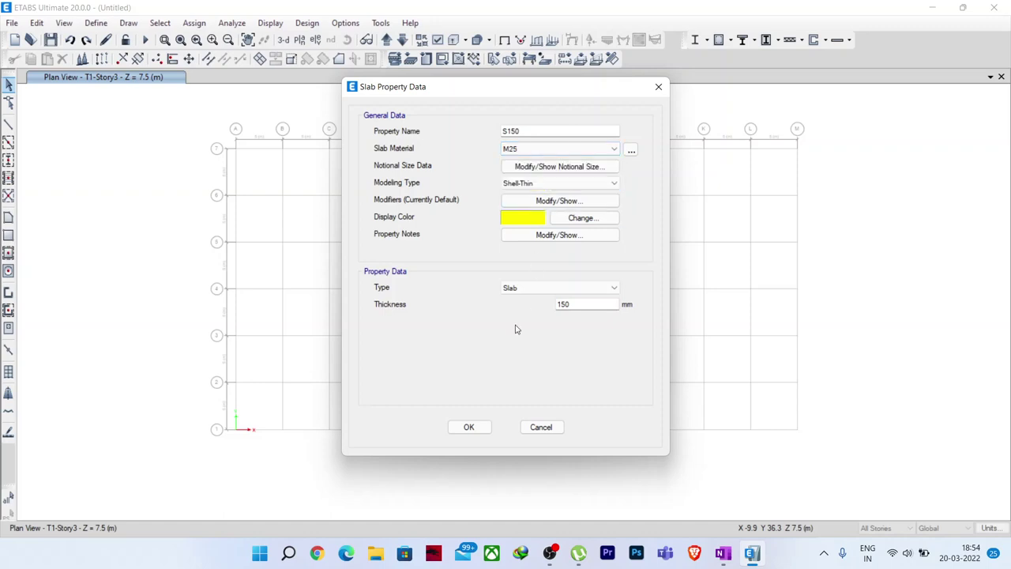
pyautogui.click(469, 427)
pyautogui.click(570, 313)
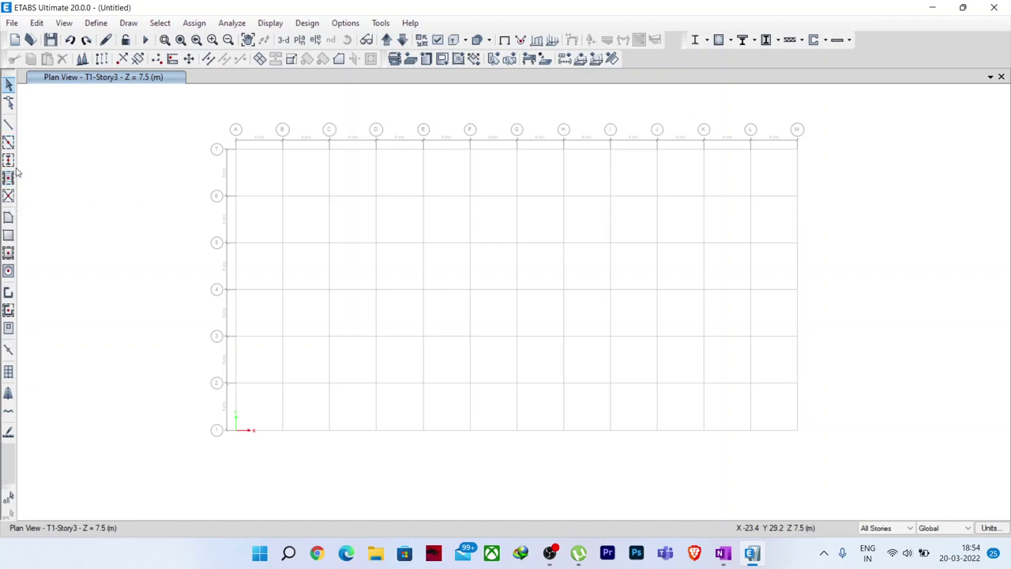
# - Show the Model Explorer panel
pyautogui.click(8, 142)
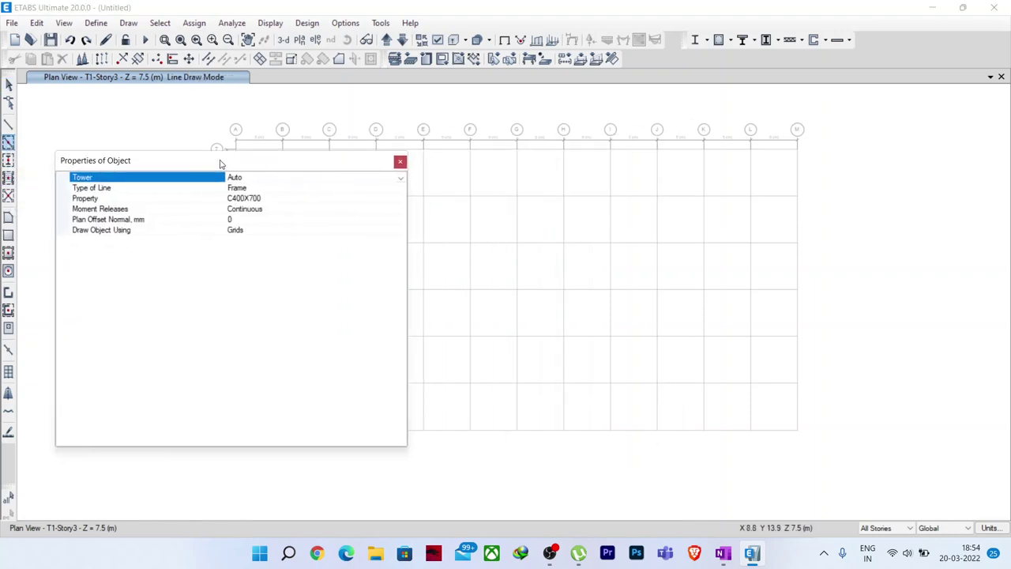
pyautogui.click(400, 161)
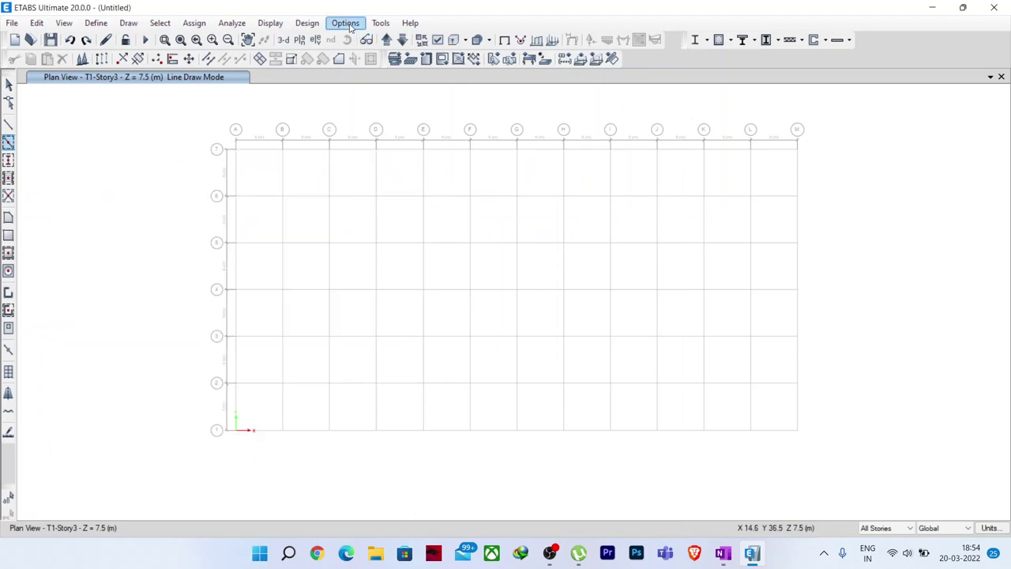
pyautogui.click(345, 23)
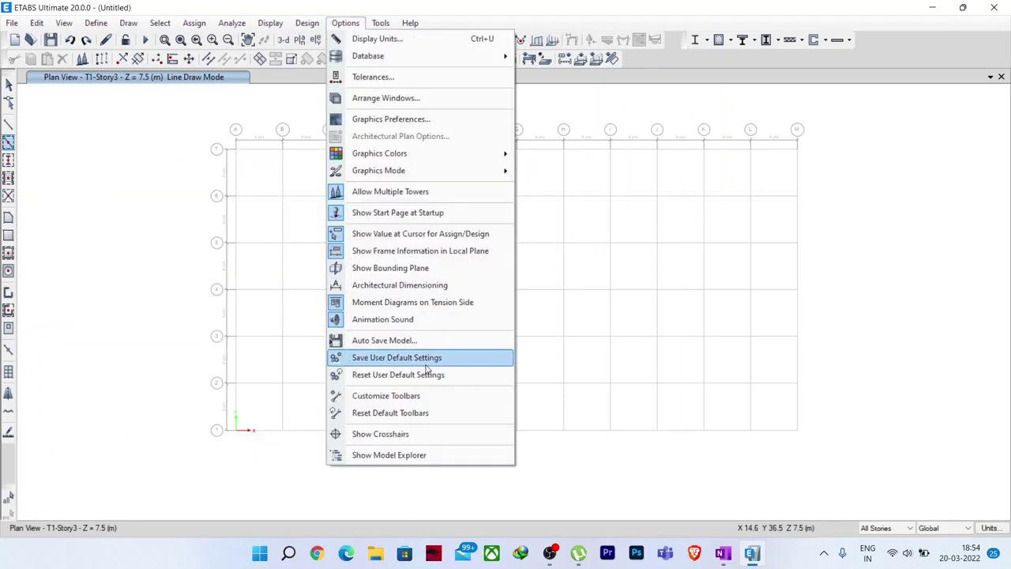
pyautogui.click(412, 456)
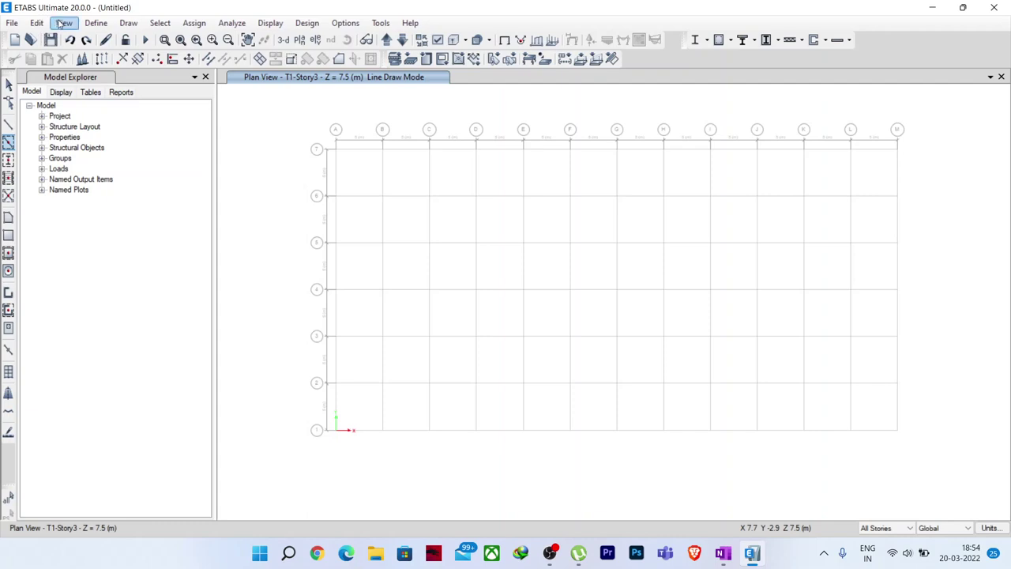
# - Quick-draw B200X600 beams along every grid line of T1-Story3
pyautogui.click(9, 144)
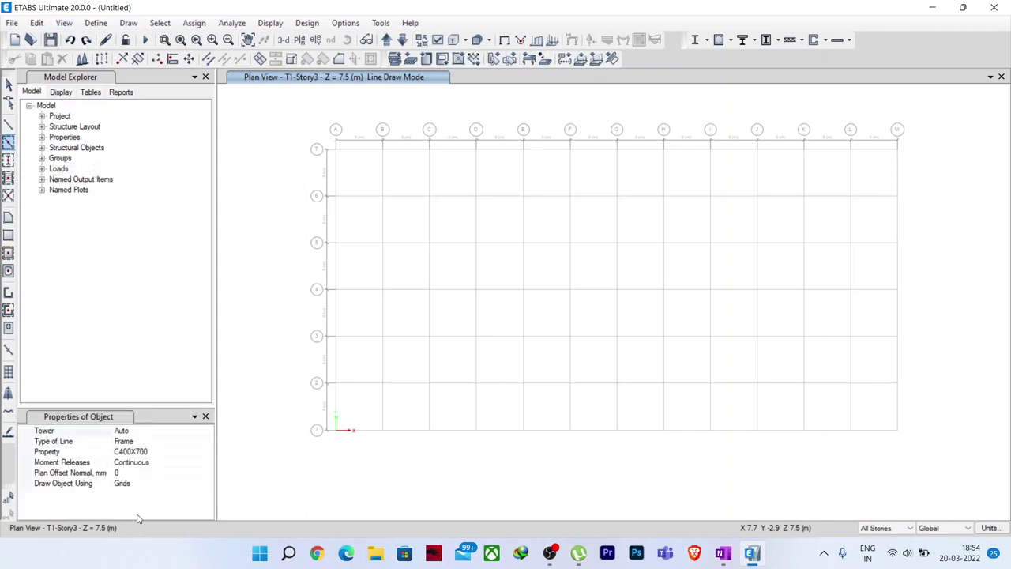
pyautogui.click(153, 451)
pyautogui.click(207, 450)
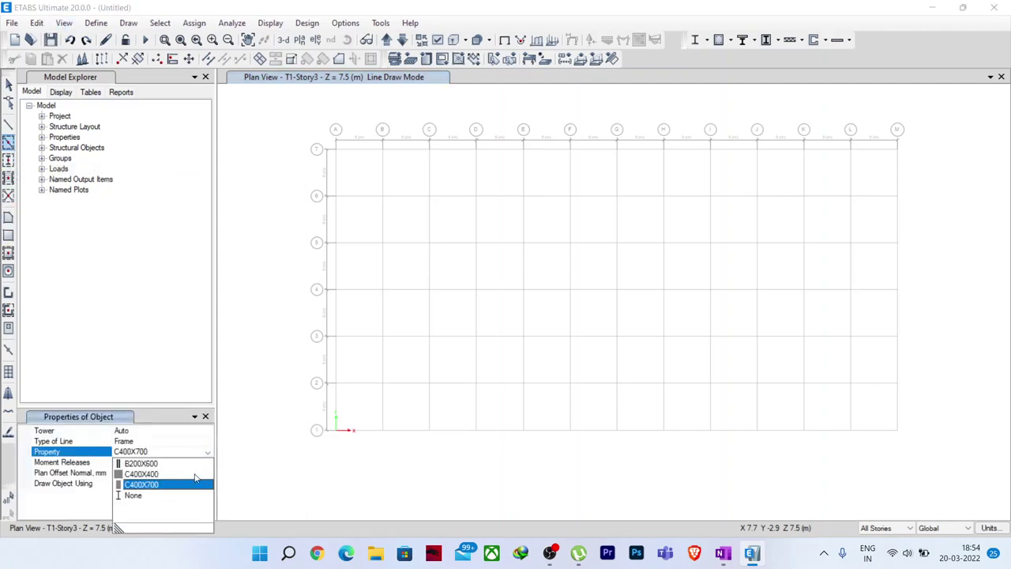
pyautogui.click(142, 463)
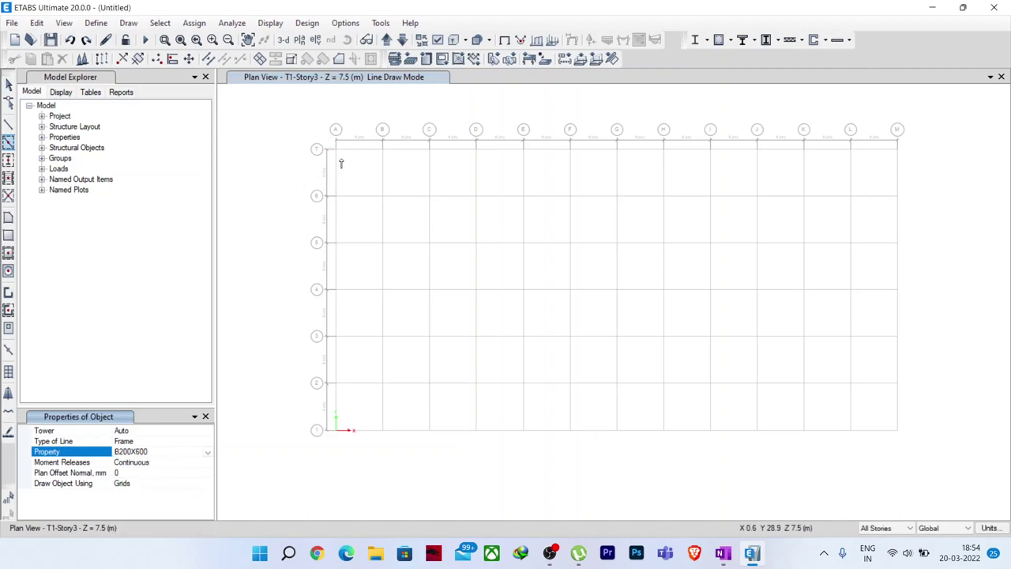
pyautogui.moveTo(319, 136)
pyautogui.mouseDown()
pyautogui.moveTo(740, 469)
pyautogui.moveTo(947, 478)
pyautogui.moveTo(931, 467)
pyautogui.mouseUp()
pyautogui.press('Escape')
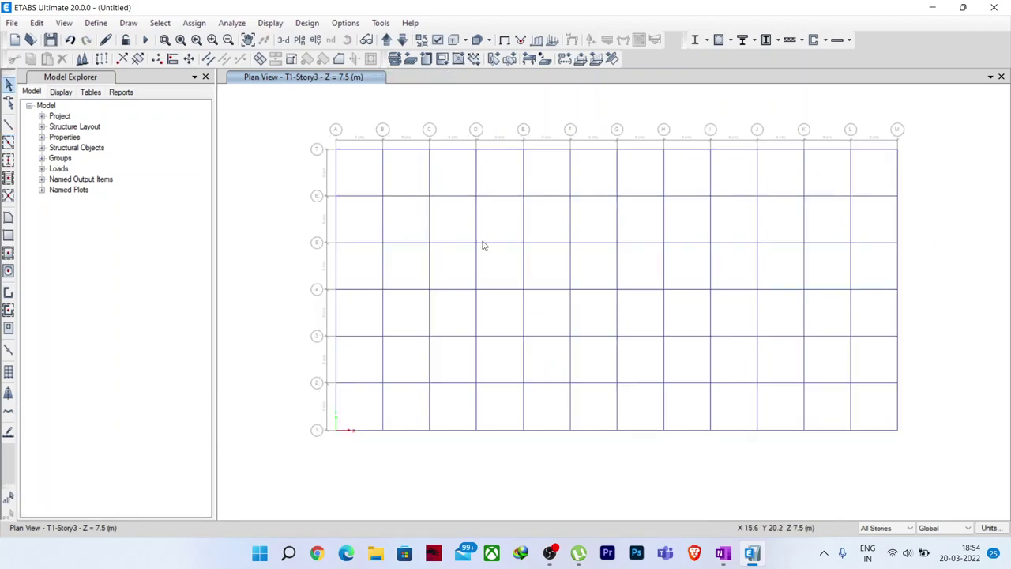
# - Delete the beams along the top, right, bottom and left grid edges
pyautogui.moveTo(326, 141)
pyautogui.mouseDown()
pyautogui.moveTo(481, 167)
pyautogui.moveTo(962, 148)
pyautogui.moveTo(957, 156)
pyautogui.mouseUp()
pyautogui.moveTo(888, 124); pyautogui.dragTo(442, 485)
pyautogui.moveTo(287, 414); pyautogui.dragTo(922, 468)
pyautogui.moveTo(337, 109); pyautogui.dragTo(349, 505)
pyautogui.press('Delete')
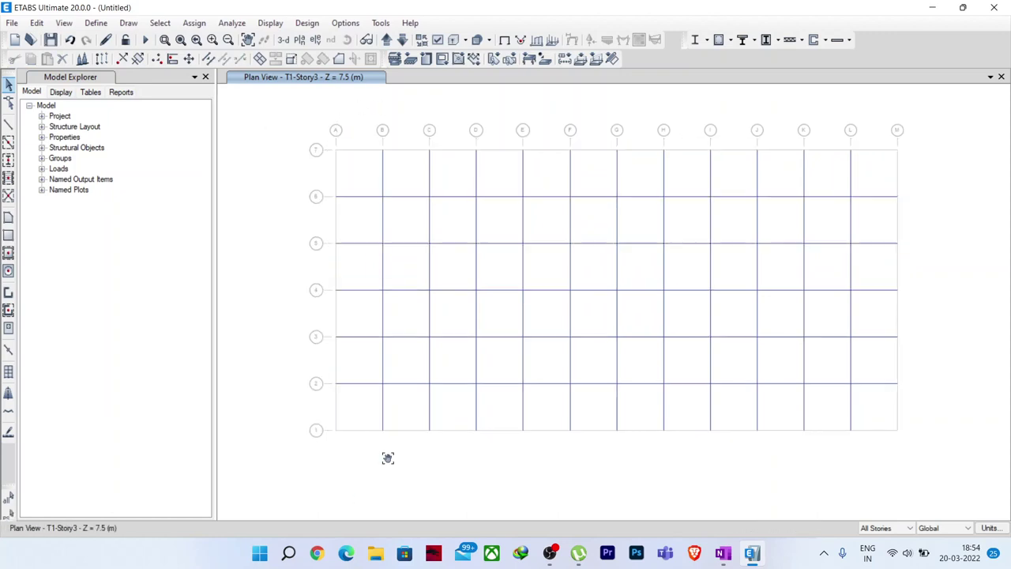
pyautogui.moveTo(388, 458); pyautogui.dragTo(334, 461, button='middle')
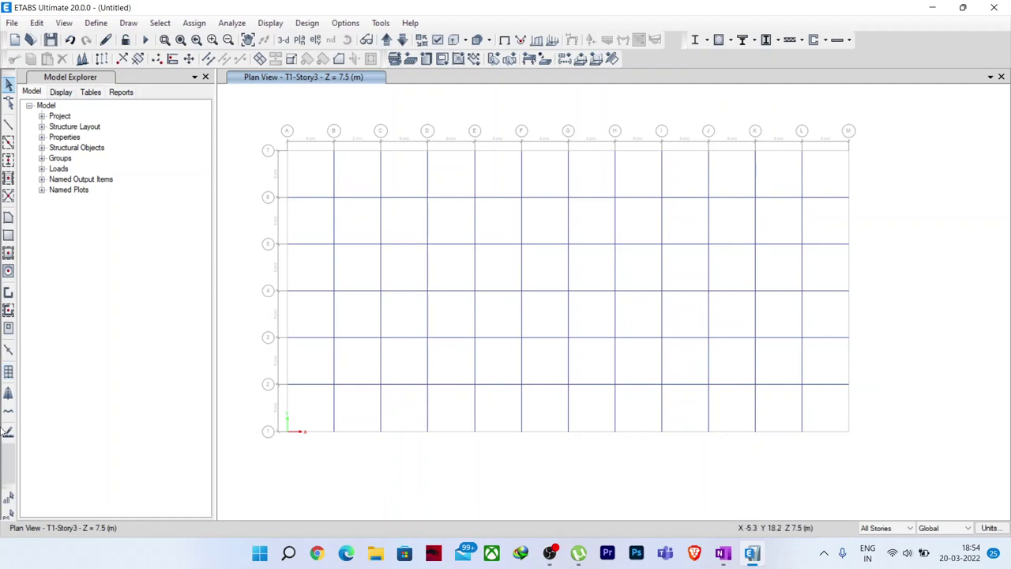
# - Enable Auto Pier/Spandrel IDs and draw W300 walls along grids 7, M, 1 and A
pyautogui.click(8, 309)
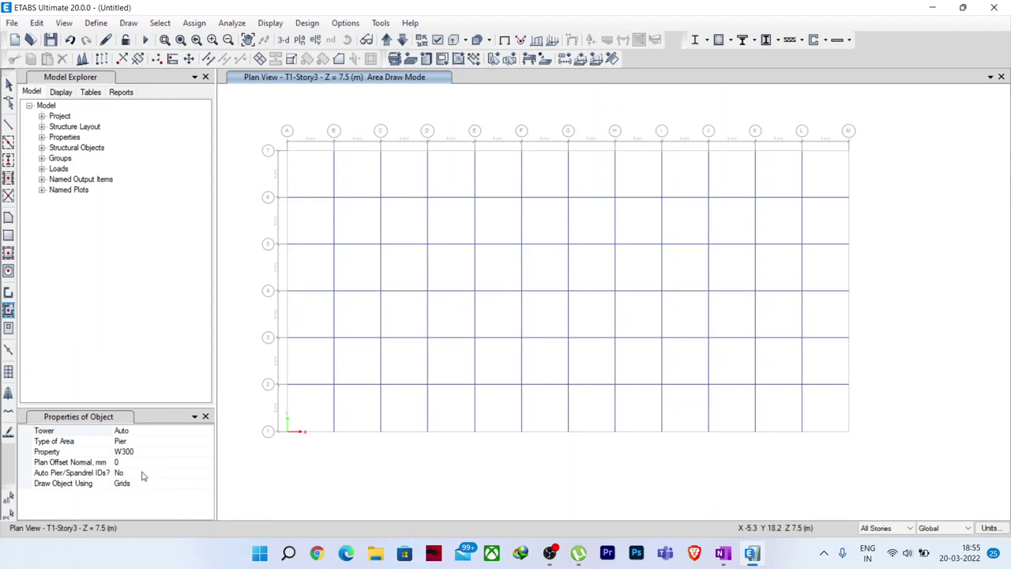
pyautogui.click(143, 475)
pyautogui.click(206, 473)
pyautogui.click(126, 417)
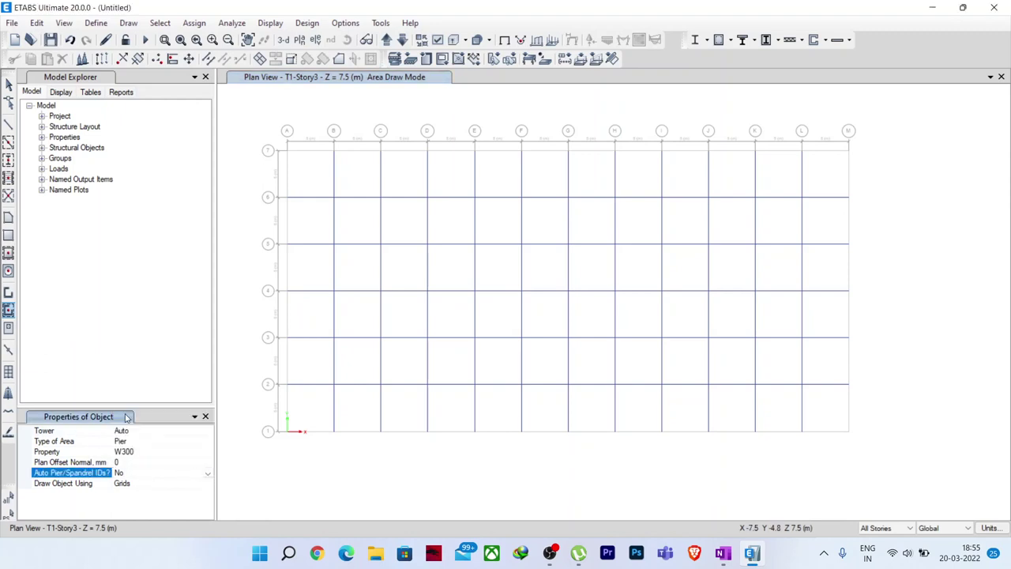
pyautogui.moveTo(272, 127)
pyautogui.mouseDown()
pyautogui.moveTo(309, 151)
pyautogui.moveTo(885, 165)
pyautogui.mouseUp()
pyautogui.moveTo(832, 119); pyautogui.dragTo(928, 462)
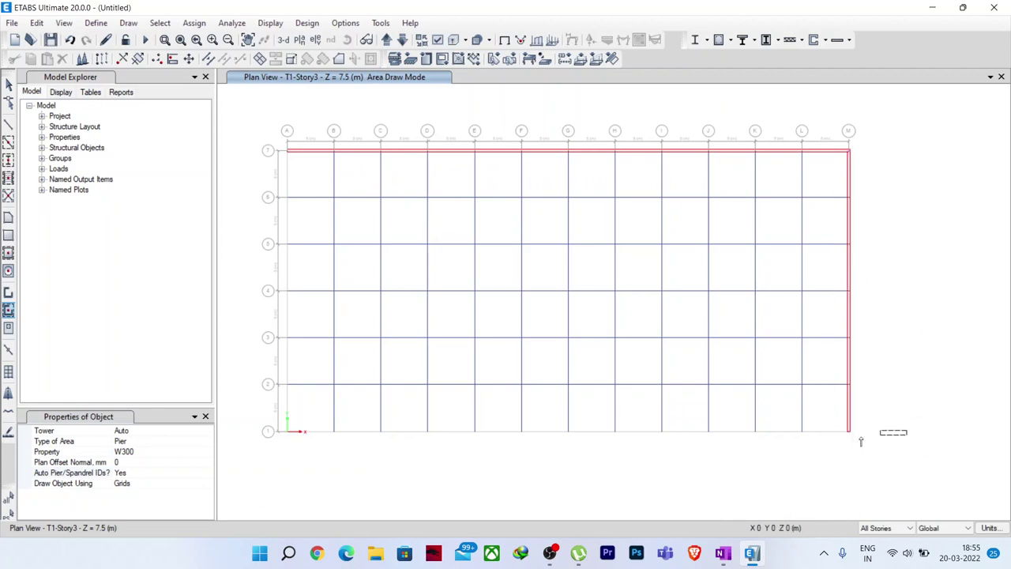
pyautogui.moveTo(860, 440); pyautogui.dragTo(257, 447)
pyautogui.moveTo(314, 476); pyautogui.dragTo(247, 138)
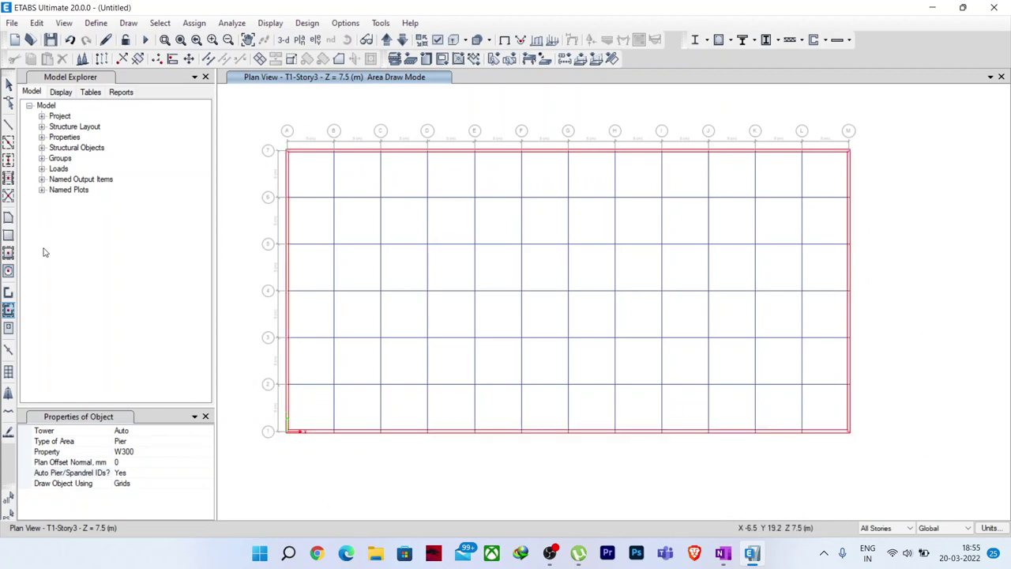
# - Draw an S150 floor slab over the entire Story3 grid
pyautogui.click(8, 251)
pyautogui.click(155, 442)
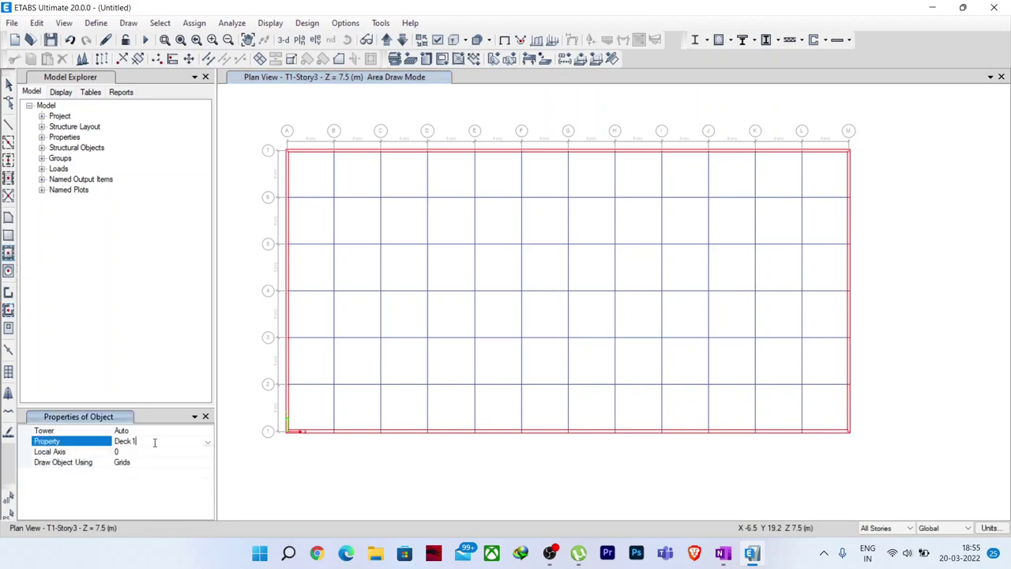
pyautogui.click(208, 442)
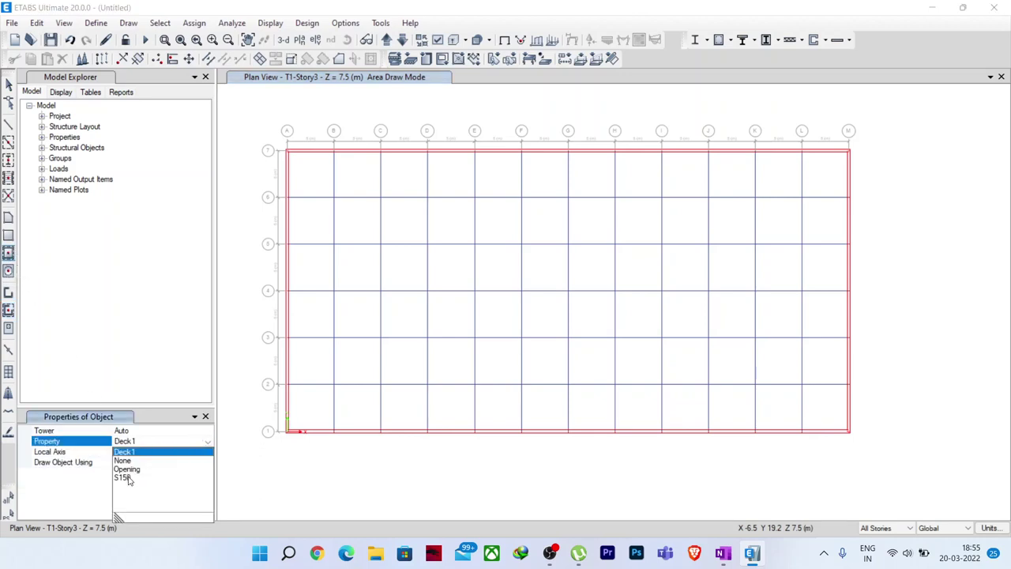
pyautogui.click(122, 477)
pyautogui.moveTo(282, 126)
pyautogui.mouseDown()
pyautogui.moveTo(312, 181)
pyautogui.moveTo(752, 468)
pyautogui.moveTo(856, 472)
pyautogui.mouseUp()
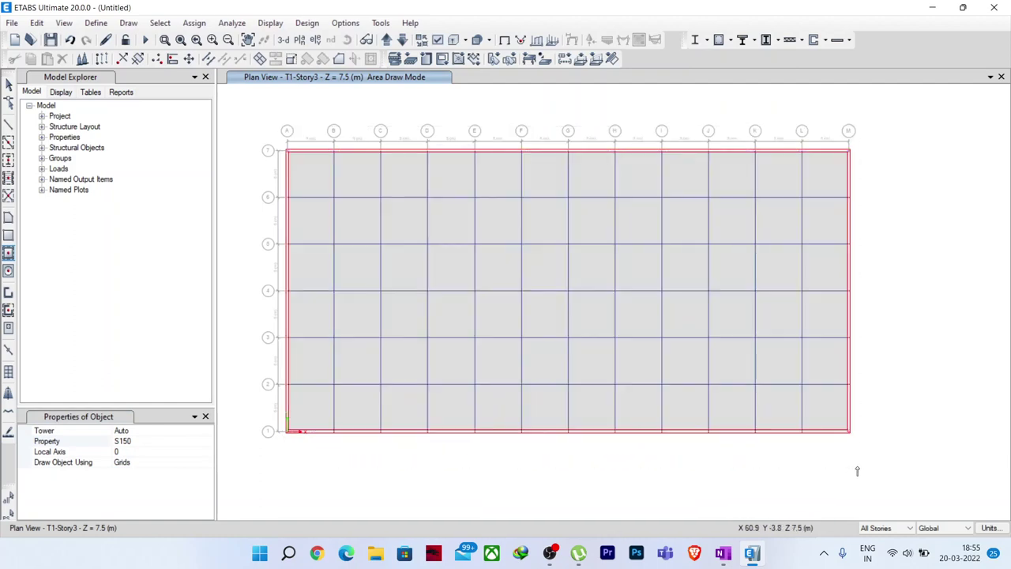
pyautogui.press('Escape')
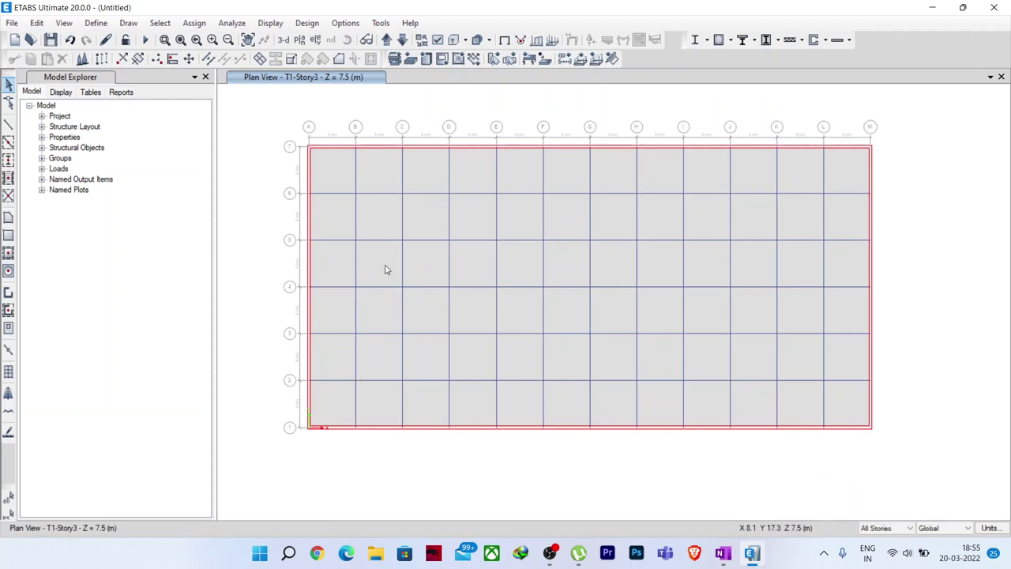
# - Cut an opening in bays C–D between grids 3 and 5, removing its slab and beams
pyautogui.click(423, 259)
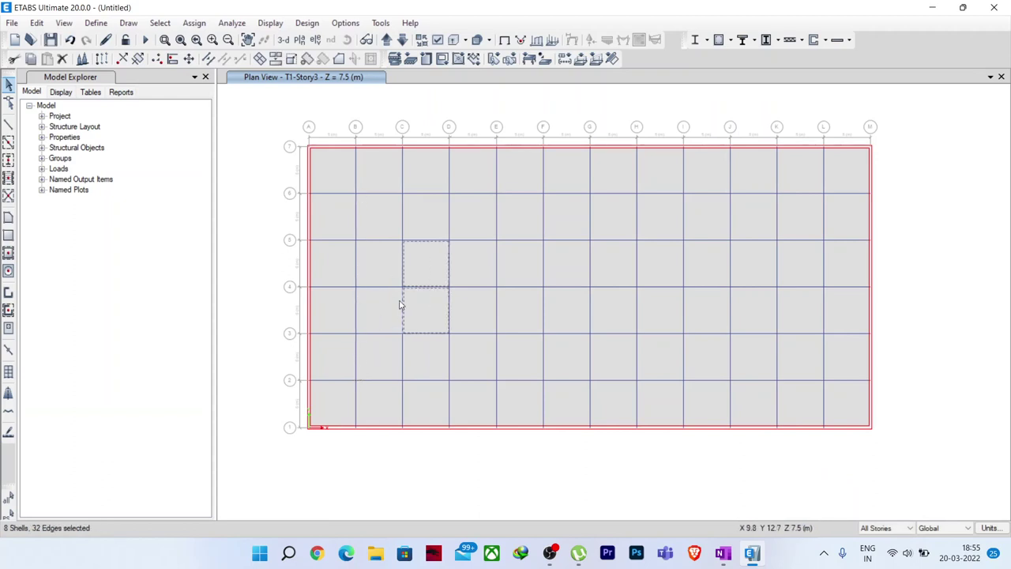
pyautogui.click(402, 304)
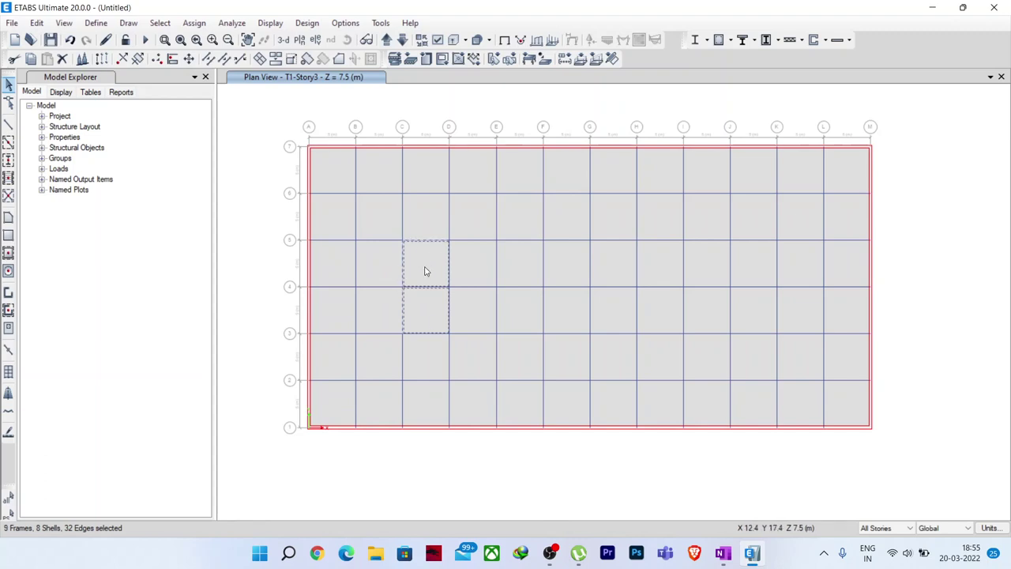
pyautogui.click(428, 335)
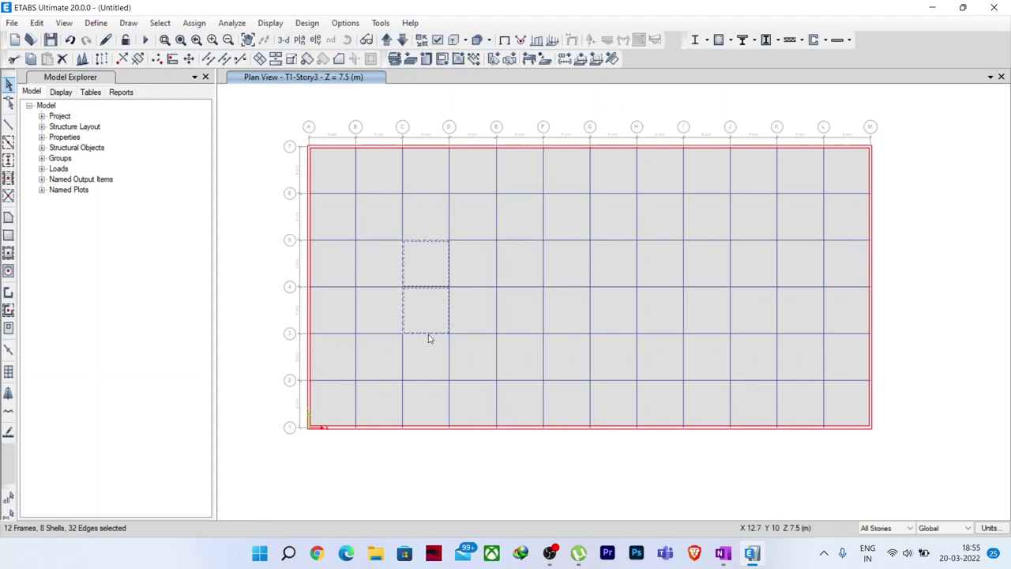
pyautogui.press('Delete')
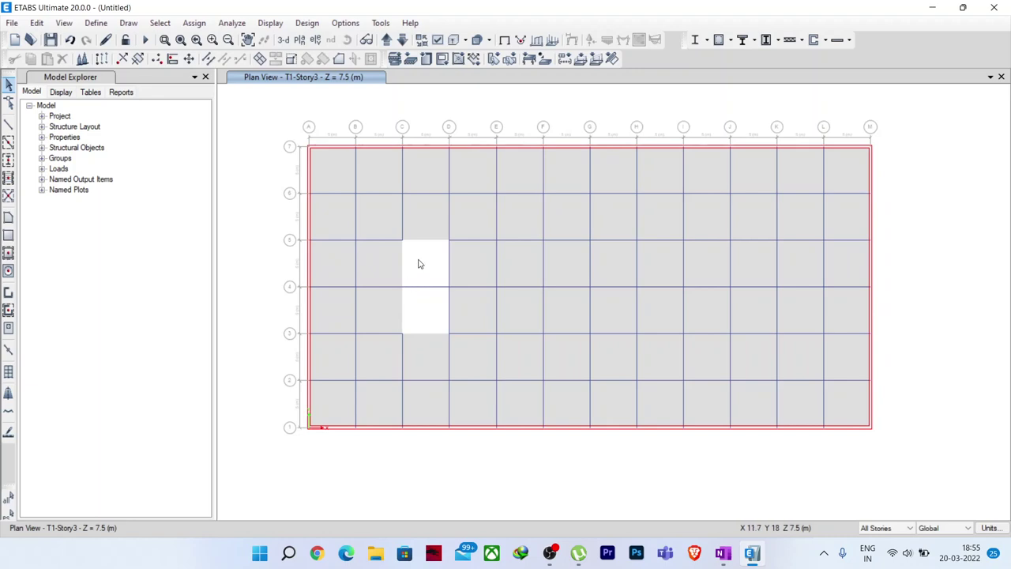
pyautogui.click(419, 287)
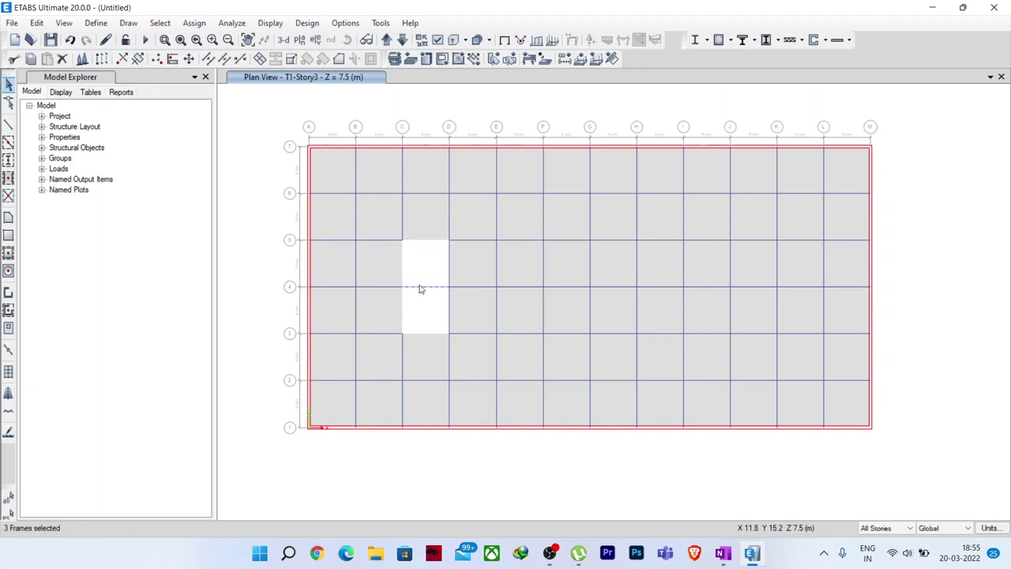
pyautogui.press('Delete')
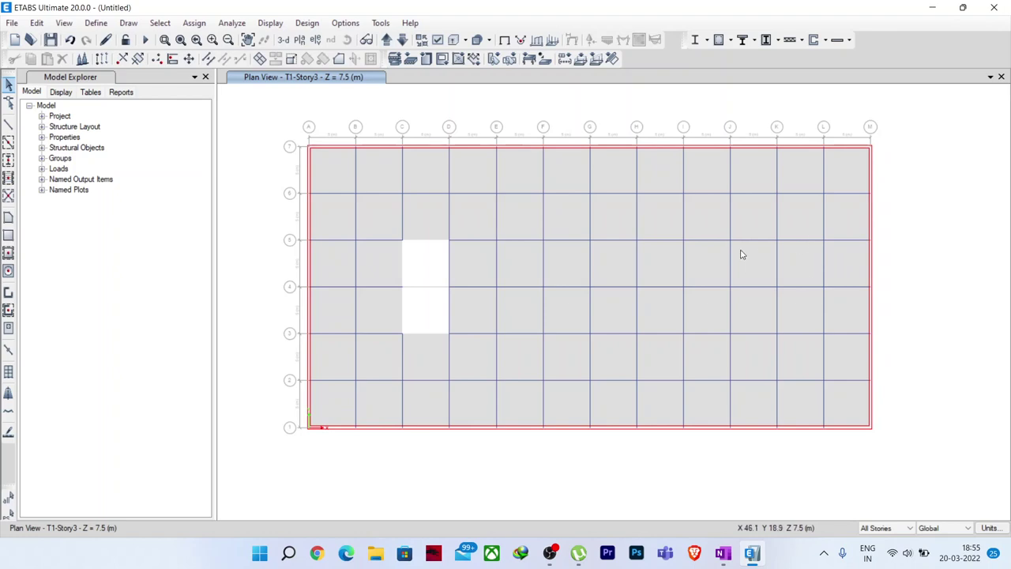
# - Cut a second opening in bays J–K between grids 3 and 5
pyautogui.moveTo(753, 269); pyautogui.dragTo(758, 328)
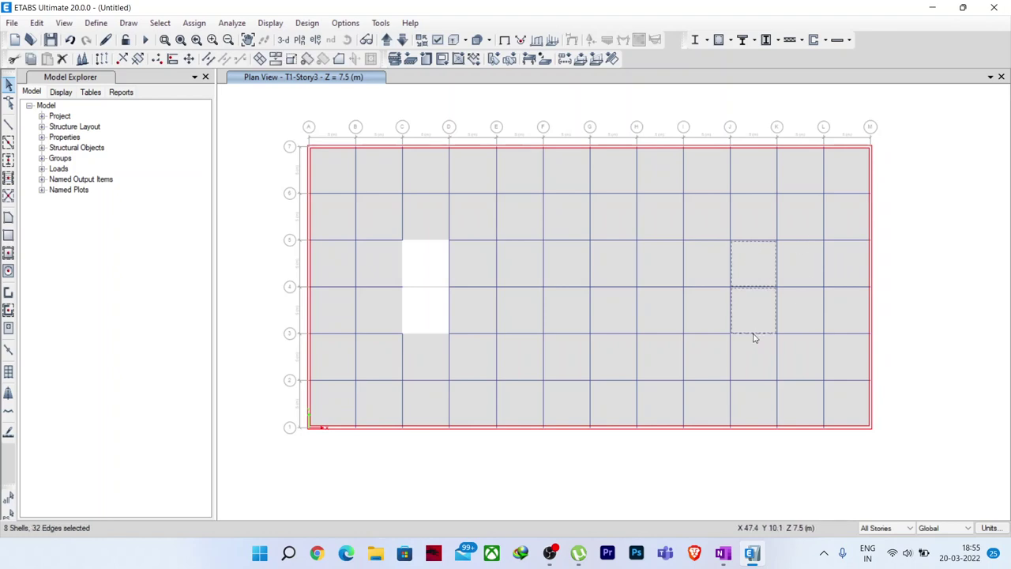
pyautogui.click(777, 311)
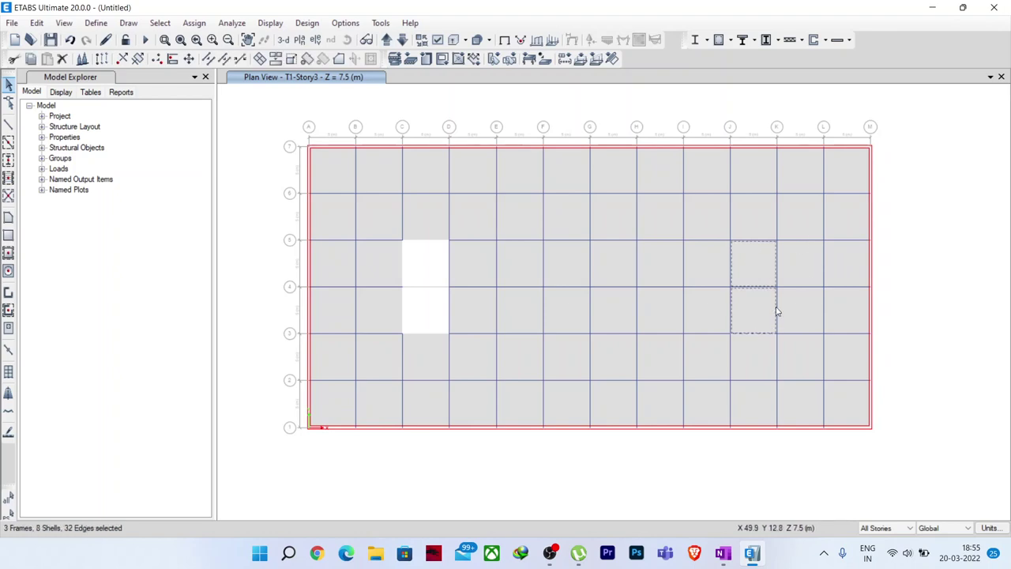
pyautogui.click(762, 241)
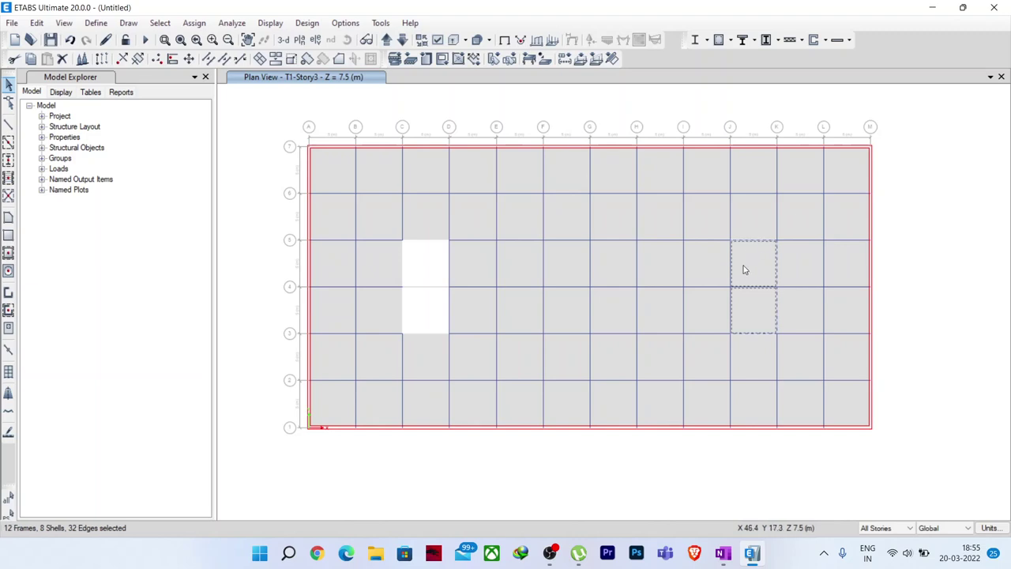
pyautogui.press('Delete')
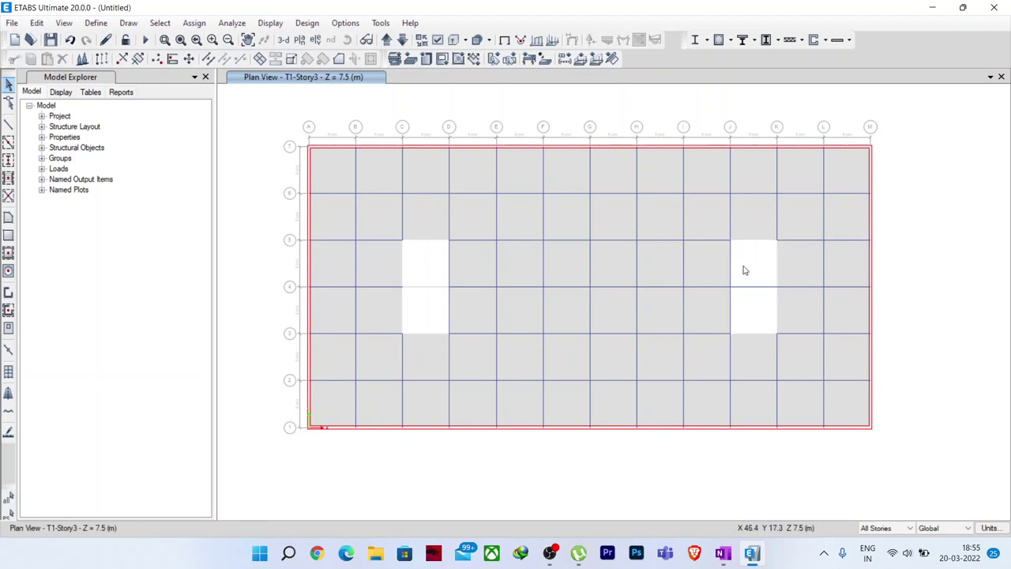
# - Draw W300 walls on grids 5, C, 3, 4 and D around the left C–D opening
pyautogui.click(8, 293)
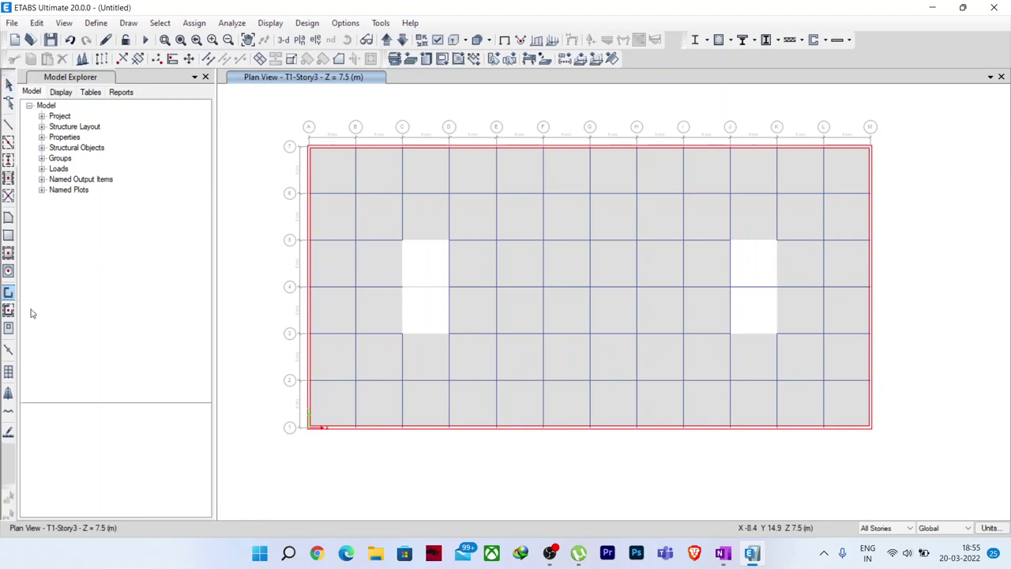
pyautogui.click(8, 310)
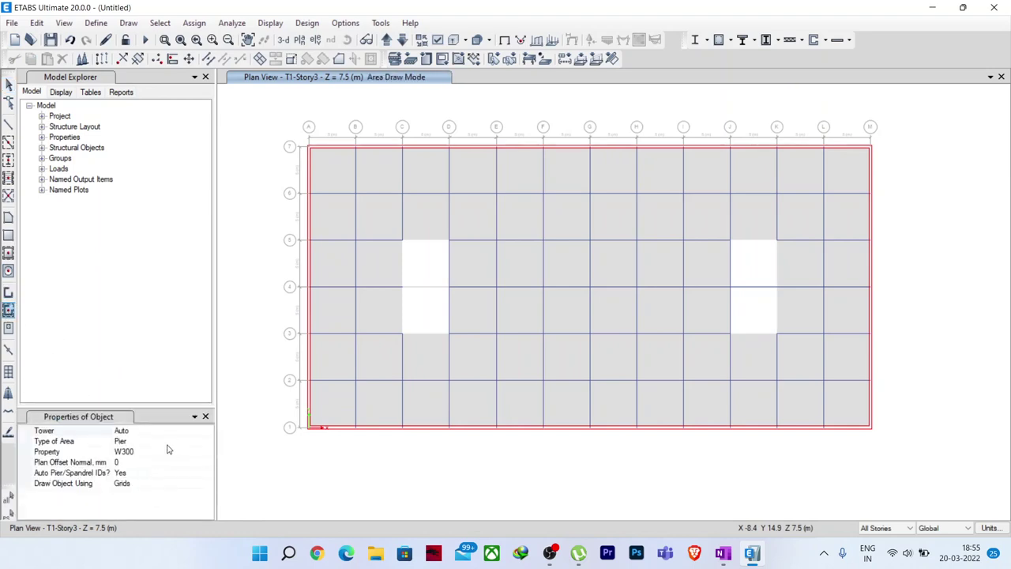
pyautogui.click(431, 265)
pyautogui.click(404, 269)
pyautogui.click(409, 316)
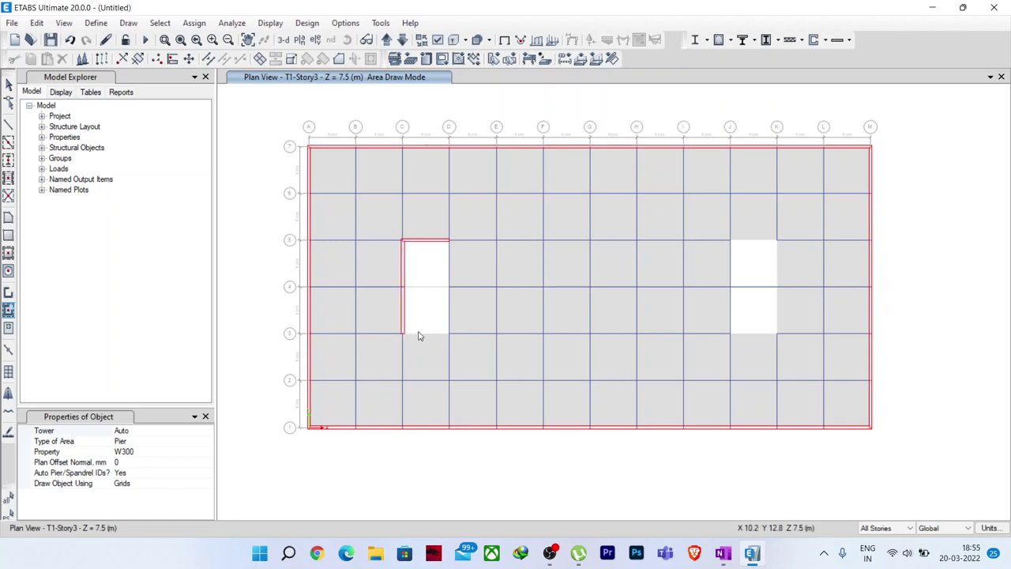
pyautogui.click(422, 332)
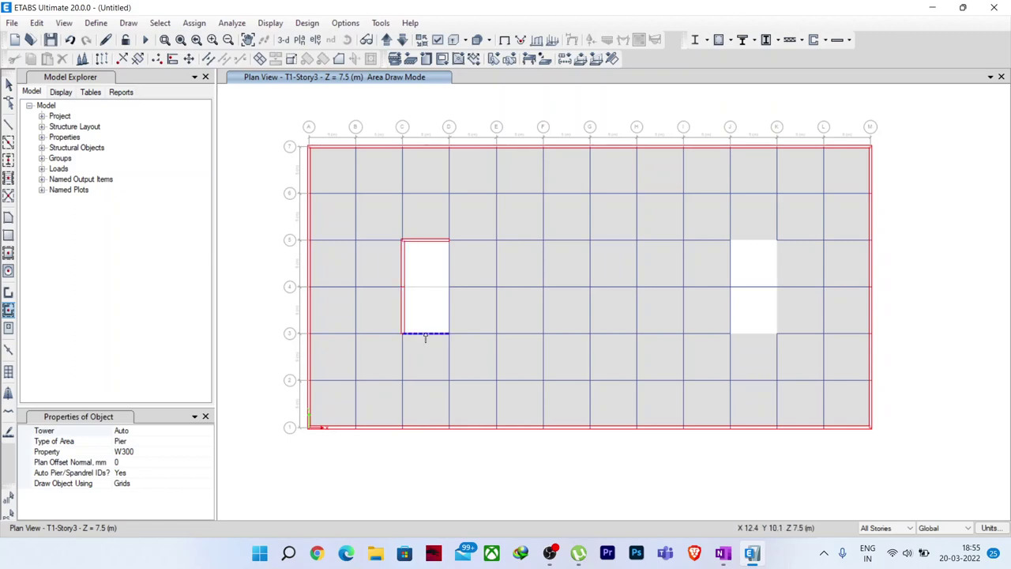
pyautogui.click(424, 287)
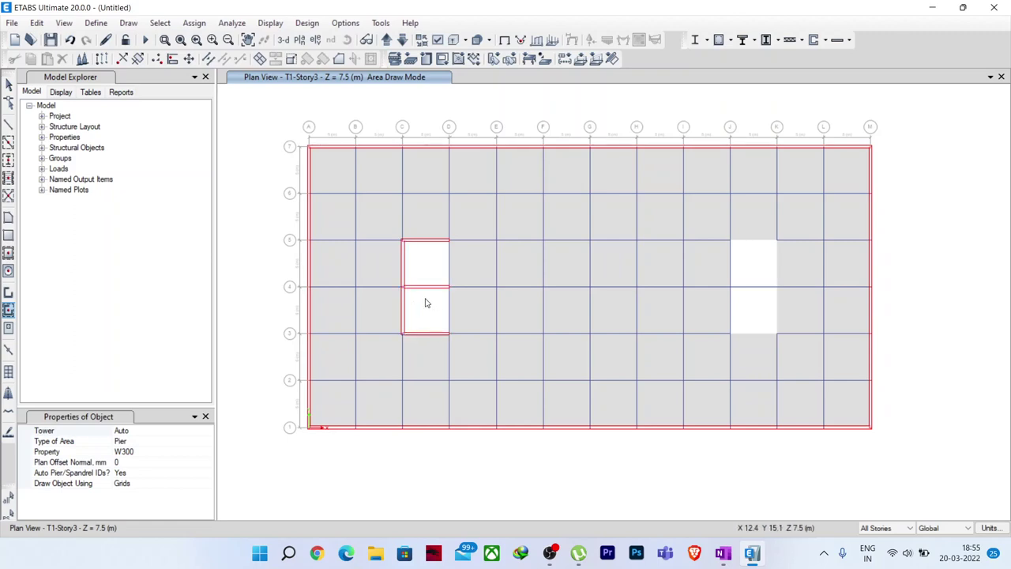
# - Wall the right J–K opening on grids 5 and K, replacing its grid-4 beam with a wall
pyautogui.click(760, 246)
pyautogui.click(774, 270)
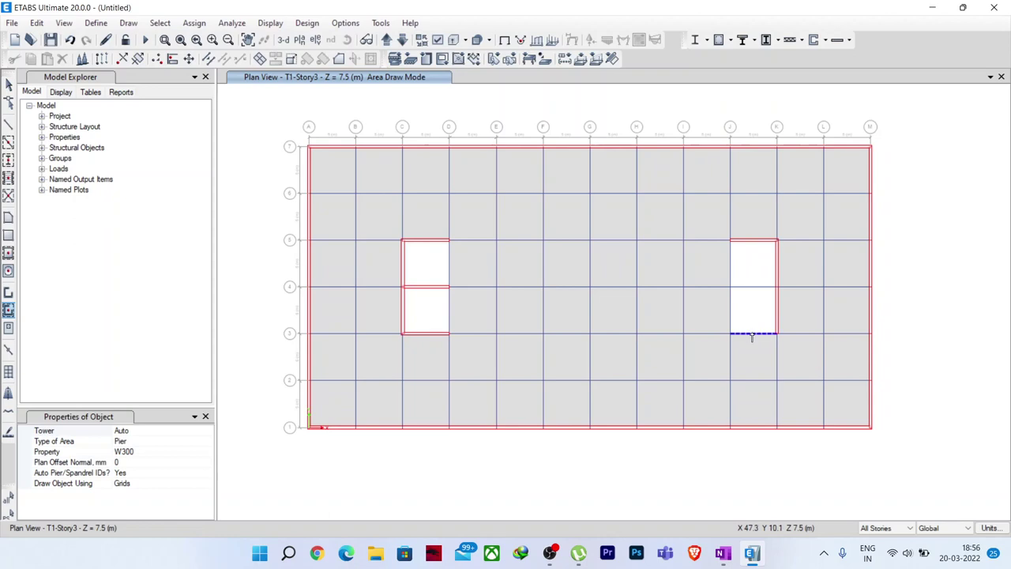
pyautogui.press('Escape')
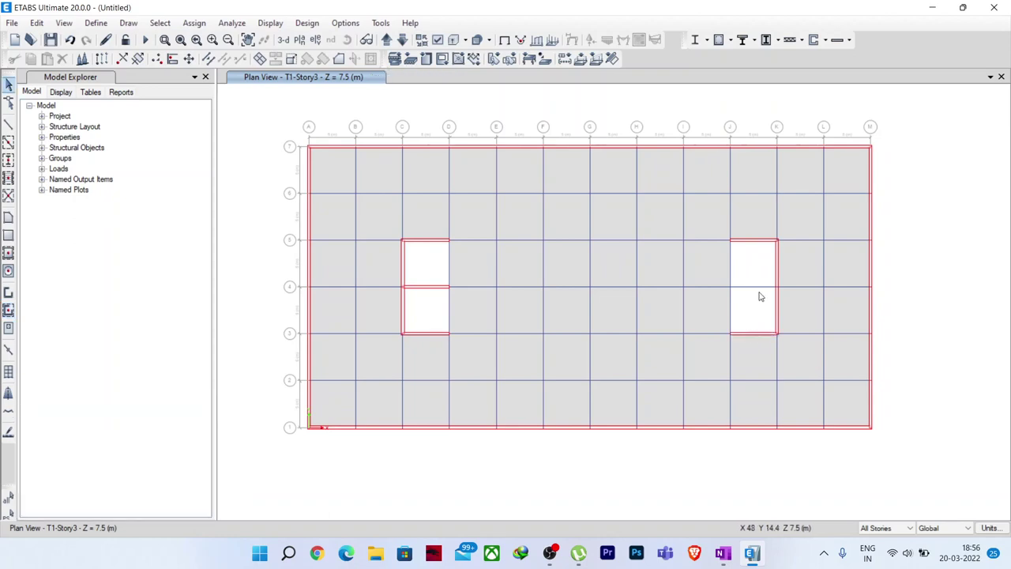
pyautogui.click(756, 289)
pyautogui.press('Delete')
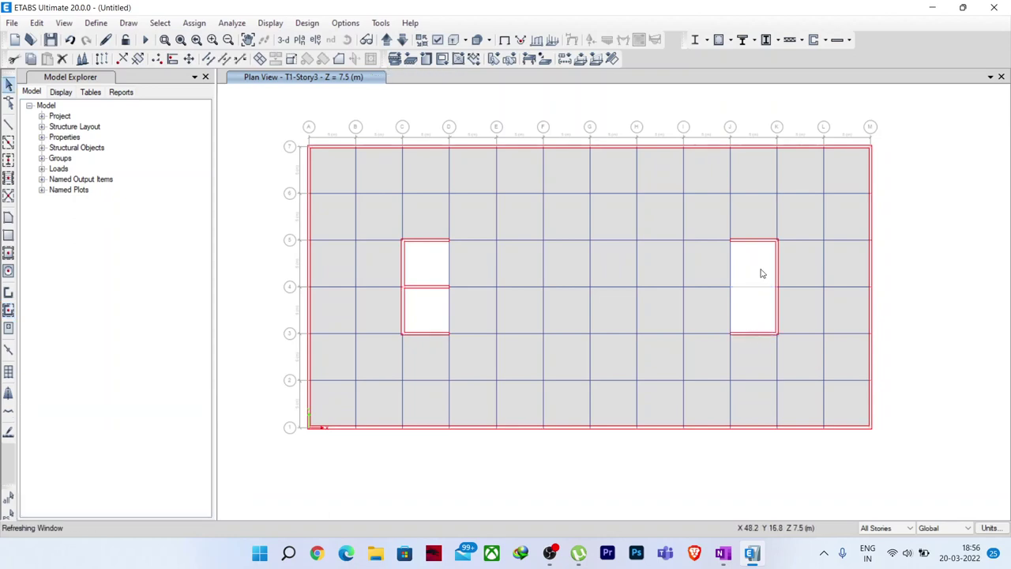
pyautogui.click(8, 311)
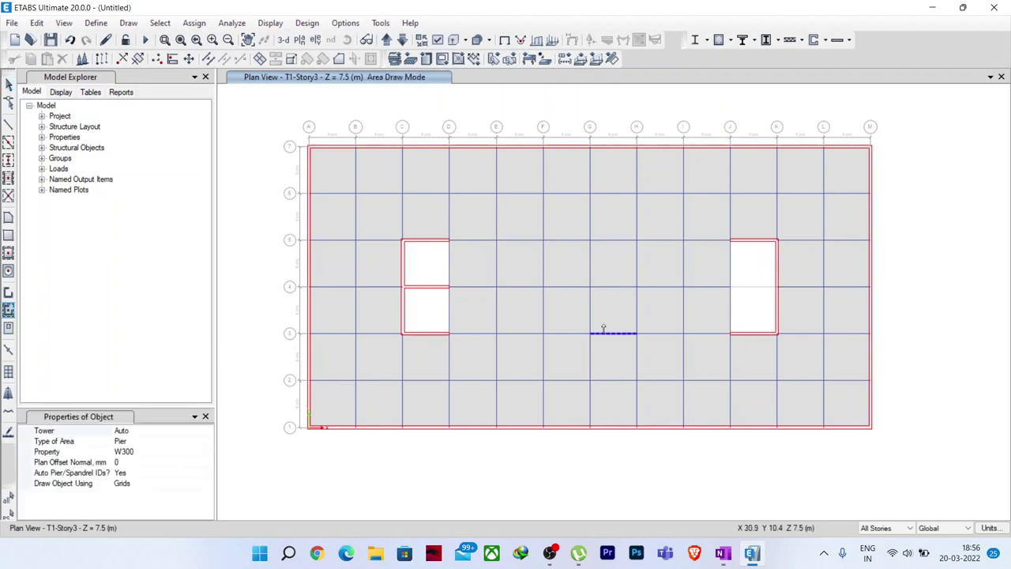
pyautogui.click(751, 286)
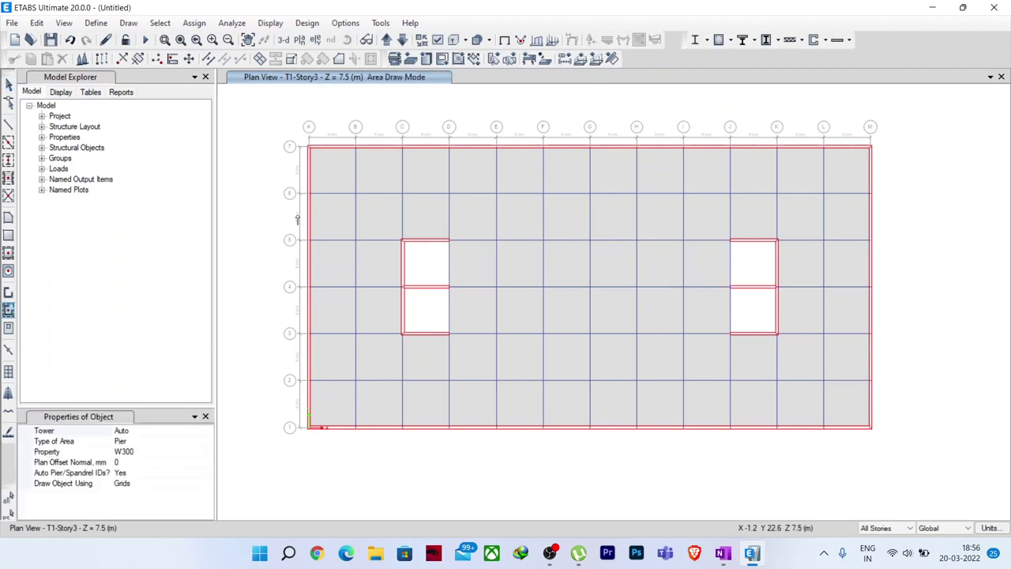
pyautogui.click(8, 84)
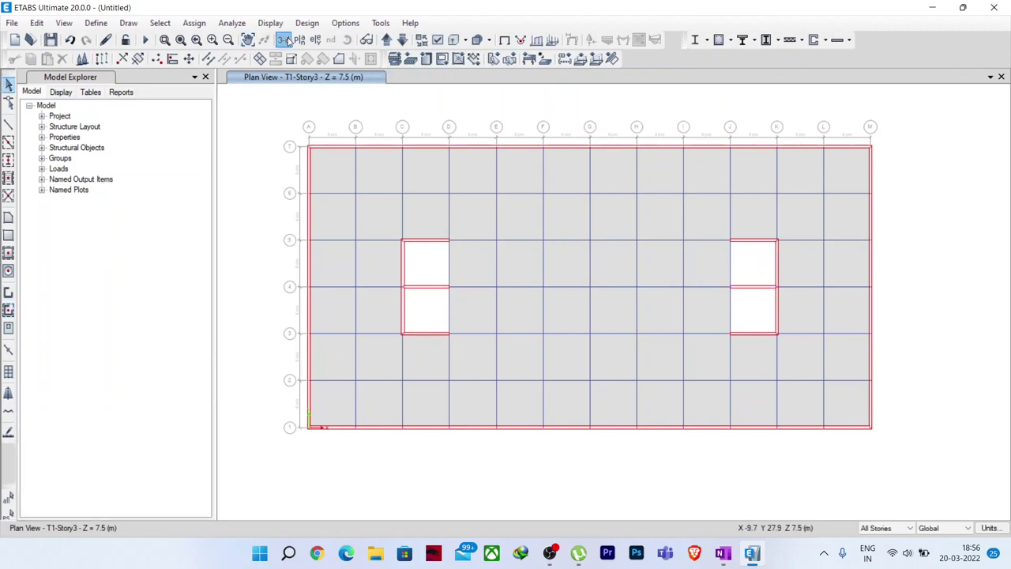
pyautogui.click(283, 40)
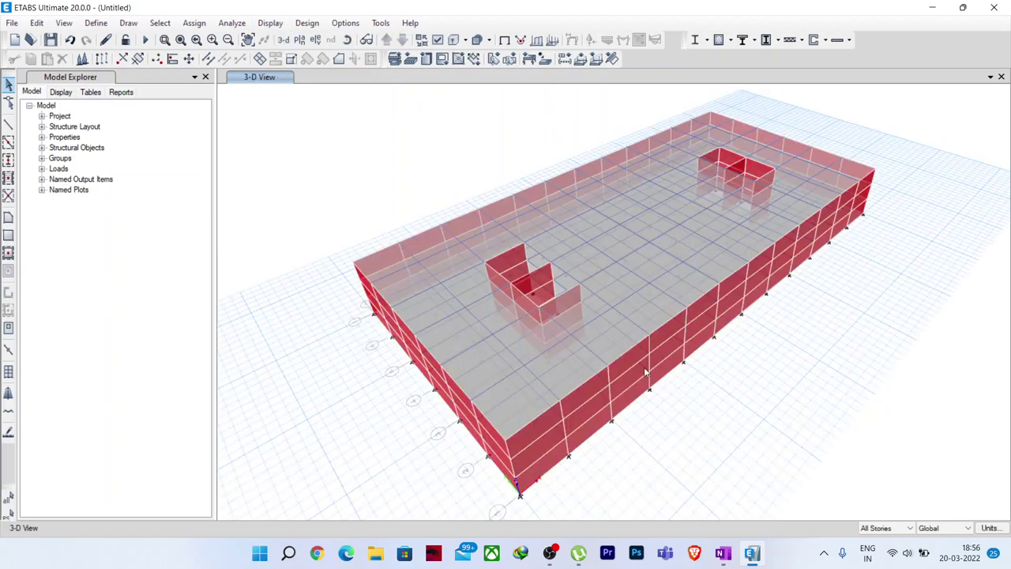
pyautogui.click(299, 39)
pyautogui.click(446, 435)
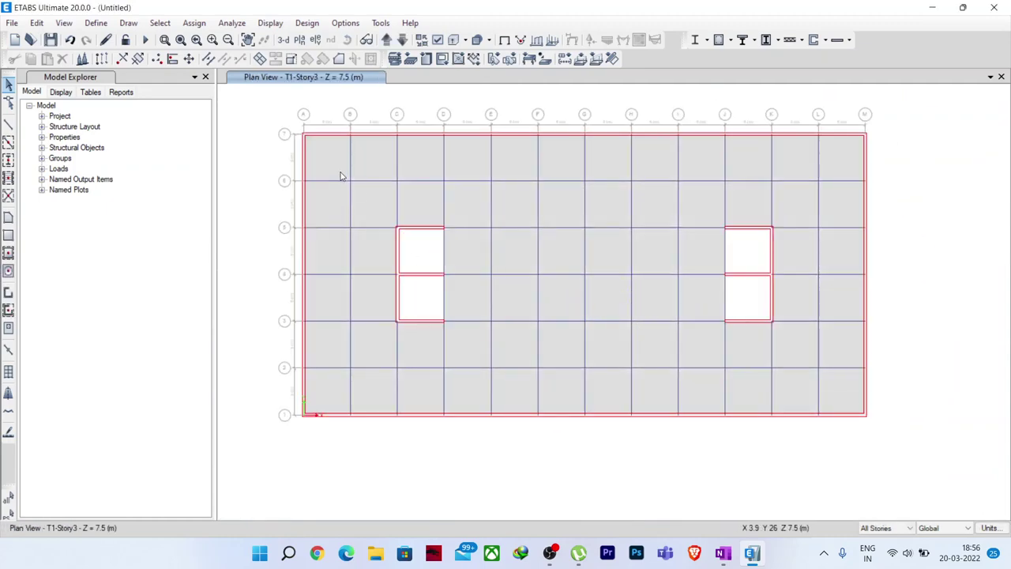
pyautogui.moveTo(340, 175); pyautogui.dragTo(366, 187)
# - Place columns around the left opening along grids 6, B, 2, E and F
pyautogui.click(8, 158)
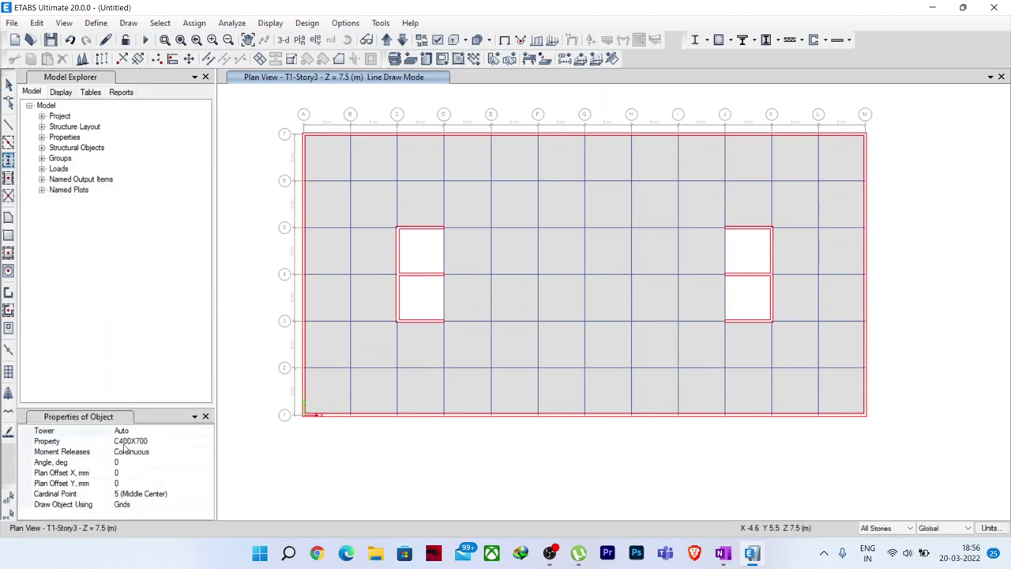
pyautogui.moveTo(337, 171); pyautogui.dragTo(551, 204)
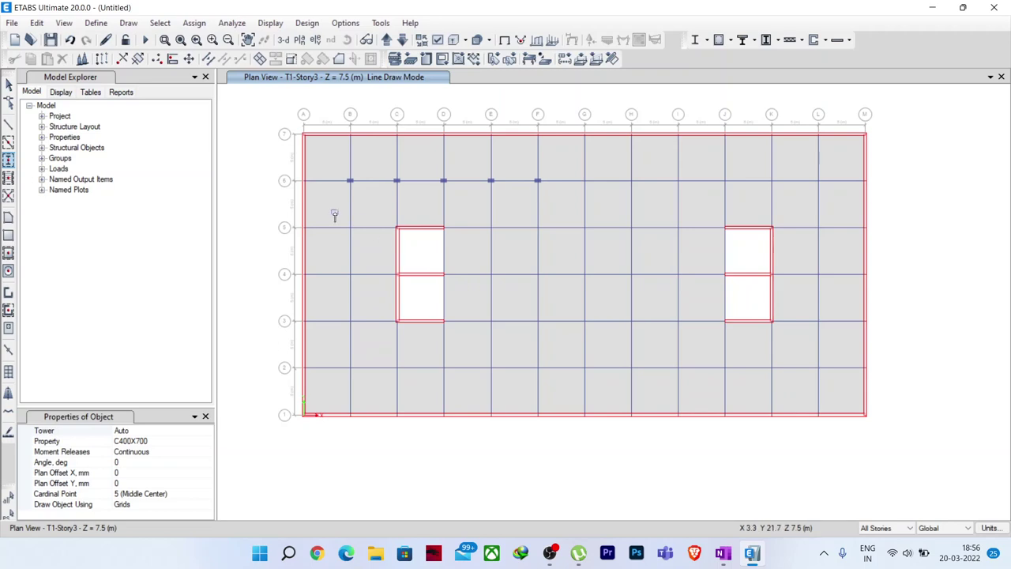
pyautogui.moveTo(334, 214); pyautogui.dragTo(385, 403)
pyautogui.moveTo(374, 349); pyautogui.dragTo(548, 388)
pyautogui.moveTo(479, 212); pyautogui.dragTo(557, 356)
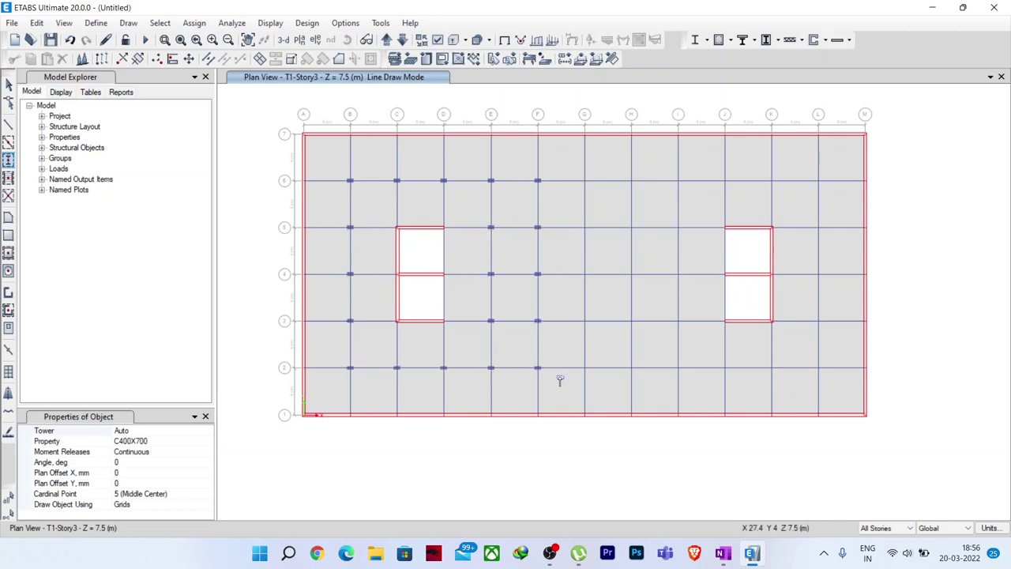
# - Place columns around the right opening along grids 6, H, I, 2 and L
pyautogui.moveTo(622, 170); pyautogui.dragTo(848, 215)
pyautogui.moveTo(621, 210); pyautogui.dragTo(704, 388)
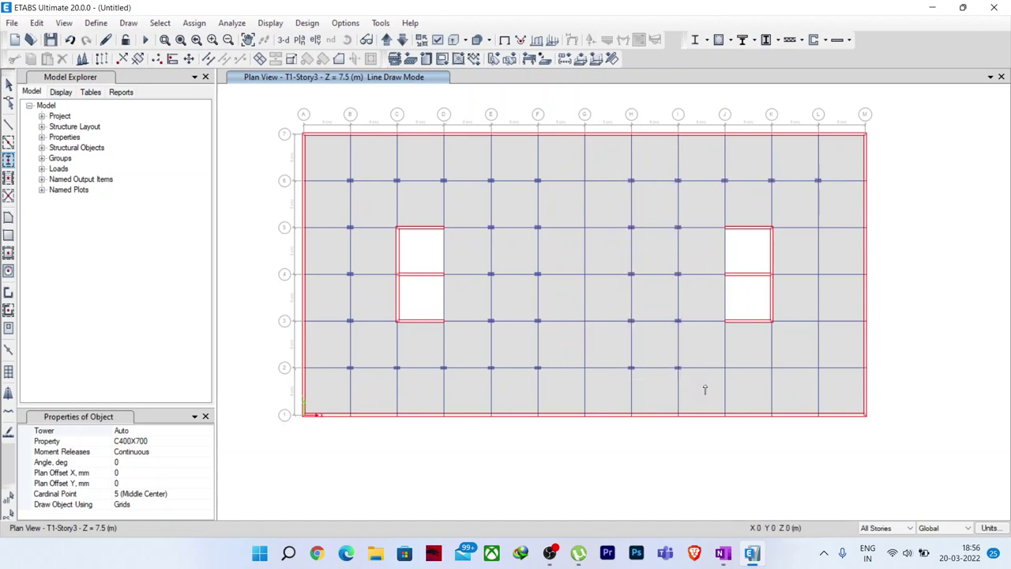
pyautogui.moveTo(710, 341); pyautogui.dragTo(840, 388)
pyautogui.moveTo(808, 214); pyautogui.dragTo(850, 373)
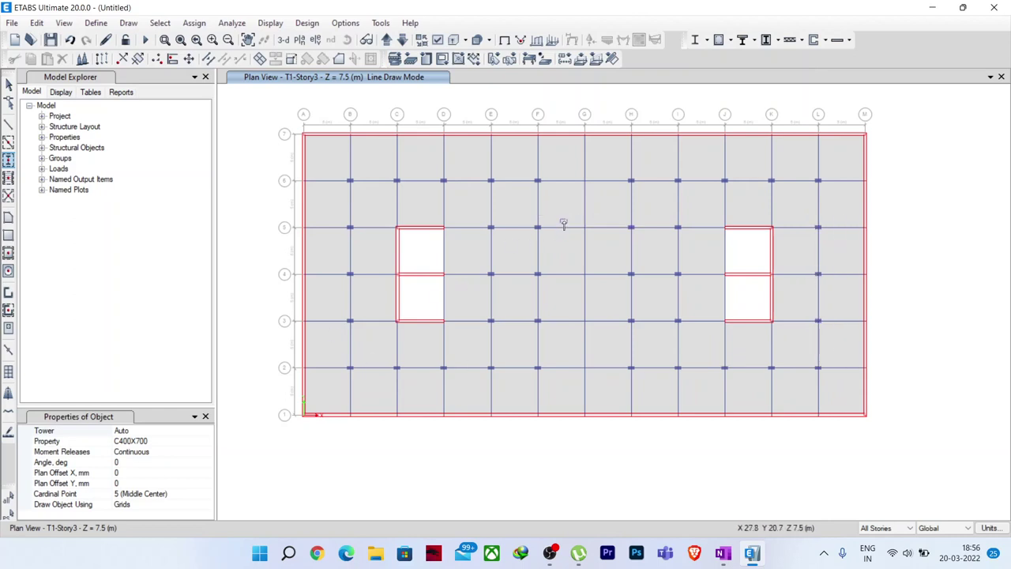
# - Switch the column property to C400X400 and limit drawing to One Story
pyautogui.click(155, 443)
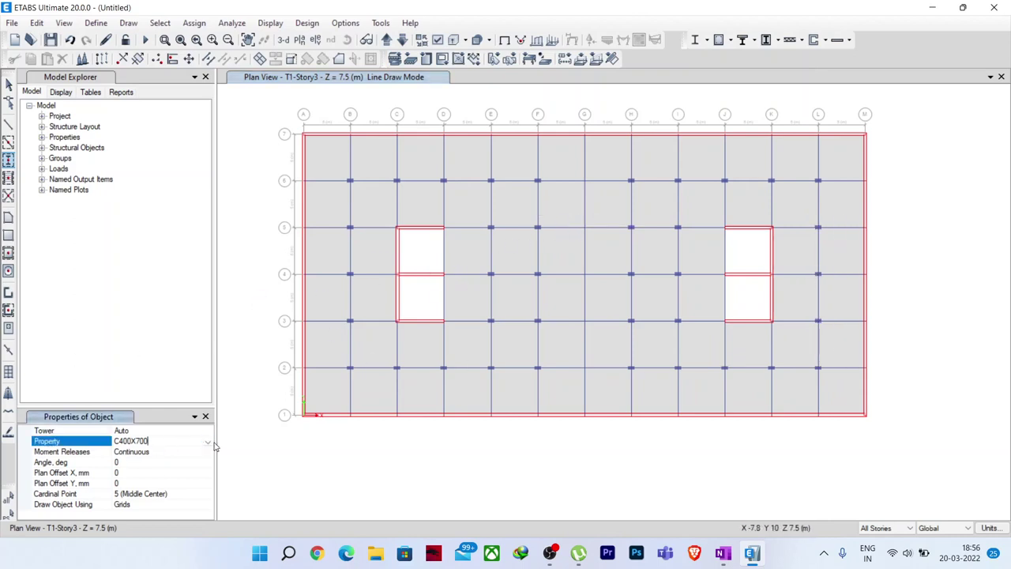
pyautogui.click(207, 442)
pyautogui.click(154, 470)
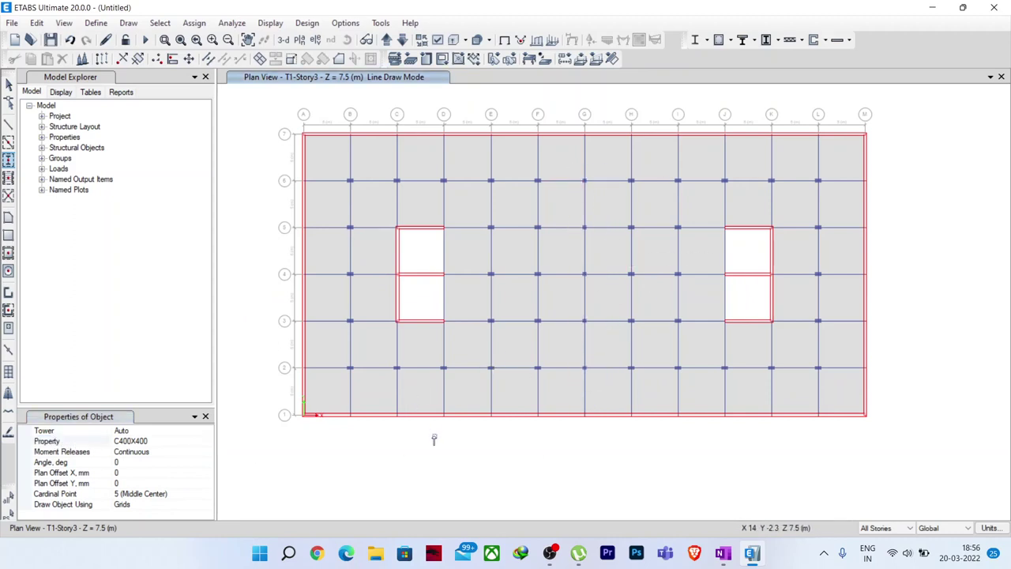
pyautogui.click(886, 526)
pyautogui.click(875, 539)
# - Display the T1-Base plan view
pyautogui.press('Escape')
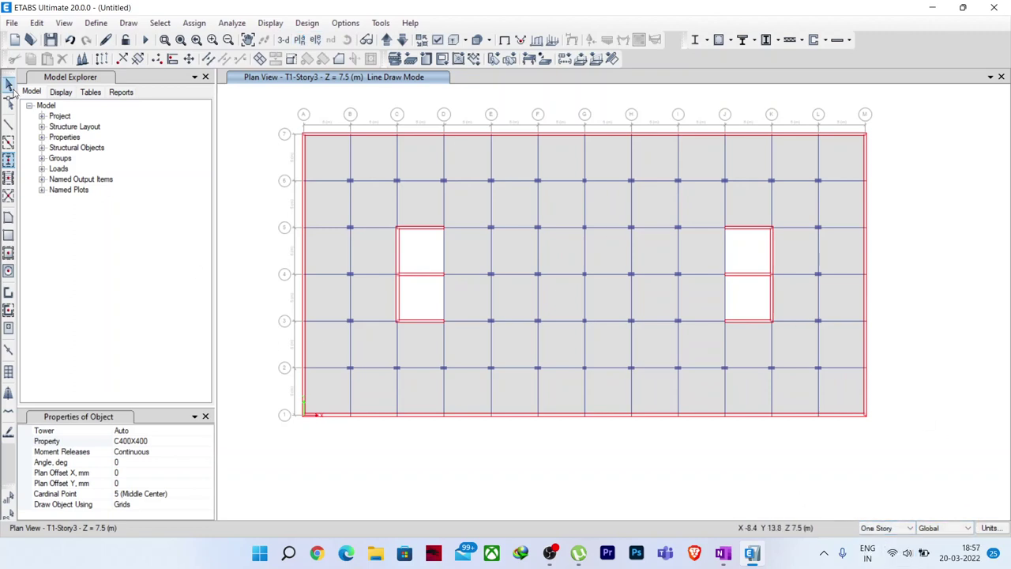
pyautogui.click(298, 39)
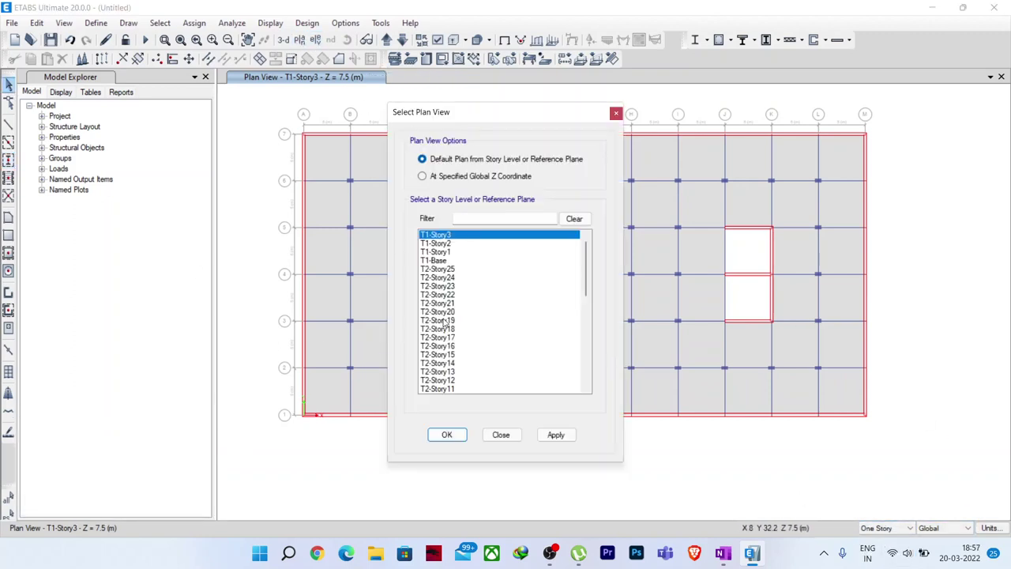
pyautogui.click(441, 262)
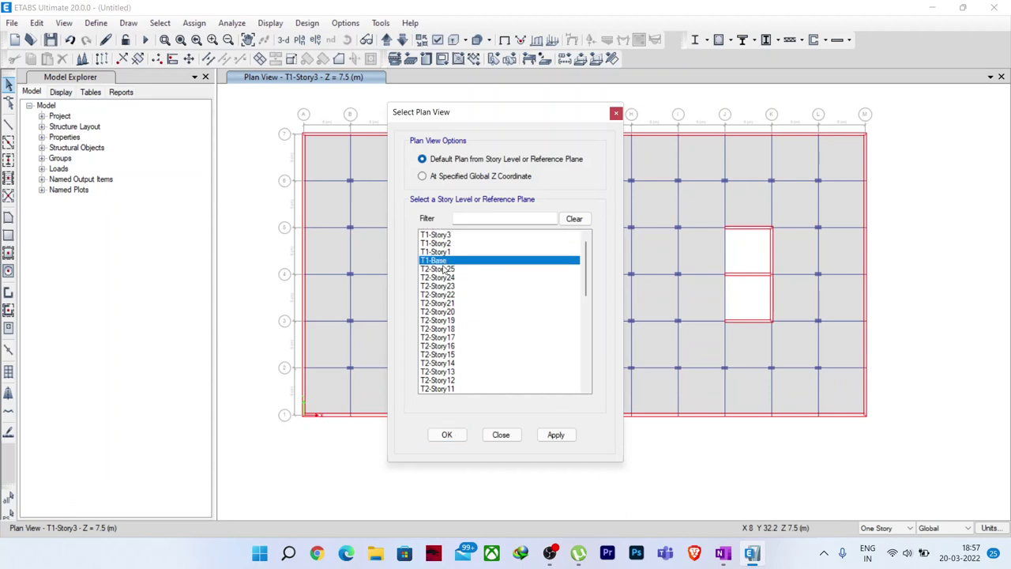
pyautogui.click(447, 434)
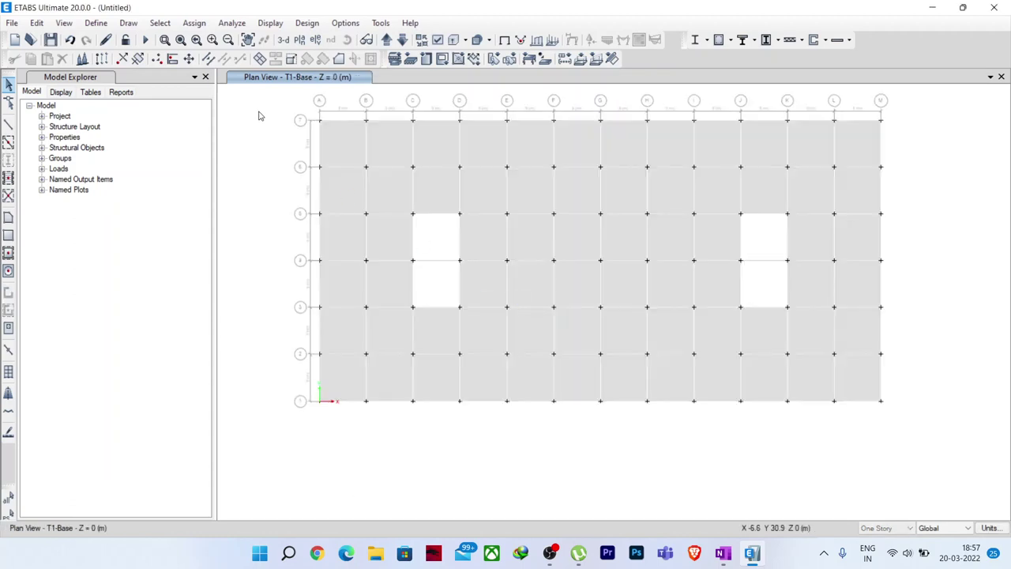
# - Delete all slab panels on T1-Base and show the model in 3-D
pyautogui.moveTo(351, 169); pyautogui.dragTo(918, 473)
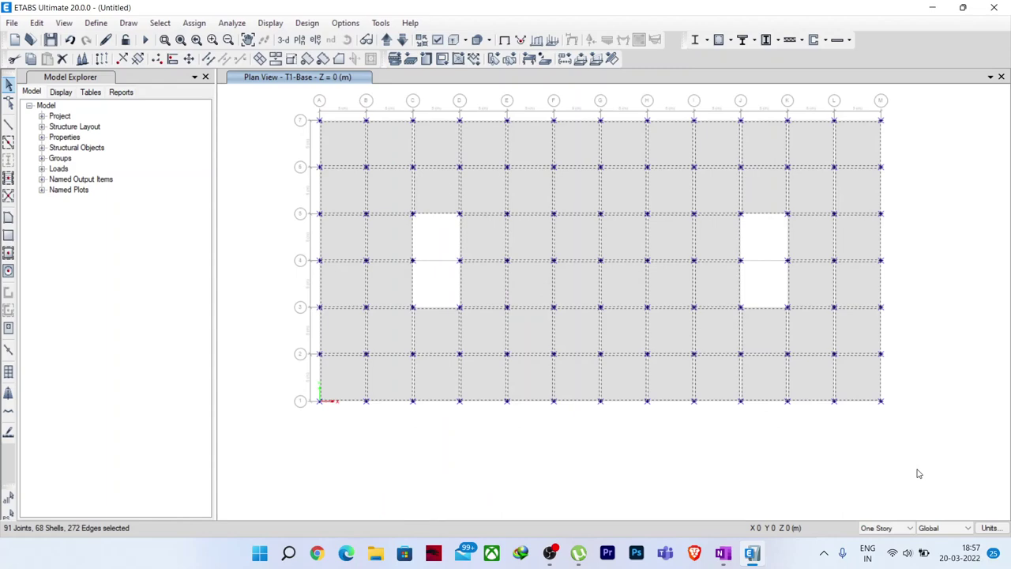
pyautogui.press('Delete')
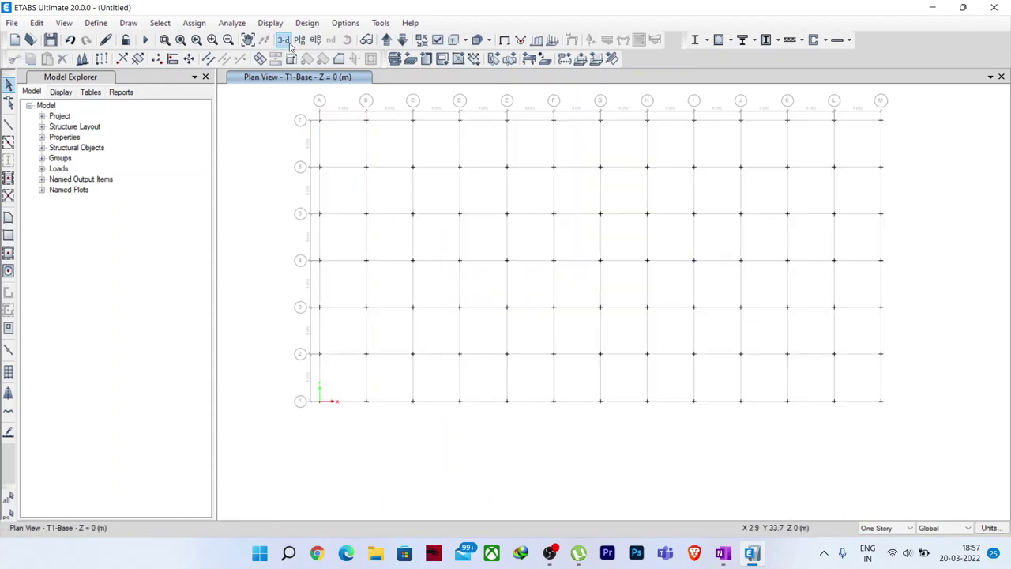
pyautogui.click(284, 41)
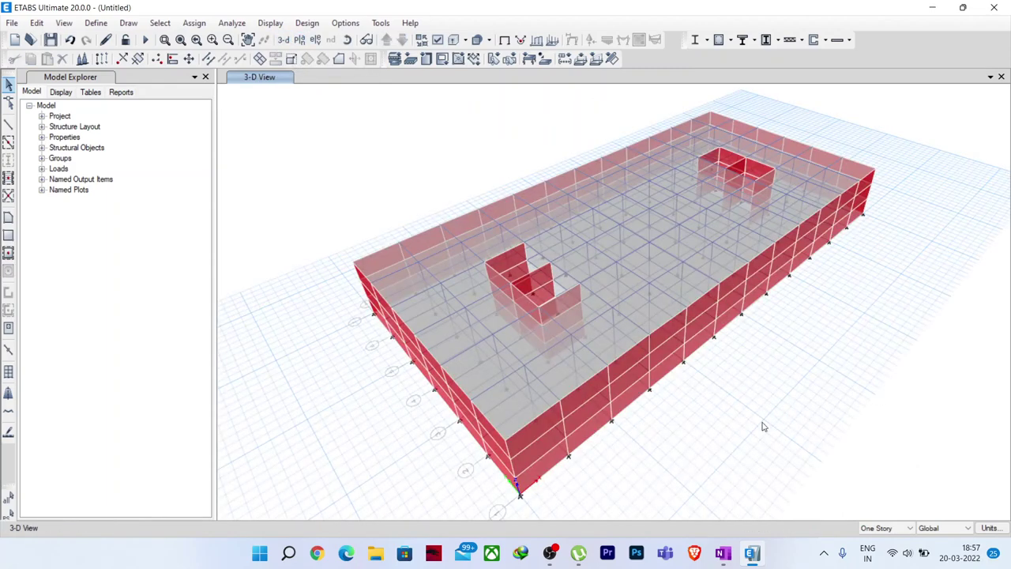
# - Orbit the 3-D podium to inspect it from below and above, then open the View menu
pyautogui.keyDown('shift'); pyautogui.moveTo(762, 427); pyautogui.dragTo(710, 408, button='middle'); pyautogui.keyUp('shift')
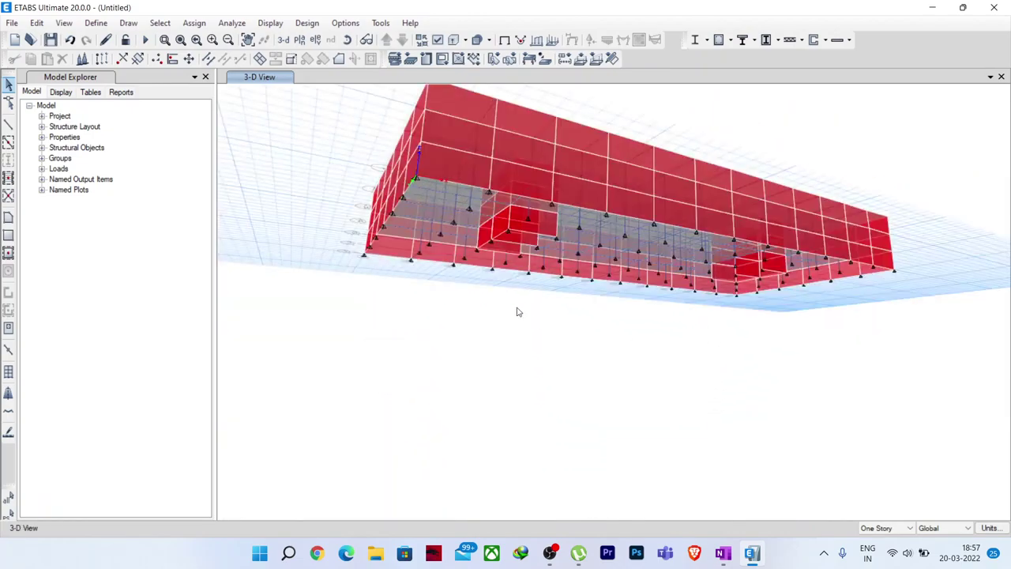
pyautogui.keyDown('shift'); pyautogui.moveTo(623, 313); pyautogui.dragTo(609, 406, button='middle'); pyautogui.keyUp('shift')
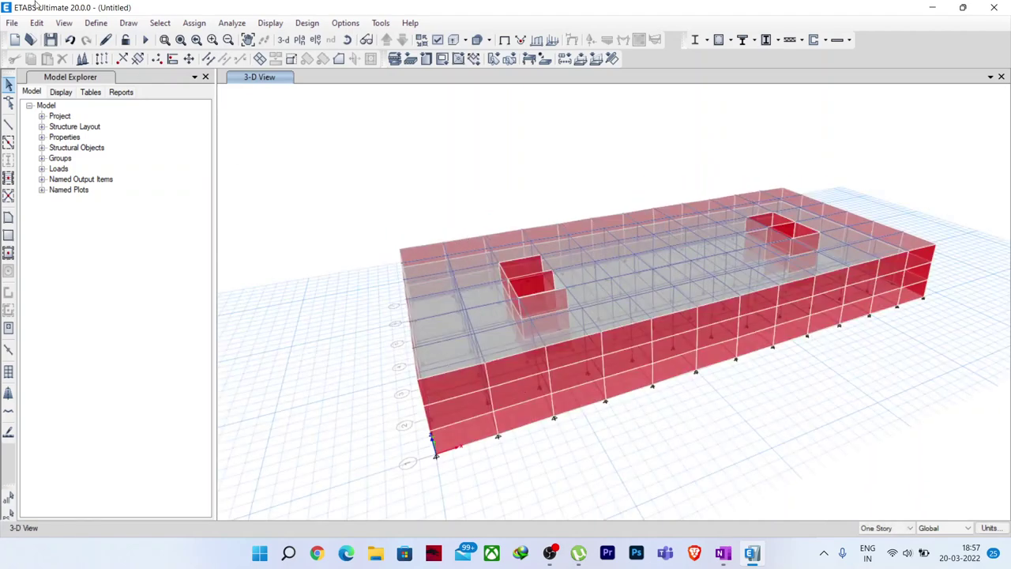
pyautogui.click(55, 25)
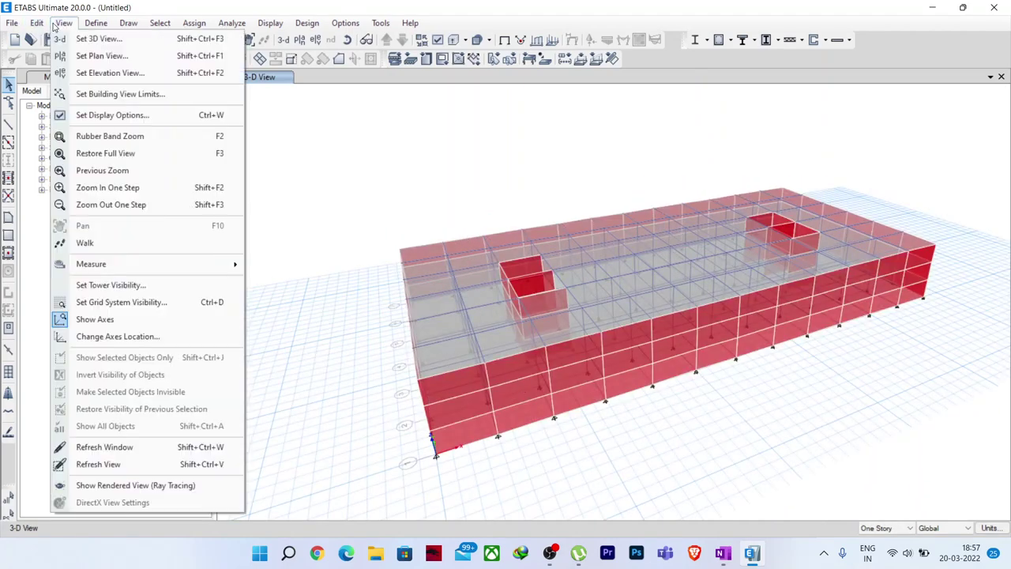
# - Hide tower T1 and show only tower T2, applied to all windows
pyautogui.click(112, 289)
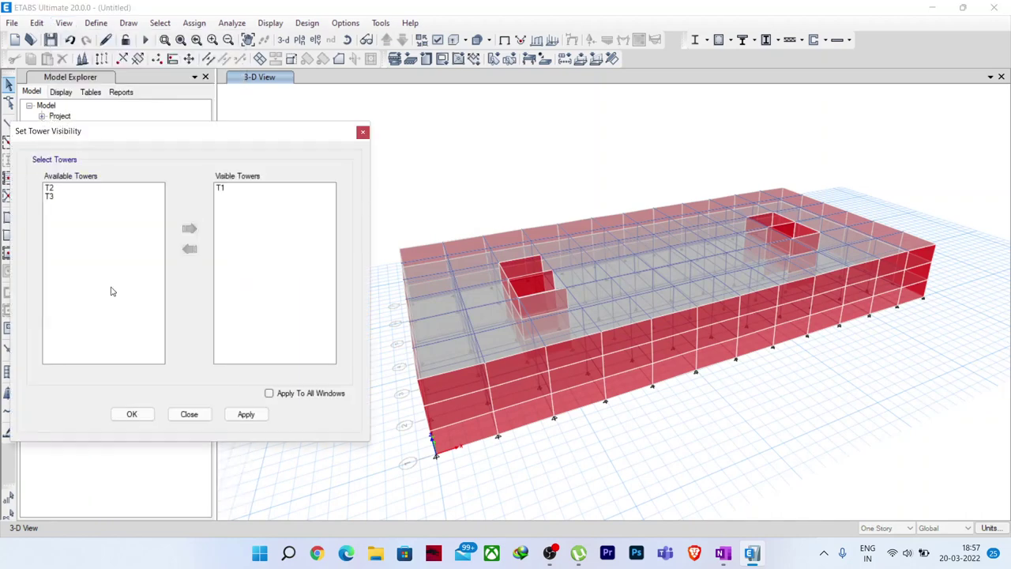
pyautogui.click(221, 188)
pyautogui.click(189, 249)
pyautogui.click(50, 188)
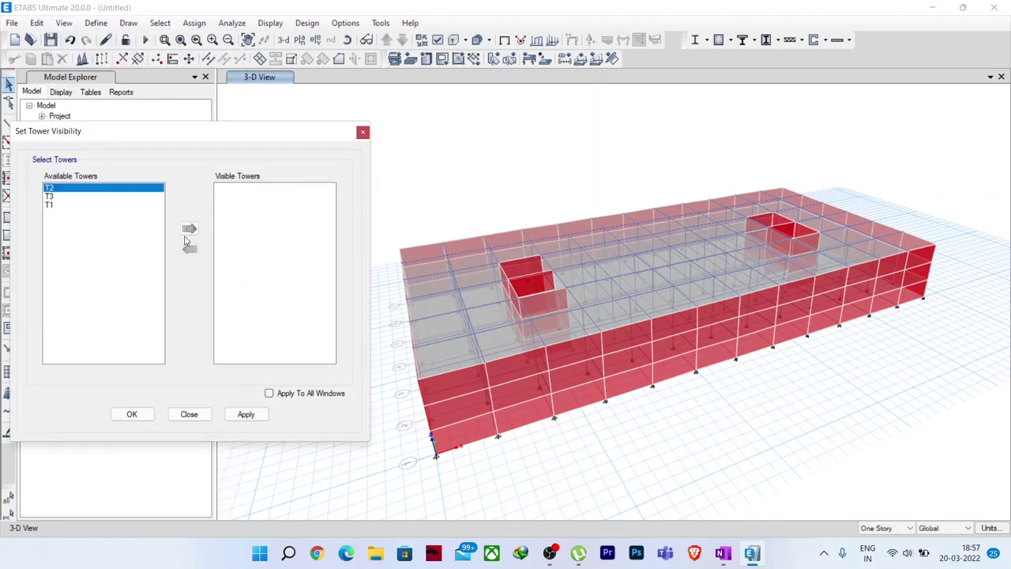
pyautogui.click(189, 228)
pyautogui.click(270, 394)
pyautogui.click(244, 413)
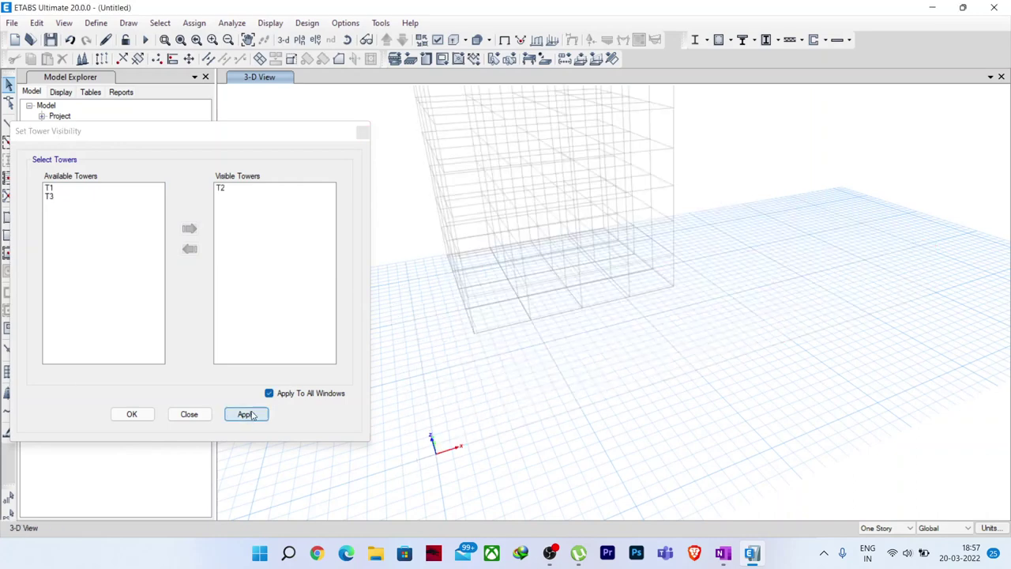
pyautogui.click(193, 413)
# - Display the T2-Story1 plan view at Z = 11.1 m
pyautogui.click(299, 39)
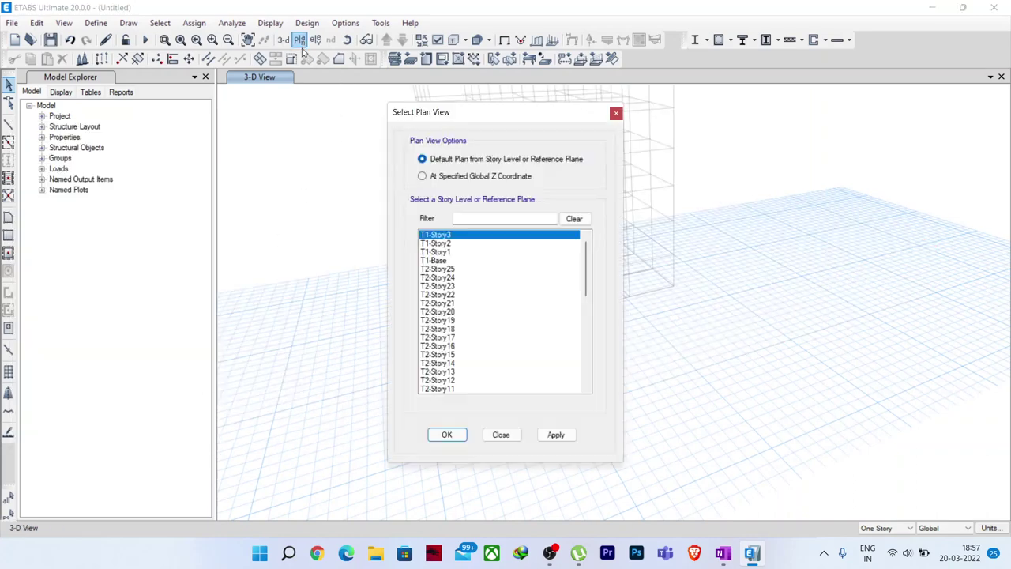
pyautogui.scroll(-3, 457, 289)
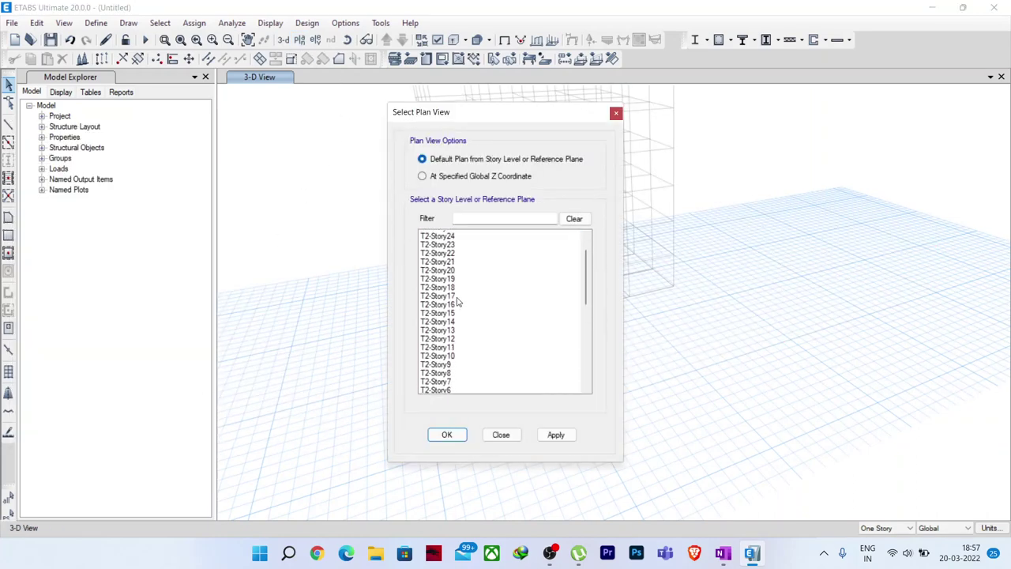
pyautogui.scroll(-2, 456, 301)
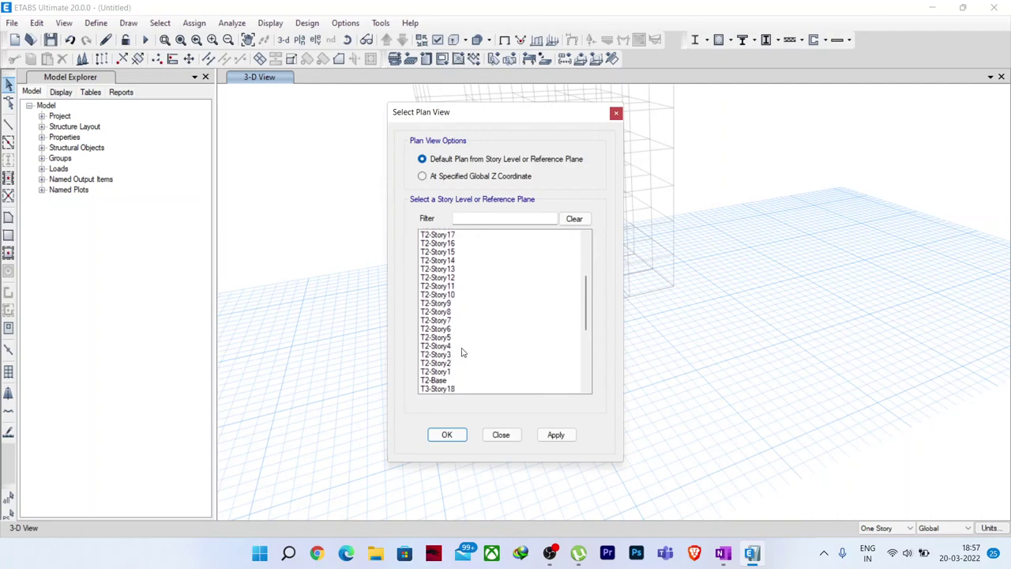
pyautogui.click(447, 372)
pyautogui.click(447, 434)
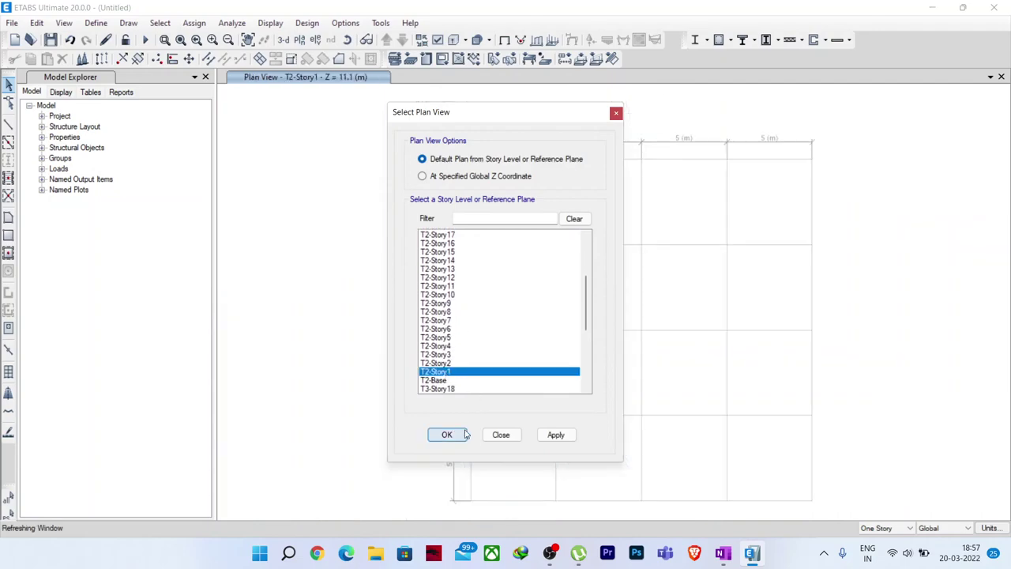
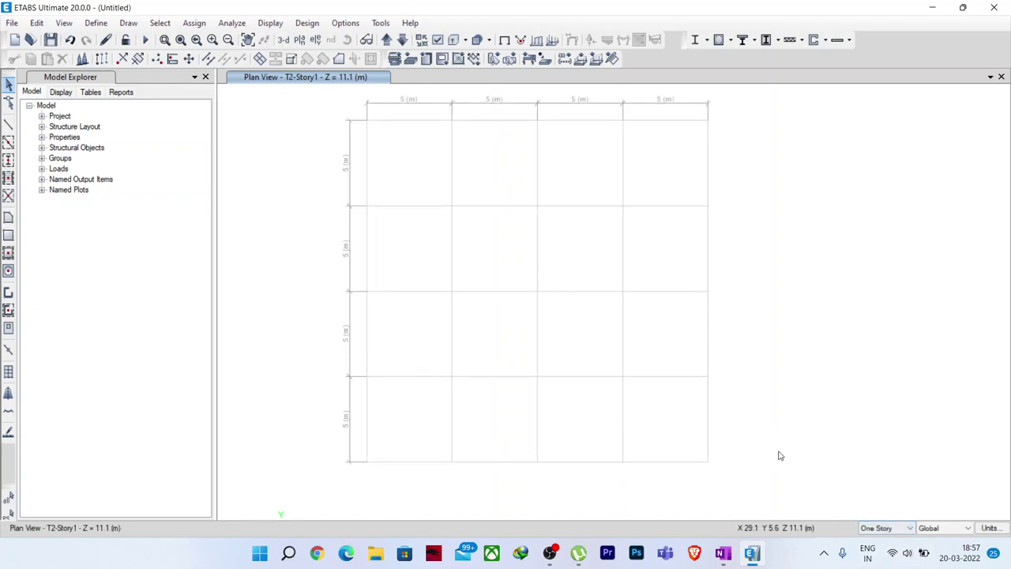
# - Fill every T2-Story1 grid bay with S150 slabs and draw B200X600 beams on all grid lines
pyautogui.click(8, 253)
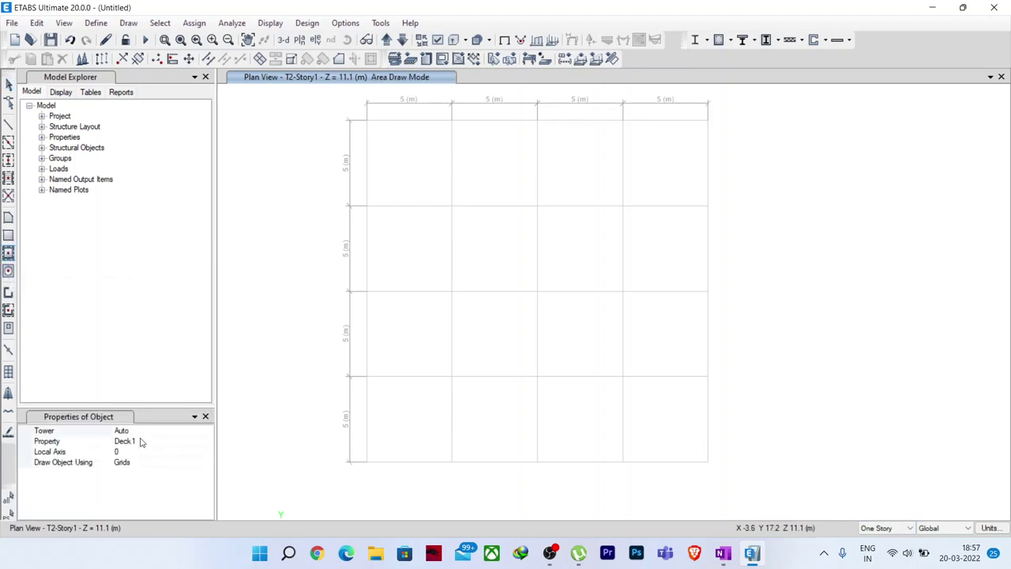
pyautogui.click(209, 442)
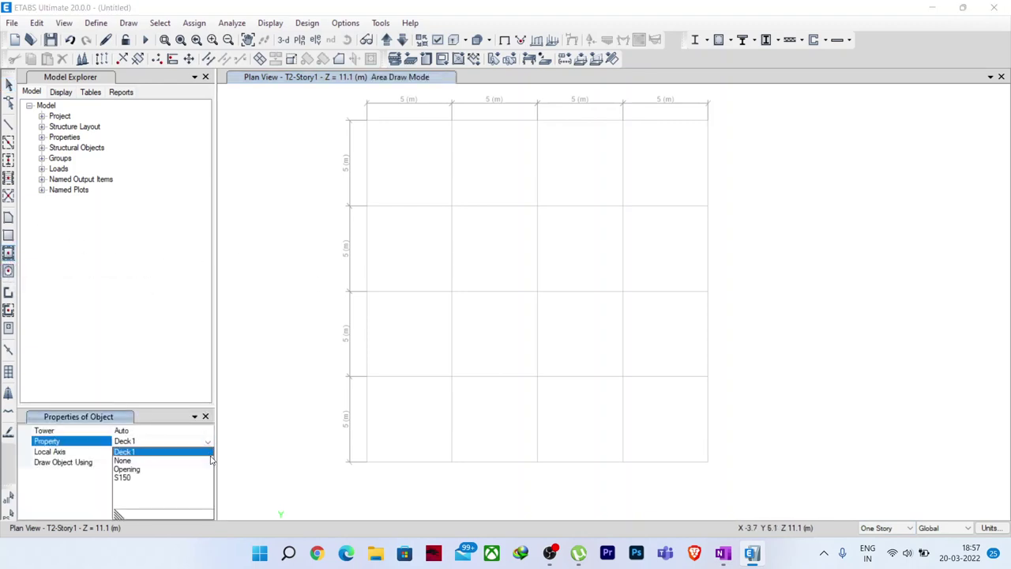
pyautogui.click(125, 478)
pyautogui.moveTo(336, 102); pyautogui.dragTo(723, 473)
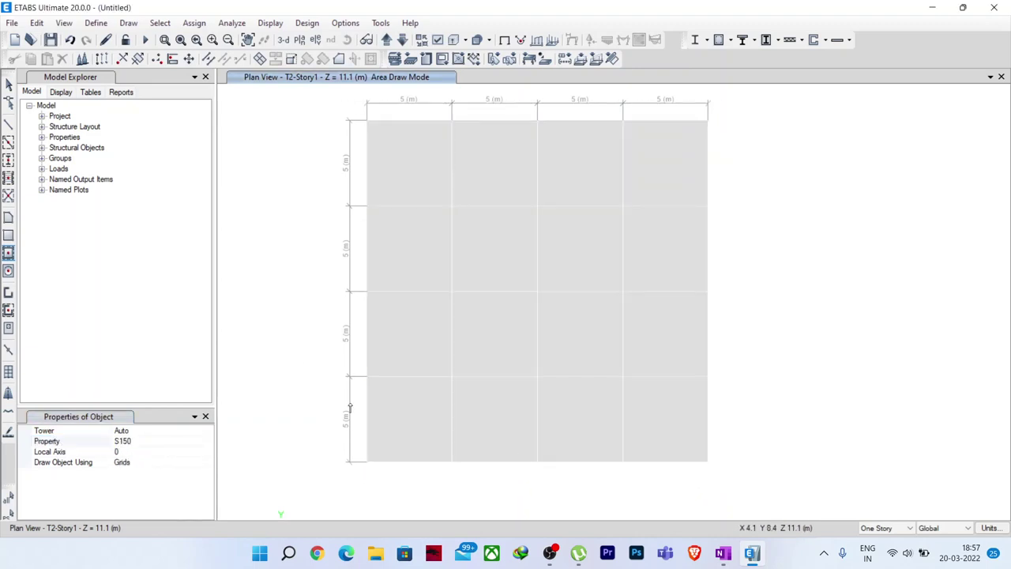
pyautogui.click(8, 143)
pyautogui.moveTo(338, 104)
pyautogui.mouseDown()
pyautogui.moveTo(362, 137)
pyautogui.moveTo(737, 476)
pyautogui.mouseUp()
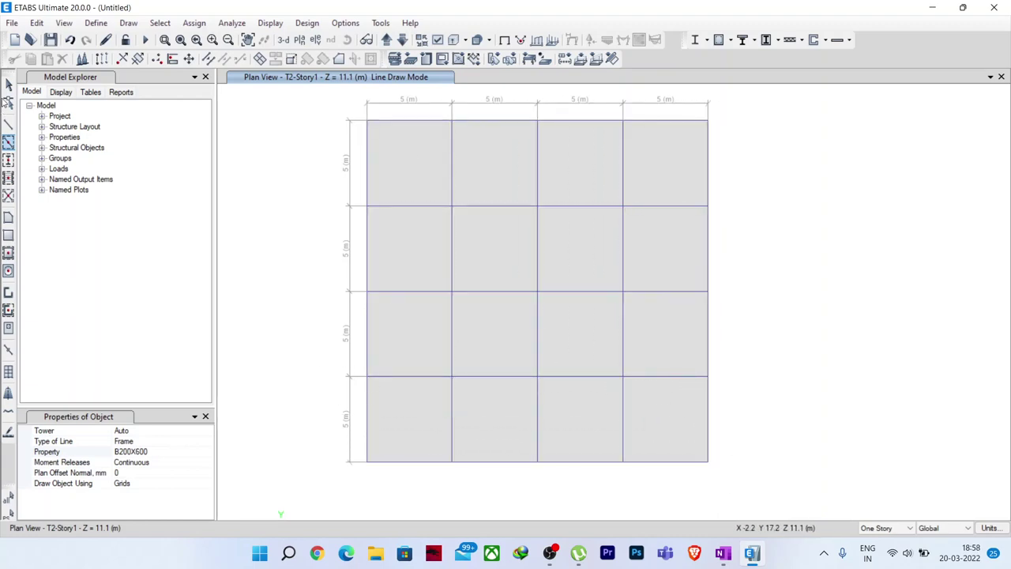
# - Delete the two middle 5 m slab bays and their beams, leaving a 5 × 10 m core opening
pyautogui.click(8, 84)
pyautogui.click(471, 258)
pyautogui.click(480, 321)
pyautogui.click(453, 329)
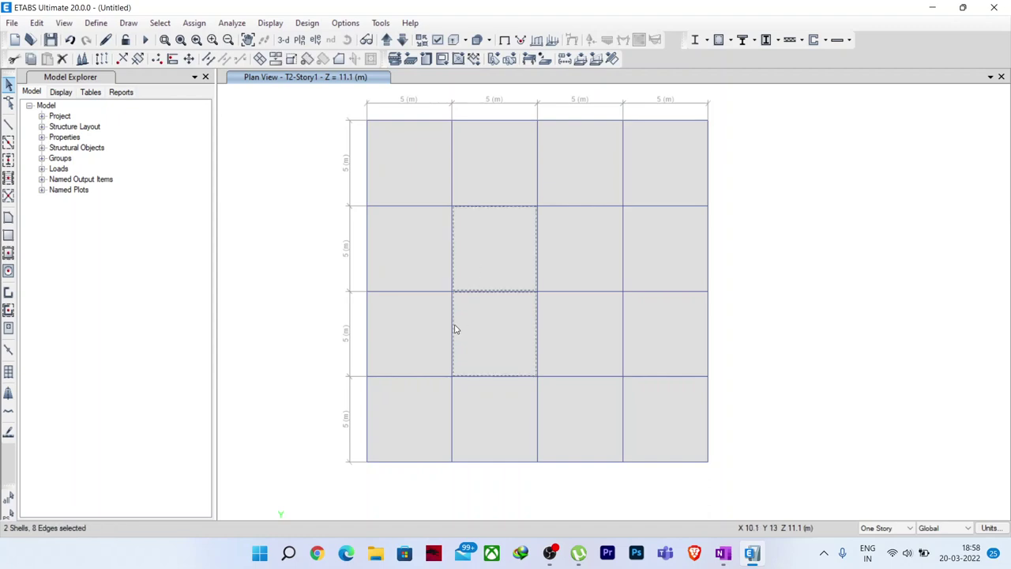
pyautogui.click(477, 207)
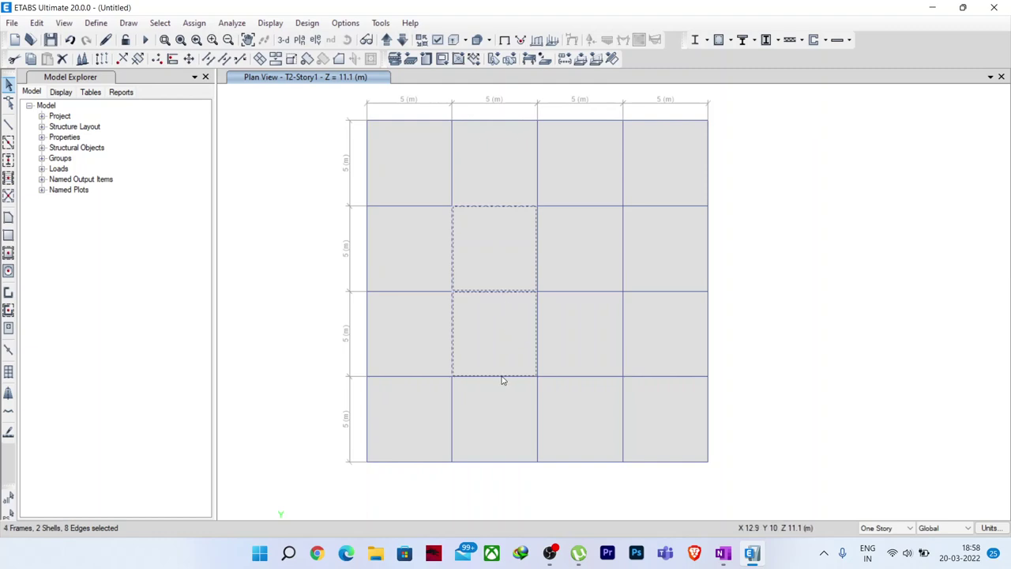
pyautogui.press('Delete')
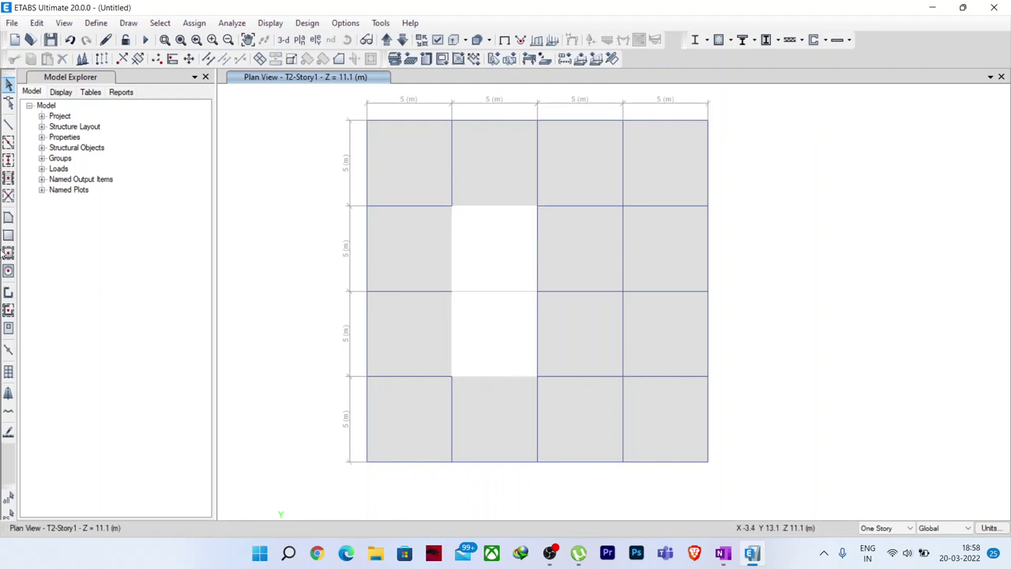
pyautogui.click(8, 309)
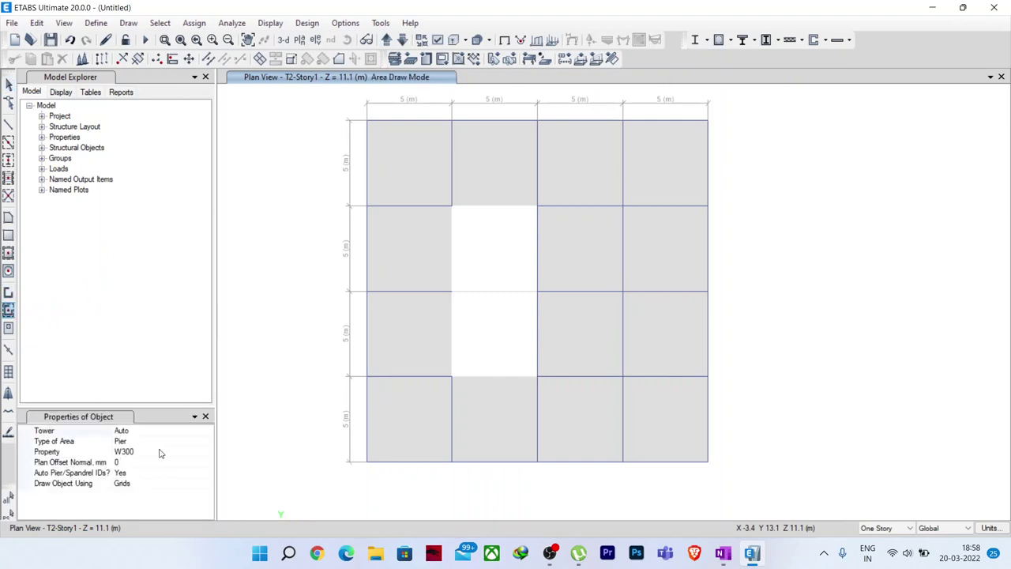
# - Draw W300 walls along the core opening's top, left, middle and bottom edges
pyautogui.click(487, 207)
pyautogui.click(454, 245)
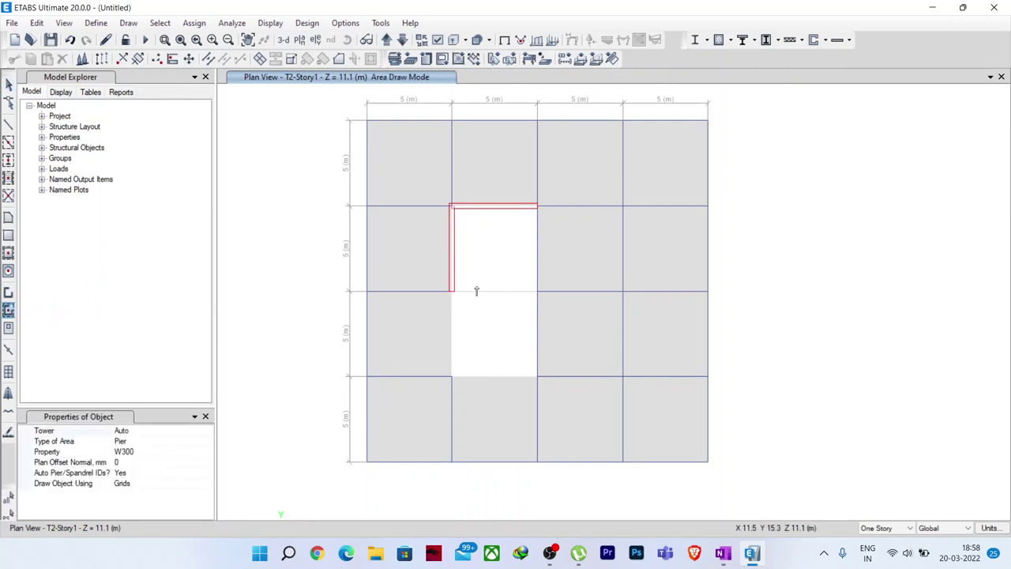
pyautogui.click(476, 290)
pyautogui.click(452, 320)
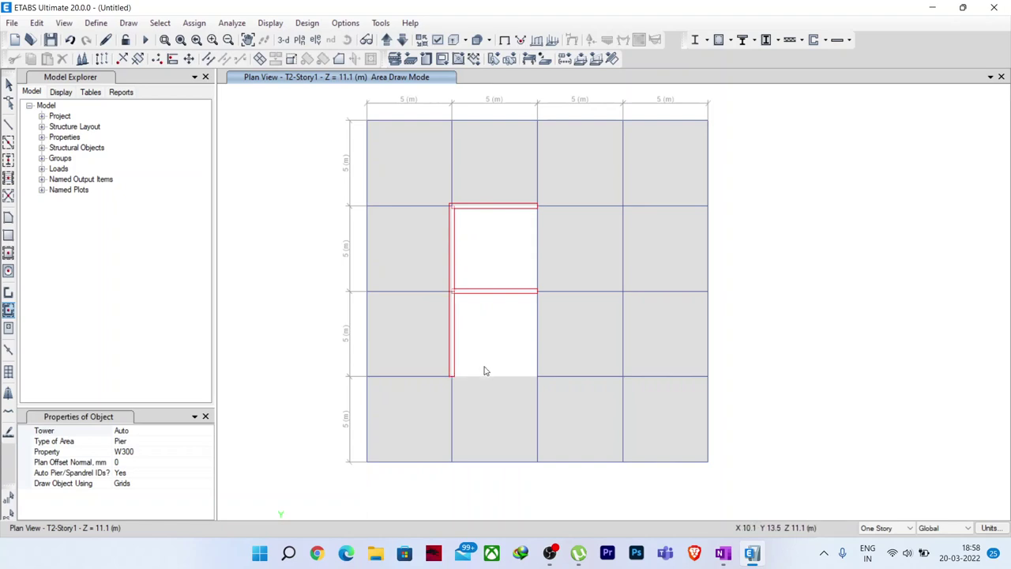
pyautogui.click(481, 377)
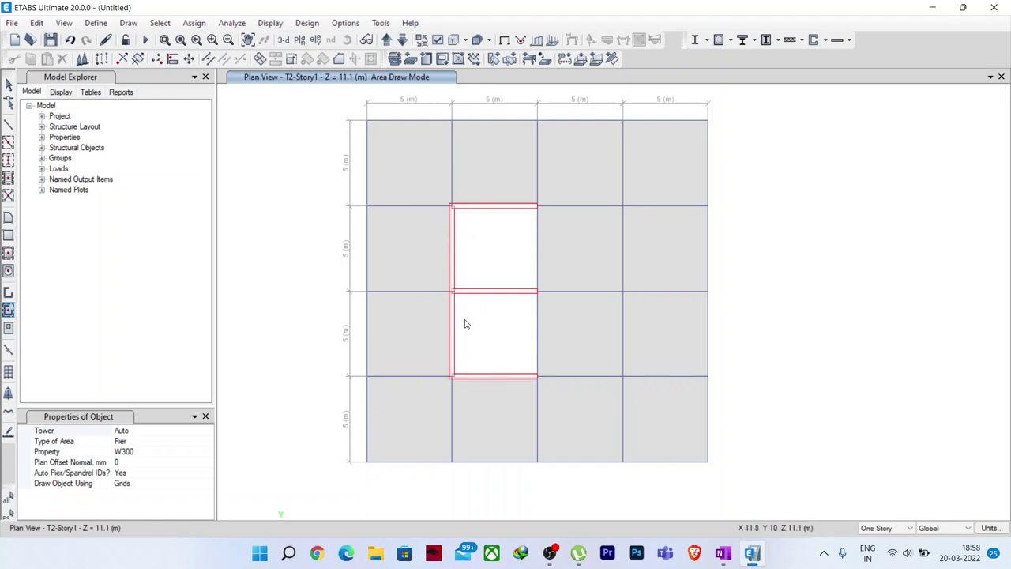
pyautogui.click(10, 84)
# - Place C400X700 columns at every grid intersection on T2-Story1
pyautogui.click(7, 160)
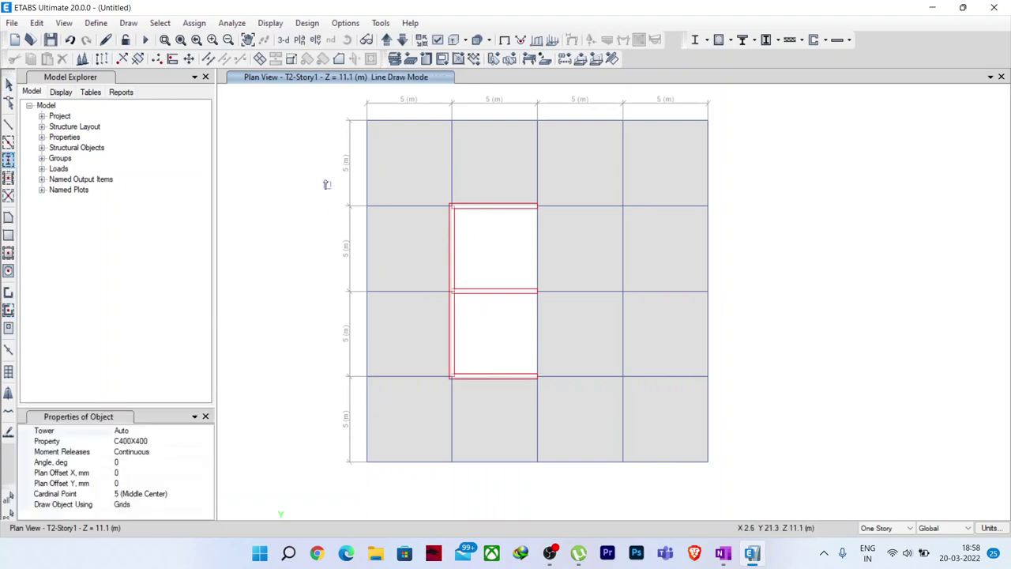
pyautogui.moveTo(348, 108)
pyautogui.mouseDown()
pyautogui.moveTo(777, 136)
pyautogui.moveTo(395, 131)
pyautogui.moveTo(260, 141)
pyautogui.mouseUp()
pyautogui.click(192, 443)
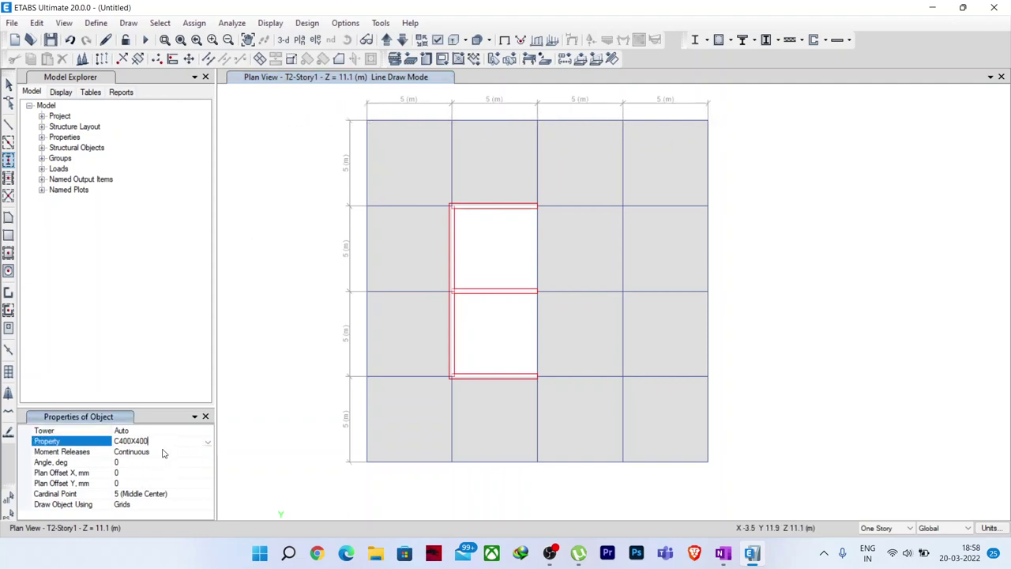
pyautogui.click(208, 441)
pyautogui.click(158, 473)
pyautogui.moveTo(472, 136); pyautogui.dragTo(745, 150)
pyautogui.moveTo(686, 159)
pyautogui.mouseDown()
pyautogui.moveTo(750, 420)
pyautogui.moveTo(746, 495)
pyautogui.mouseUp()
pyautogui.moveTo(660, 502); pyautogui.dragTo(579, 164)
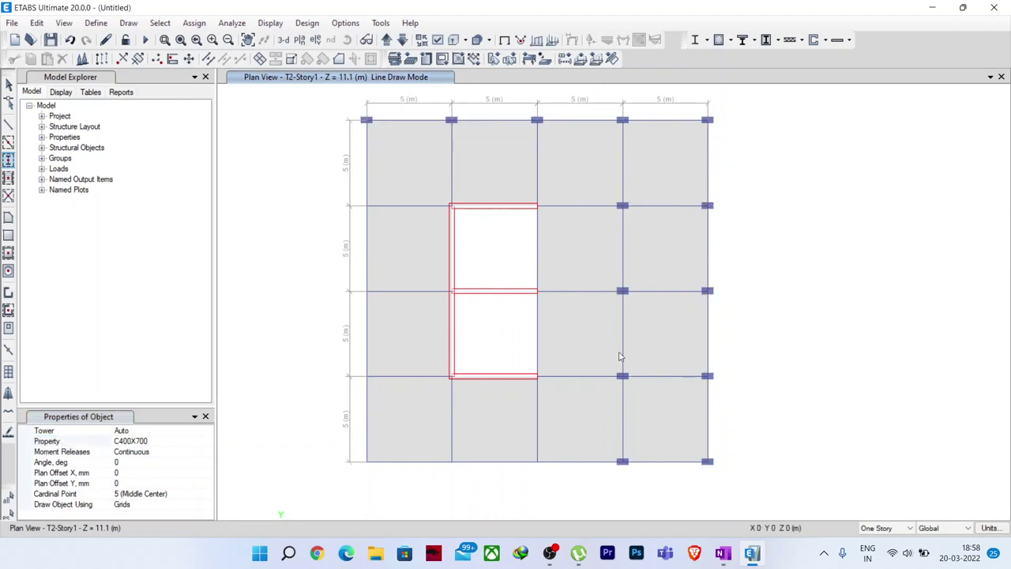
pyautogui.moveTo(576, 492); pyautogui.dragTo(241, 406)
pyautogui.moveTo(352, 405); pyautogui.dragTo(388, 189)
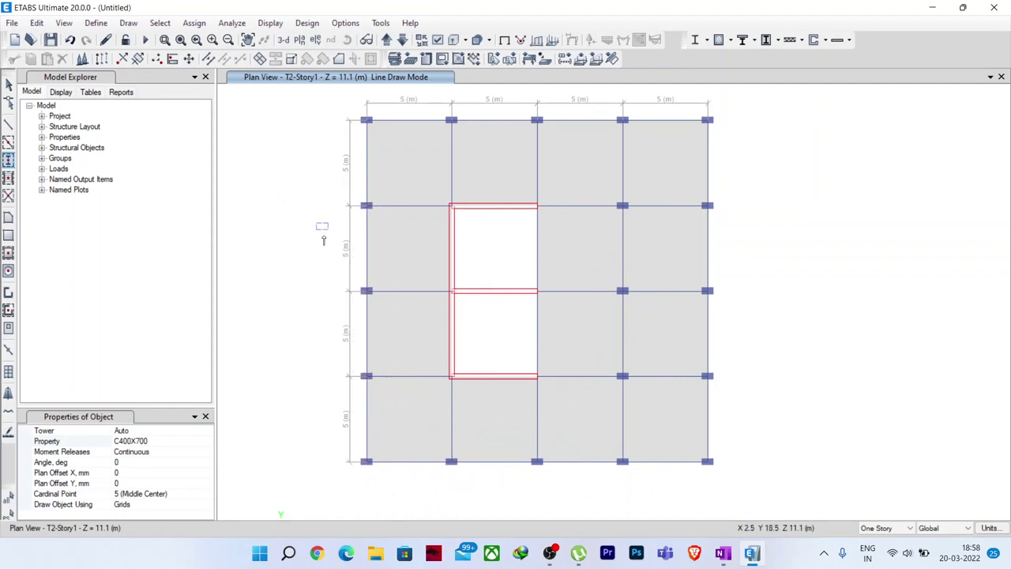
# - Show the model in 3-D and window-select all objects on the drawn T2 floor
pyautogui.click(282, 40)
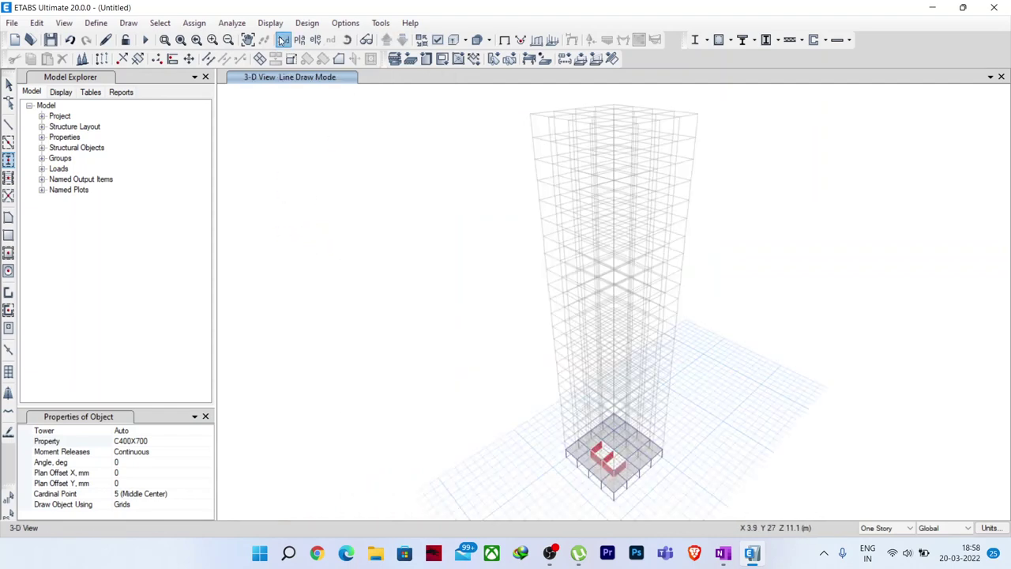
pyautogui.keyDown('shift'); pyautogui.moveTo(710, 443); pyautogui.dragTo(646, 392, button='middle'); pyautogui.keyUp('shift')
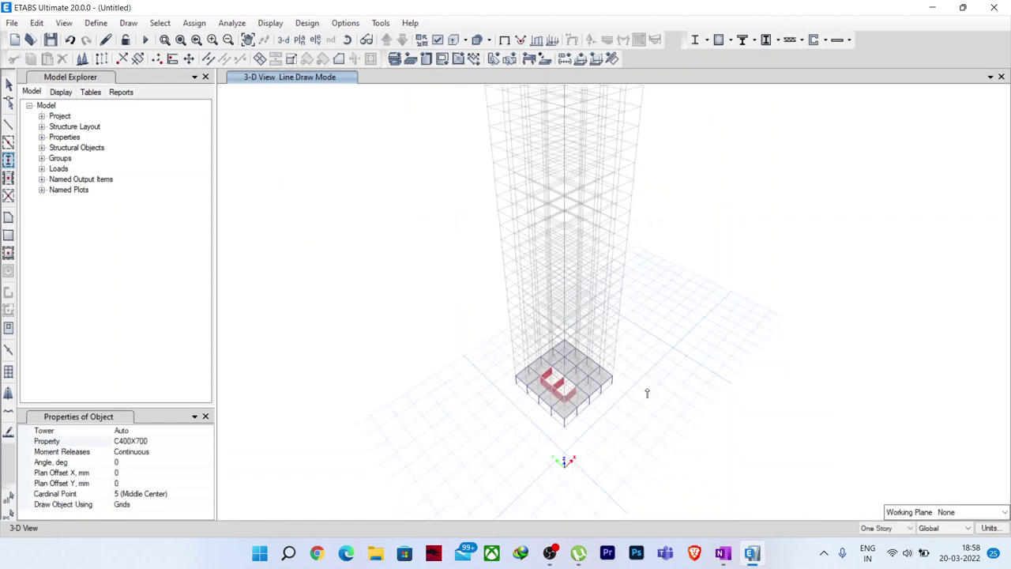
pyautogui.press('Escape')
pyautogui.scroll(5, 550, 417)
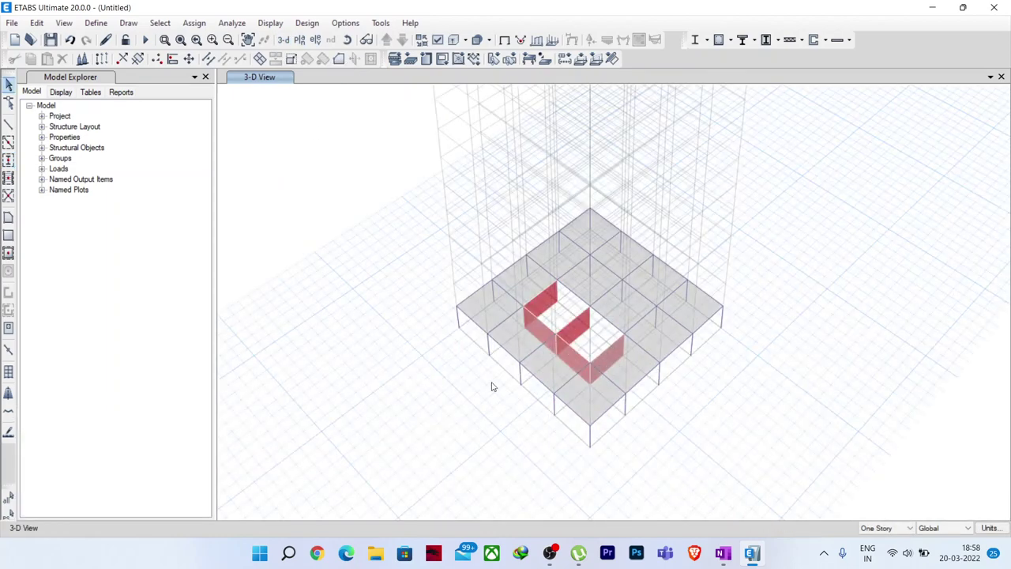
pyautogui.scroll(-5, 491, 386)
pyautogui.moveTo(384, 204); pyautogui.dragTo(677, 398)
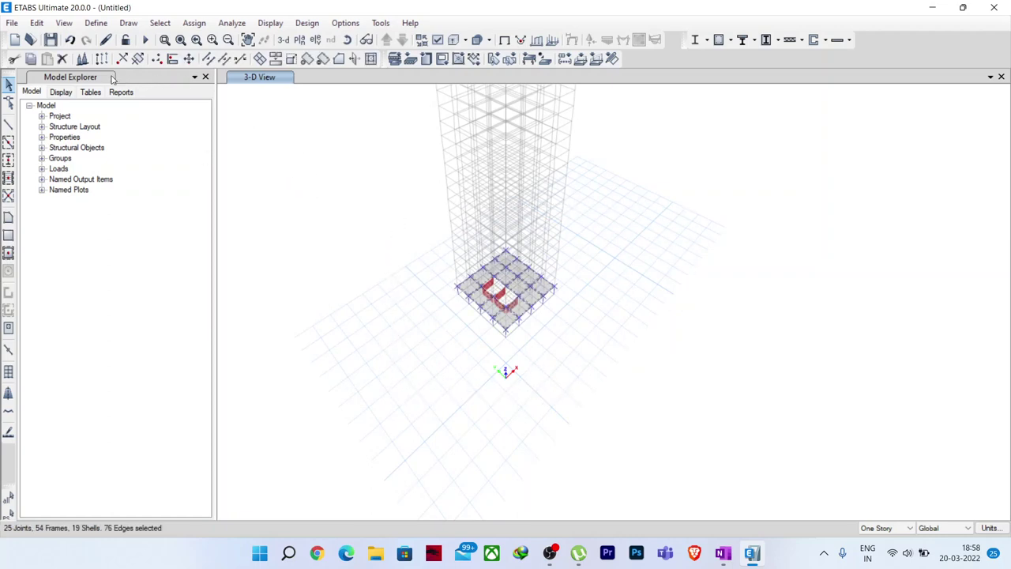
# - Replicate the selected slabs, beams, columns and walls onto all T2 stories
pyautogui.click(101, 59)
pyautogui.click(513, 161)
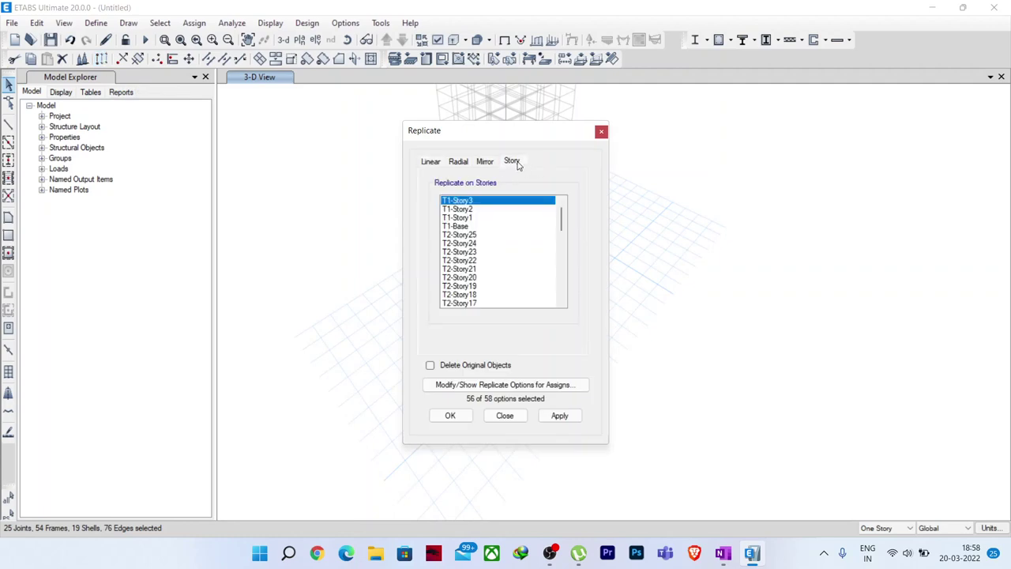
pyautogui.moveTo(498, 137); pyautogui.dragTo(216, 82)
pyautogui.moveTo(276, 163); pyautogui.dragTo(285, 205)
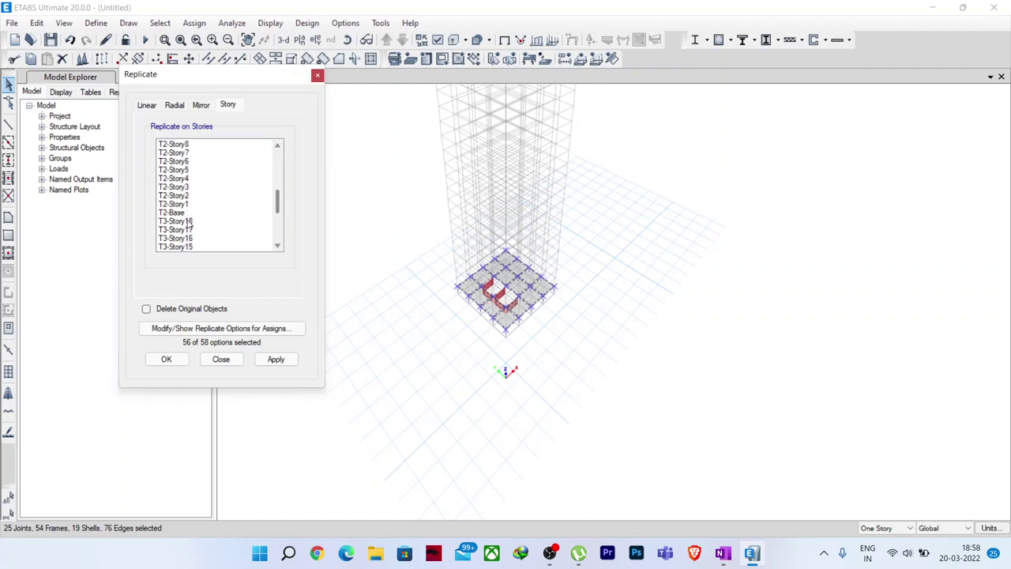
pyautogui.moveTo(183, 203); pyautogui.dragTo(184, 180)
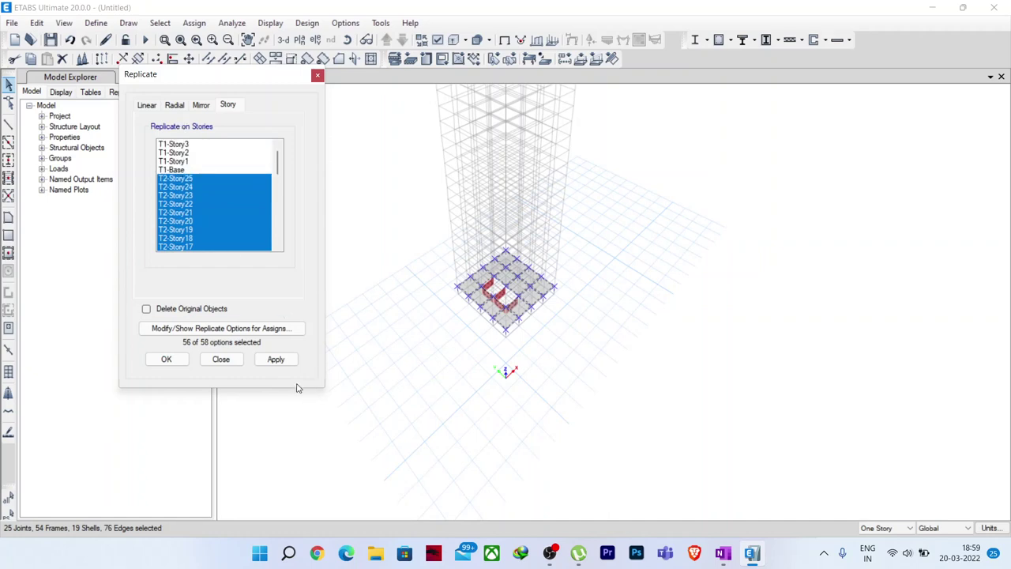
pyautogui.click(275, 359)
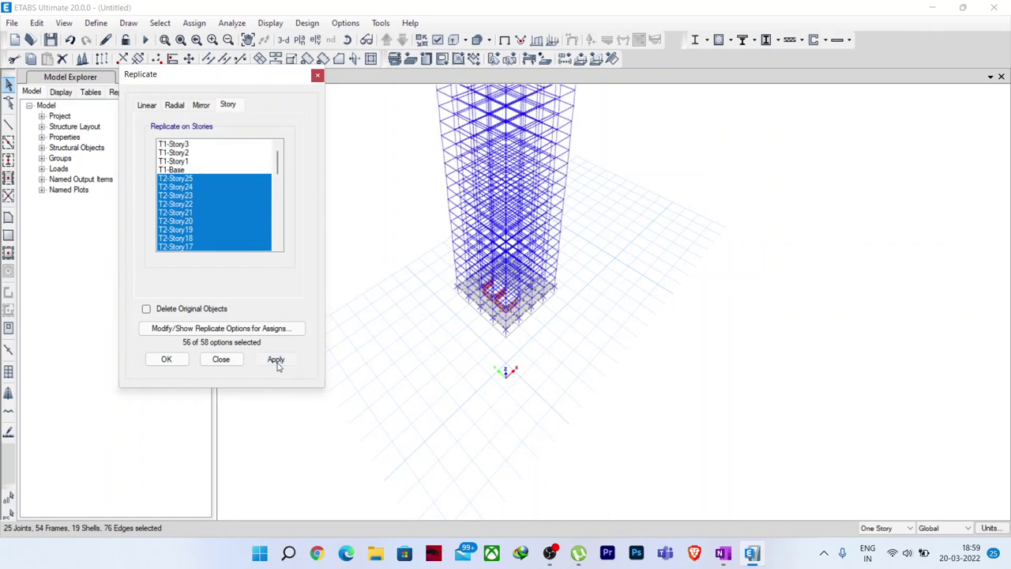
pyautogui.click(221, 360)
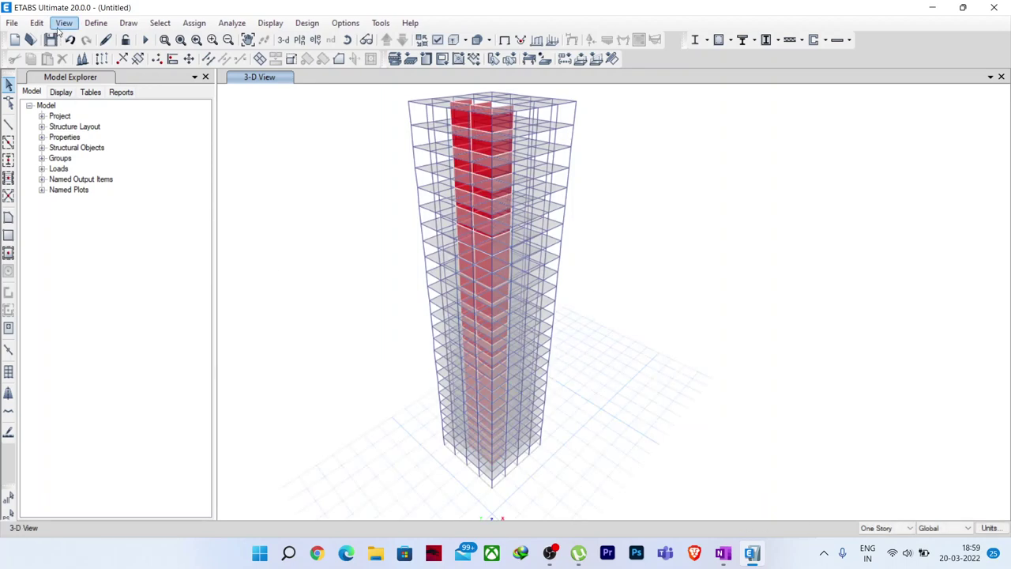
# - Set tower visibility to show only tower T3, hiding T2
pyautogui.click(62, 23)
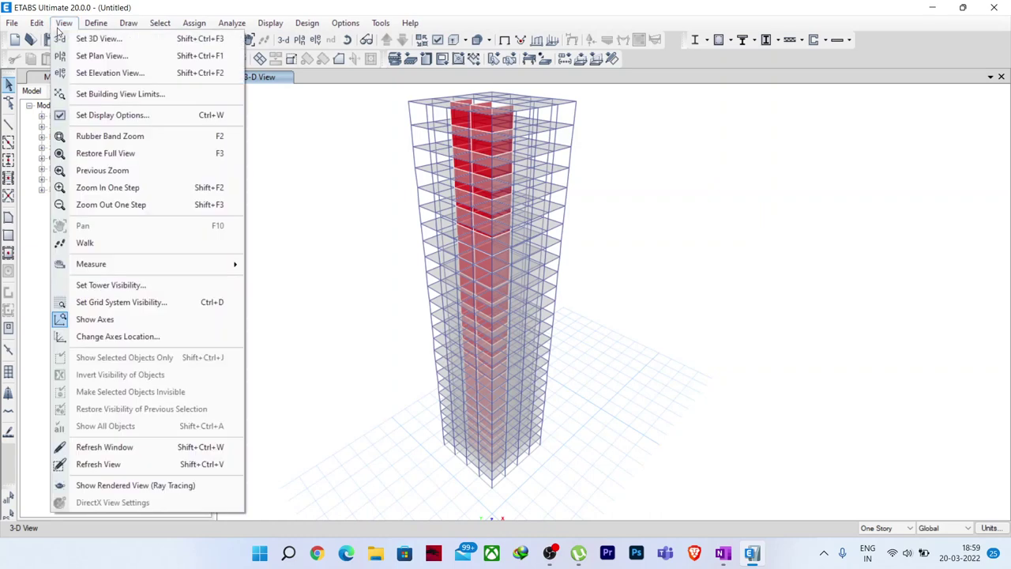
pyautogui.click(108, 286)
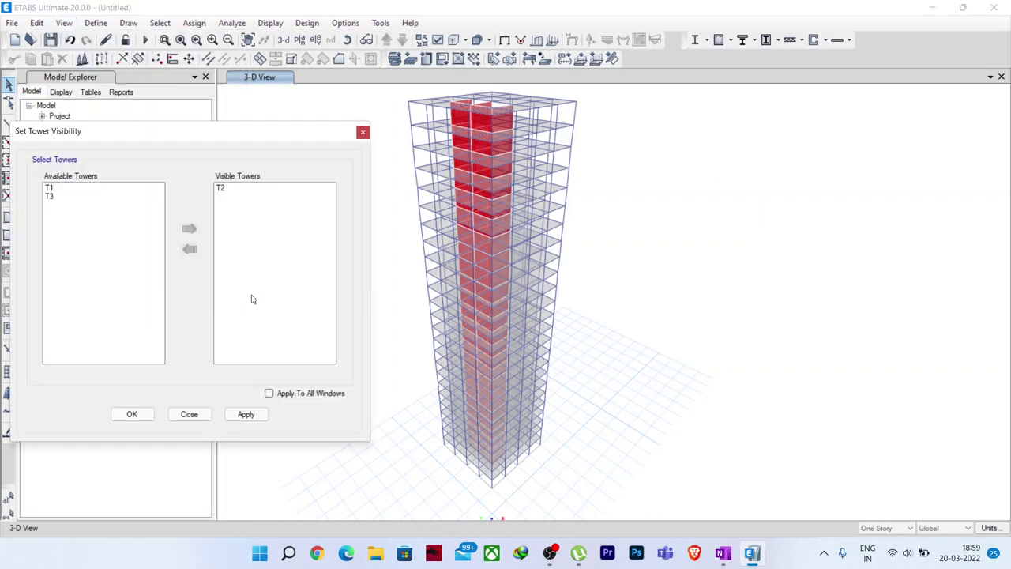
pyautogui.click(222, 189)
pyautogui.click(189, 249)
pyautogui.click(55, 197)
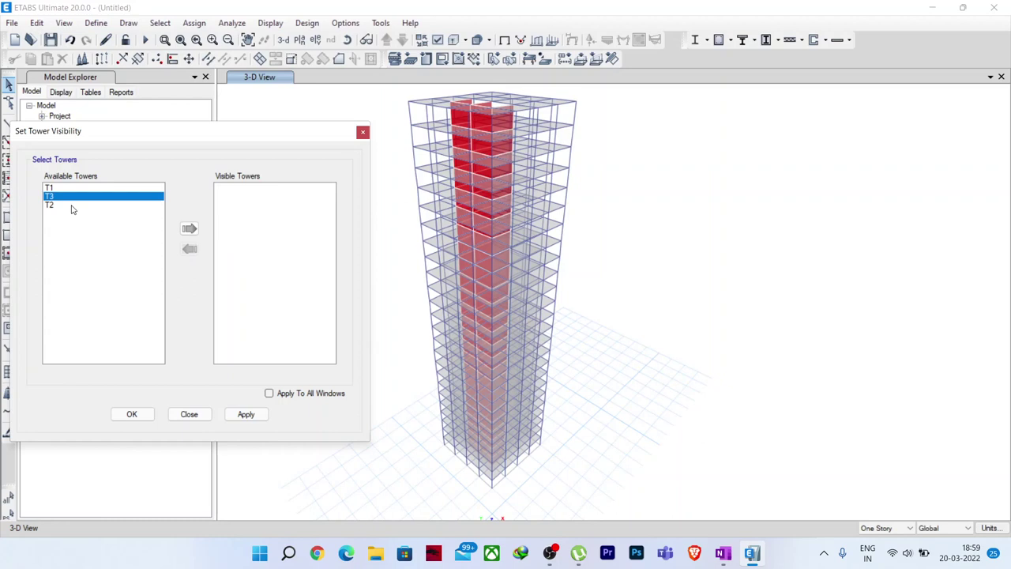
pyautogui.click(189, 229)
pyautogui.click(246, 414)
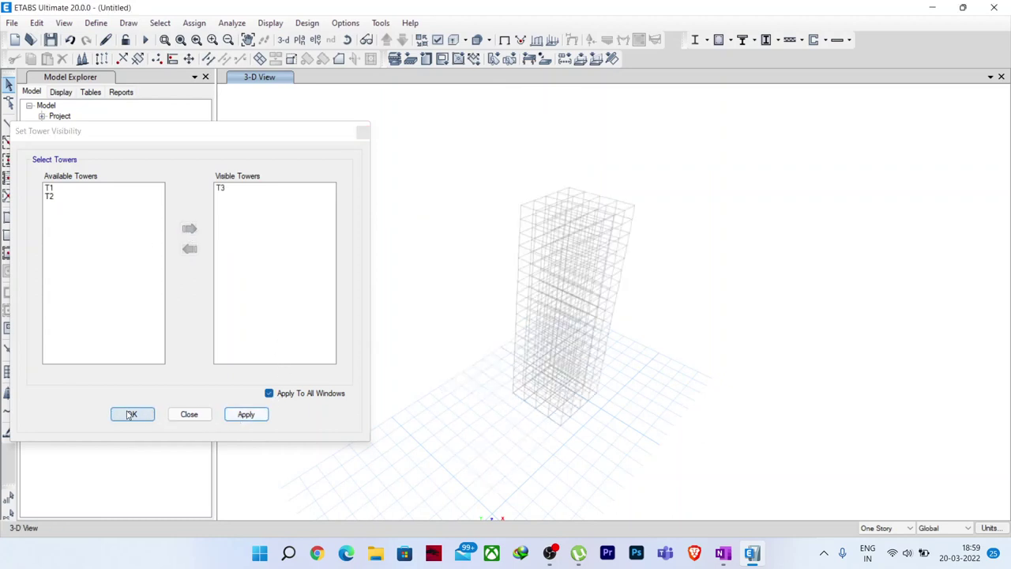
pyautogui.click(132, 414)
# - Switch to the T3-Story1 plan view at Z = 11.1 m
pyautogui.click(300, 40)
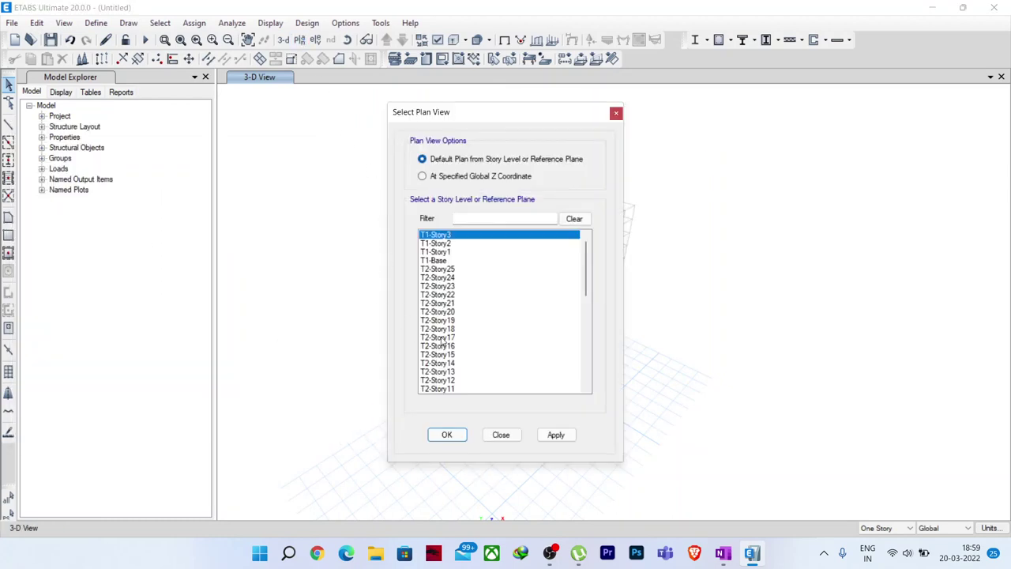
pyautogui.scroll(-14, 455, 315)
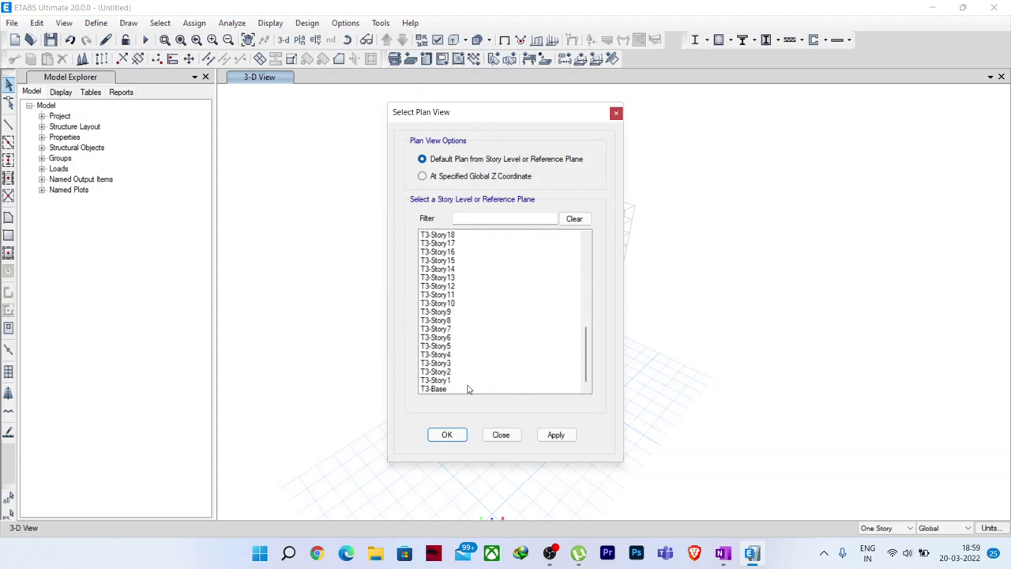
pyautogui.click(440, 380)
pyautogui.click(446, 434)
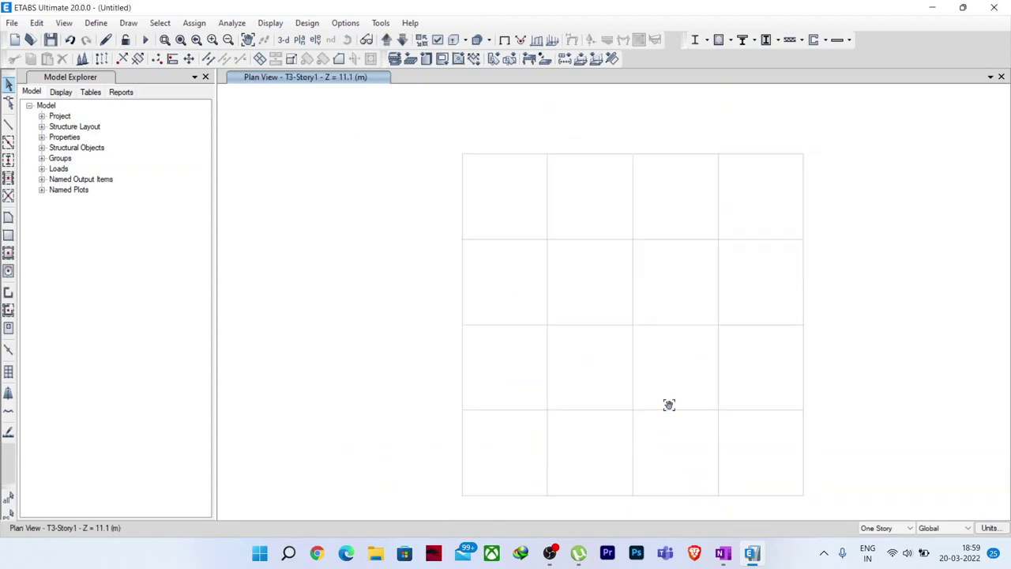
# - Fill the T3-Story1 grid with S150 slabs and B200X600 beams on all grid lines
pyautogui.moveTo(509, 360); pyautogui.dragTo(601, 372, button='middle')
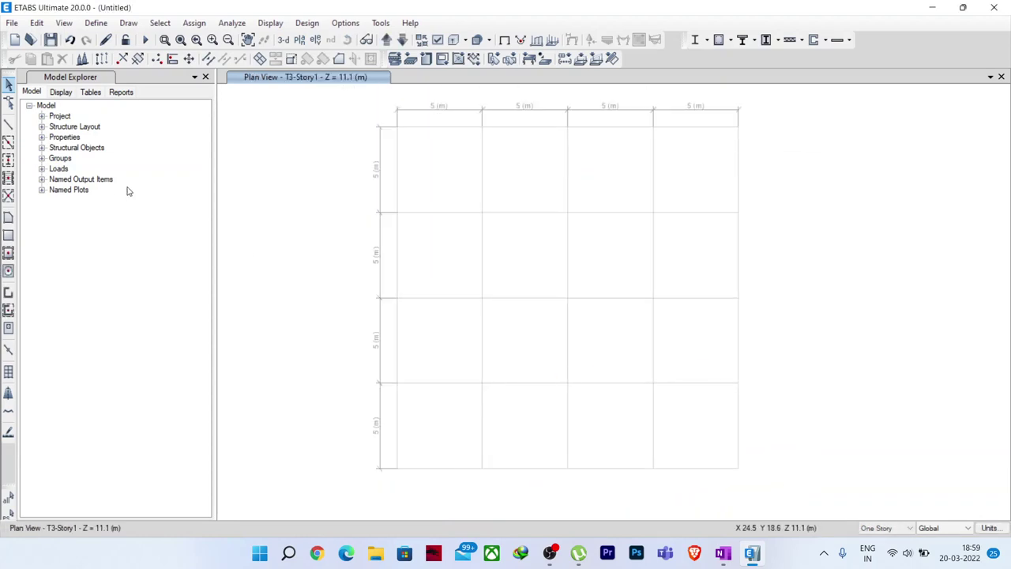
pyautogui.click(8, 253)
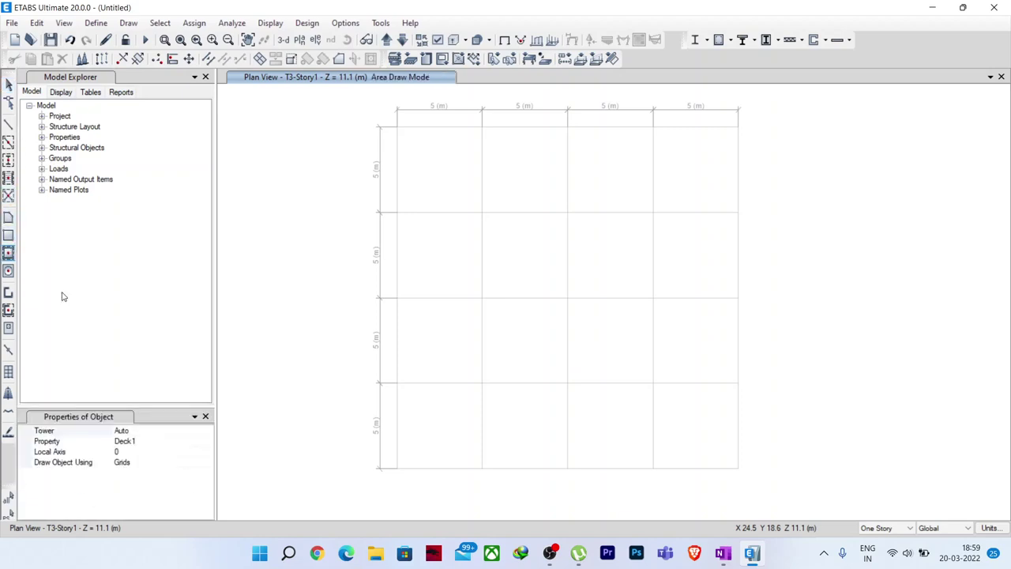
pyautogui.click(144, 439)
pyautogui.click(203, 442)
pyautogui.click(207, 440)
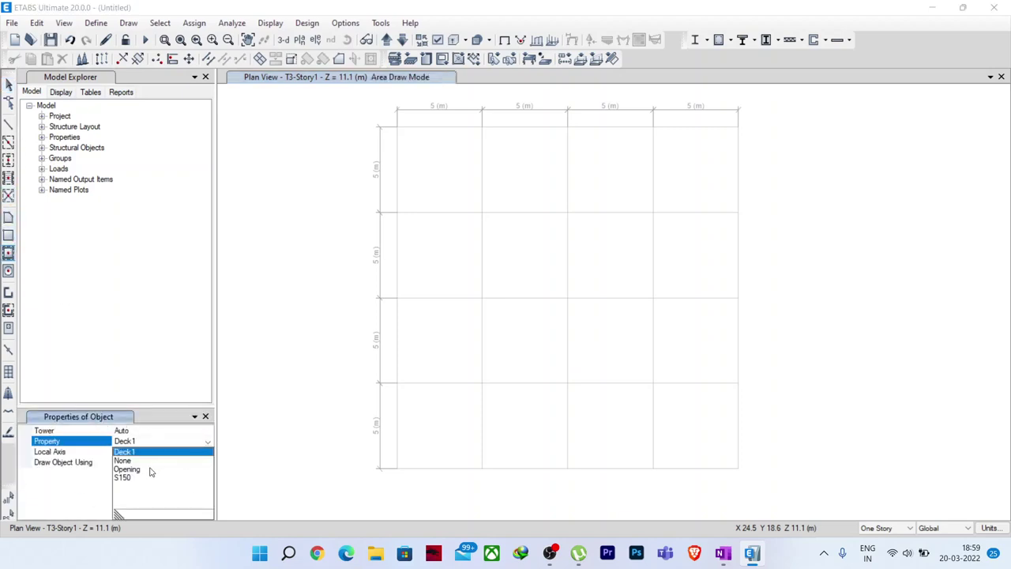
pyautogui.click(124, 477)
pyautogui.moveTo(378, 109); pyautogui.dragTo(750, 485)
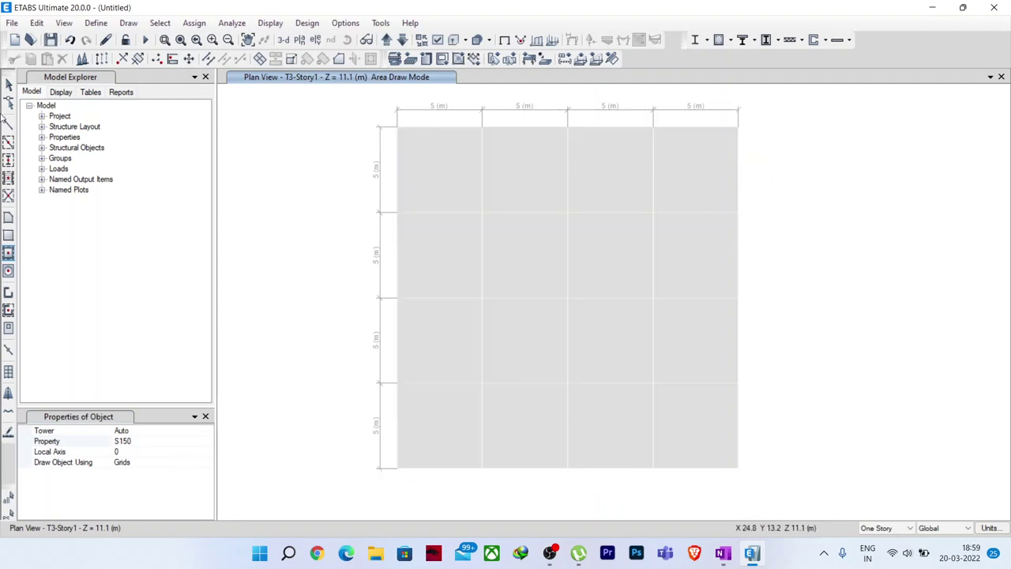
pyautogui.click(8, 142)
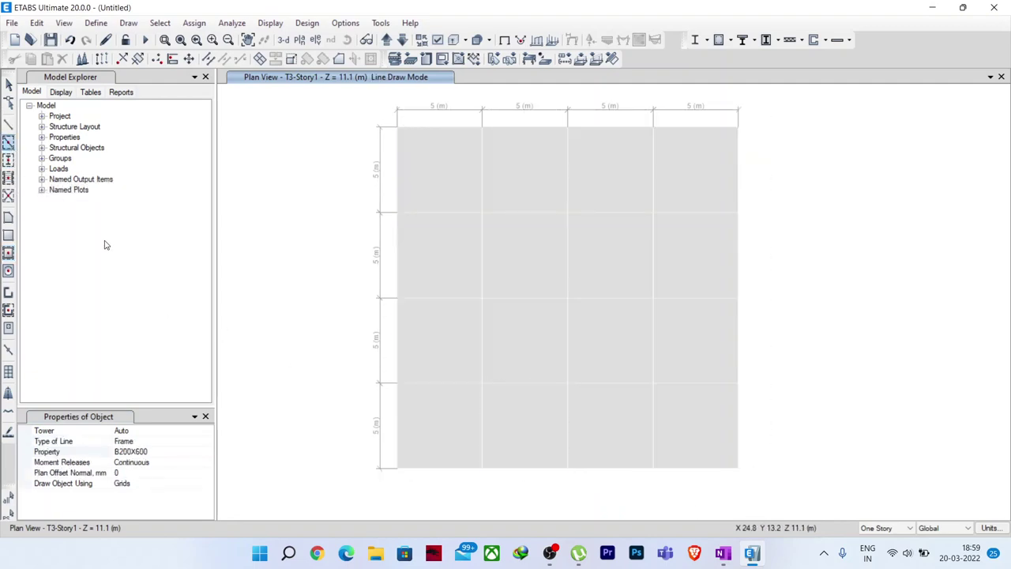
pyautogui.moveTo(370, 111); pyautogui.dragTo(759, 503)
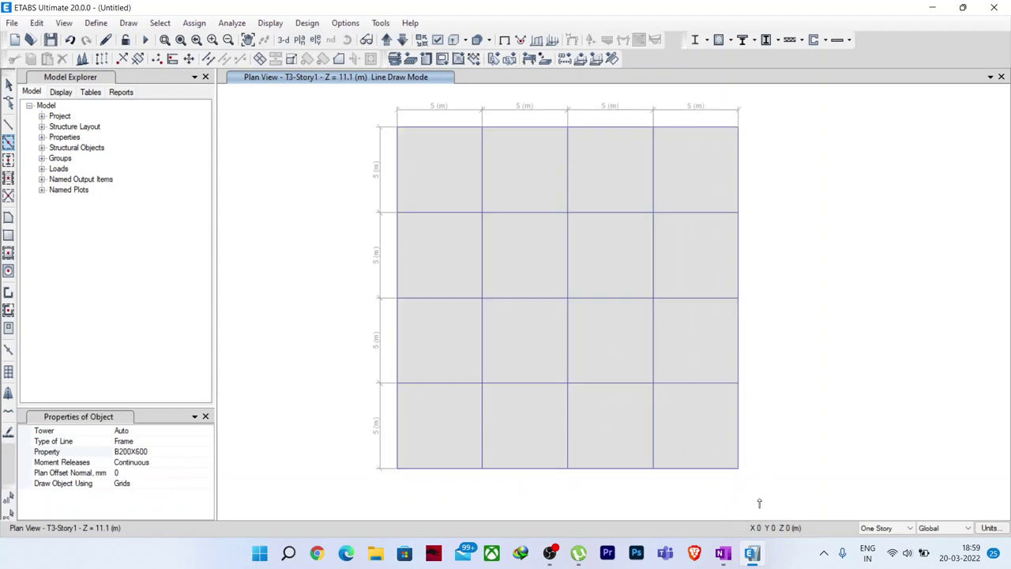
# - Delete the two core bays' slabs and beams to leave the core opening
pyautogui.click(8, 83)
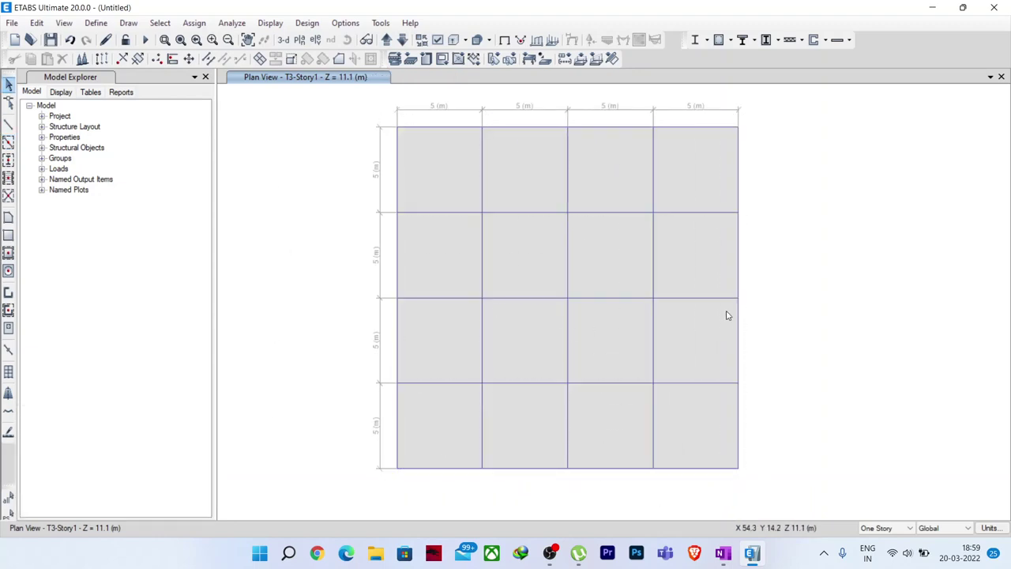
pyautogui.click(588, 219)
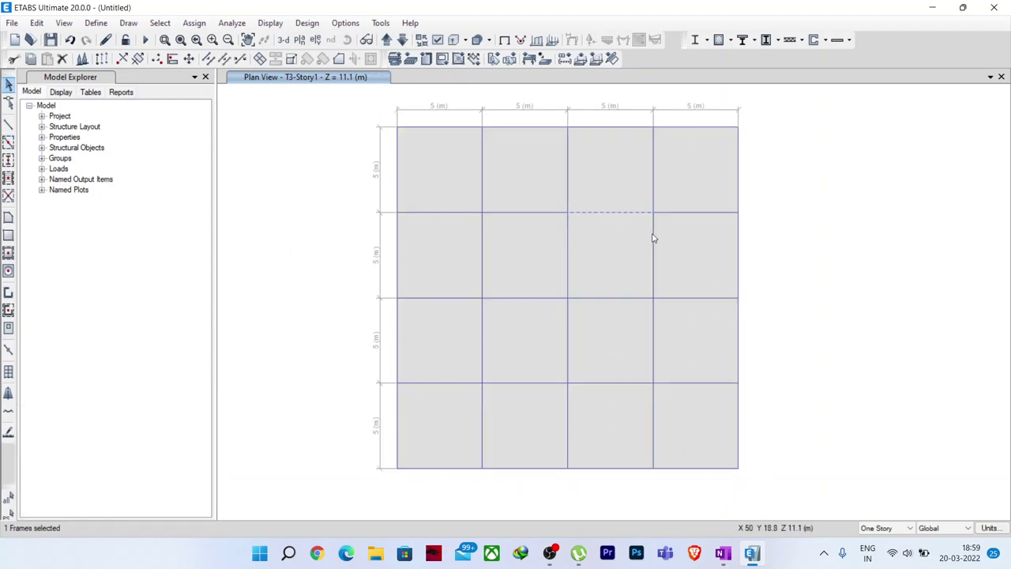
pyautogui.click(654, 237)
pyautogui.click(654, 350)
pyautogui.click(606, 344)
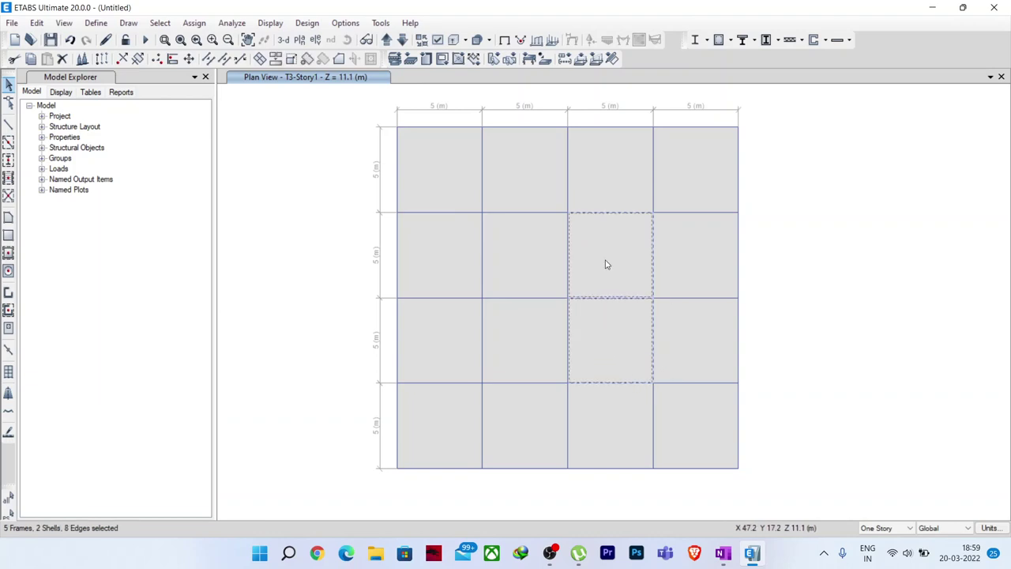
pyautogui.press('Delete')
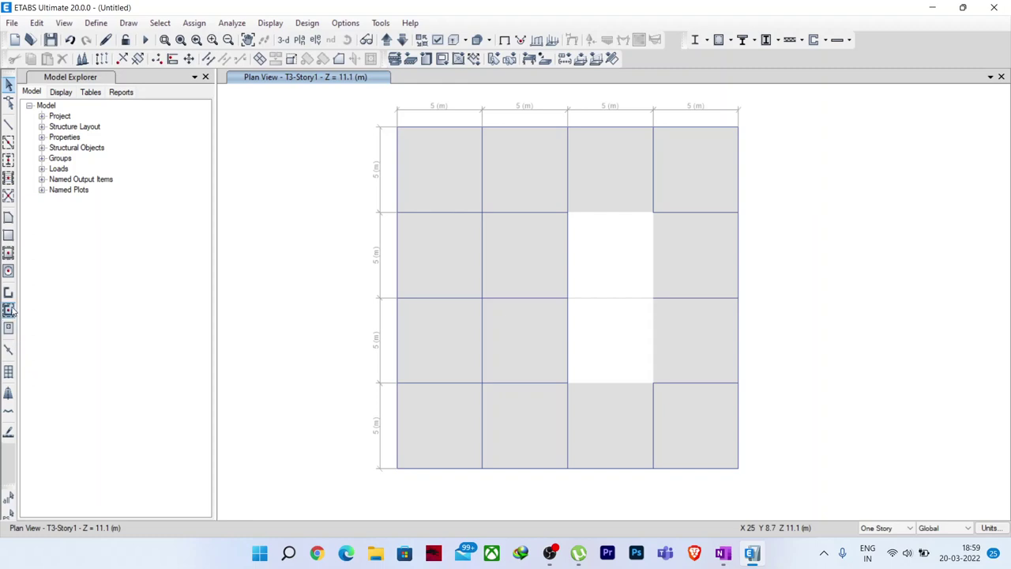
pyautogui.click(8, 309)
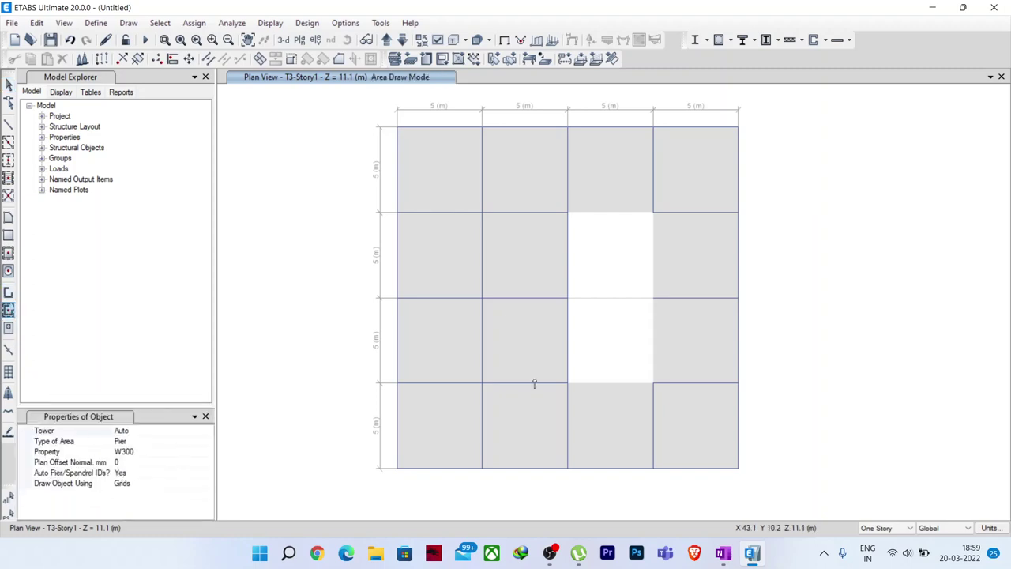
# - Draw W300 walls on the opening's top, right, bottom and middle lines
pyautogui.click(602, 214)
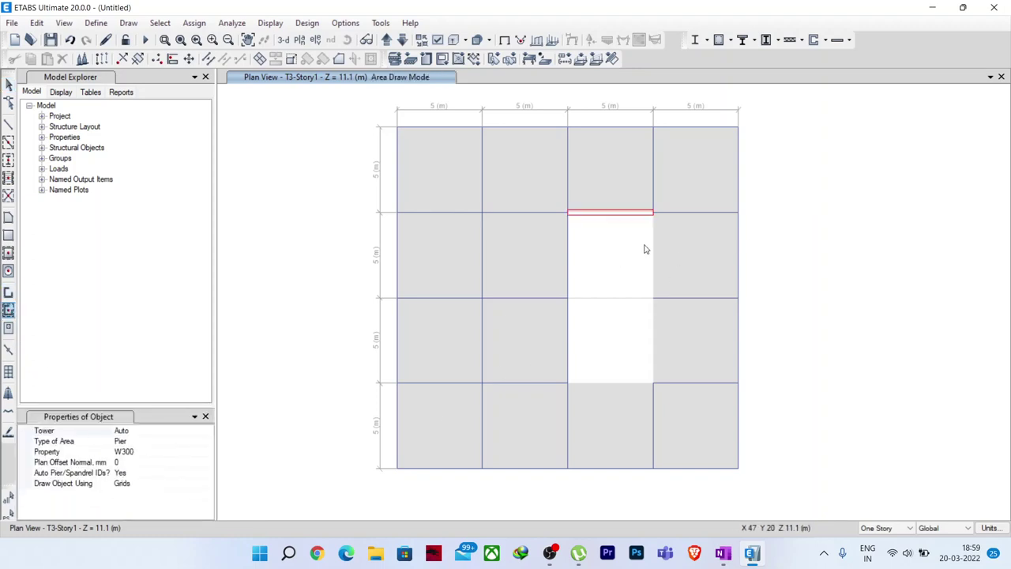
pyautogui.click(652, 250)
pyautogui.click(653, 361)
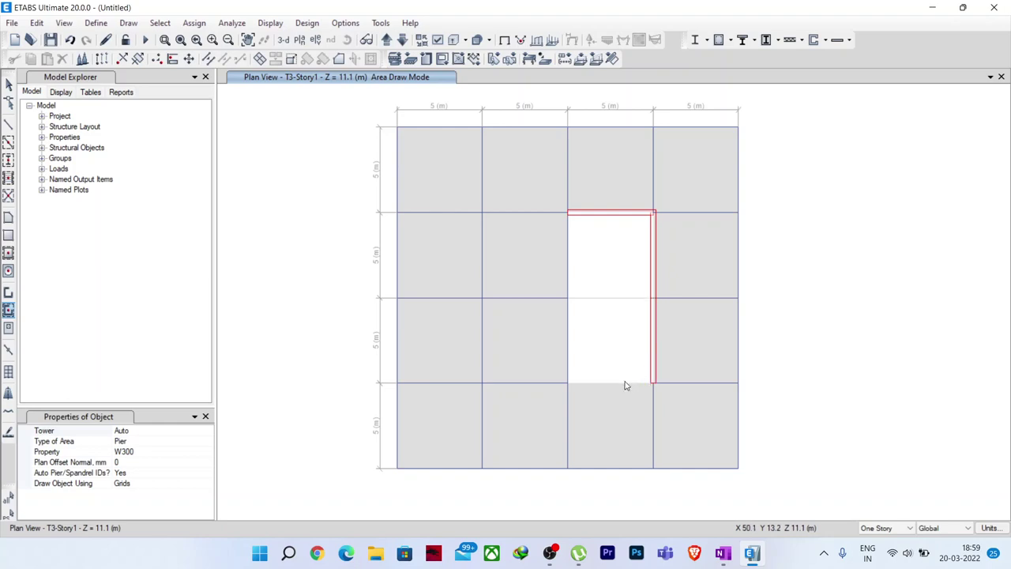
pyautogui.click(622, 384)
pyautogui.click(610, 300)
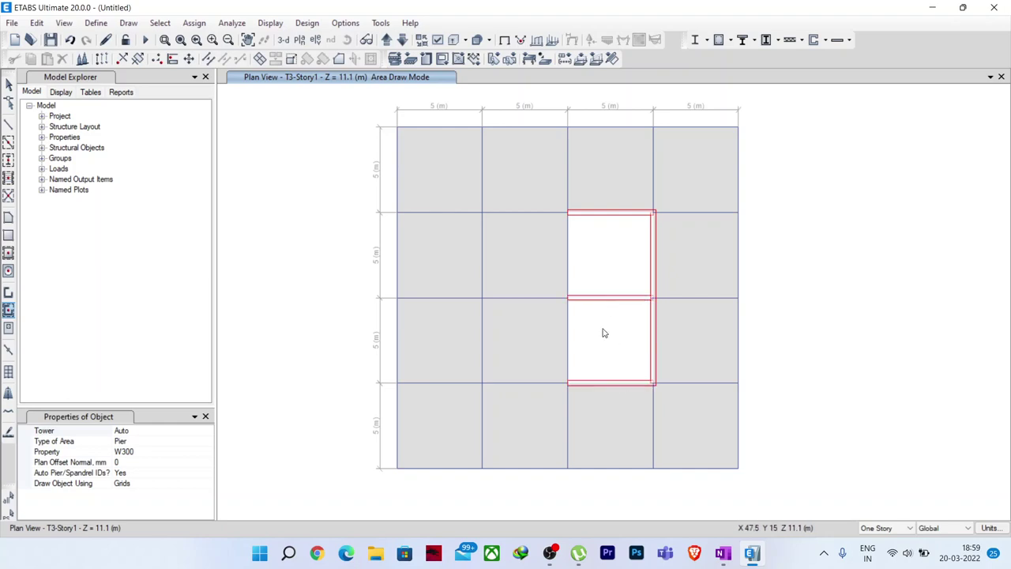
pyautogui.click(7, 84)
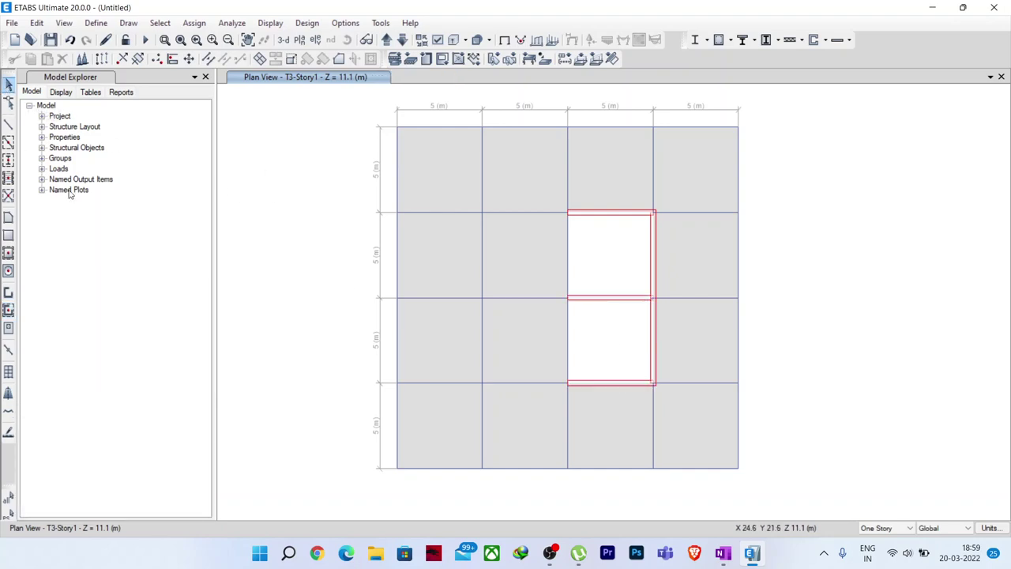
# - Place C400X700 columns at every grid intersection on T3-Story1
pyautogui.click(8, 161)
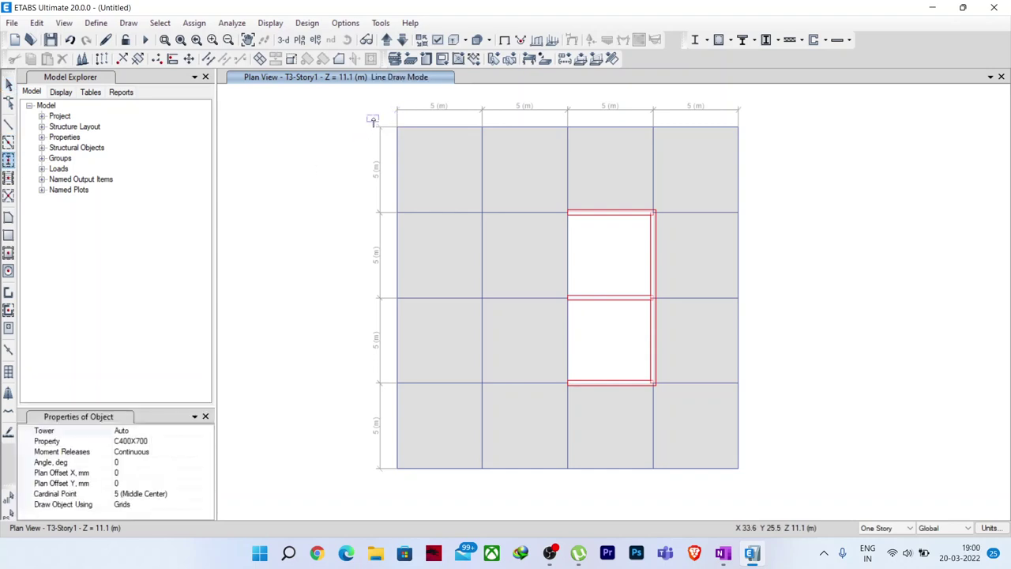
pyautogui.moveTo(374, 121); pyautogui.dragTo(770, 187)
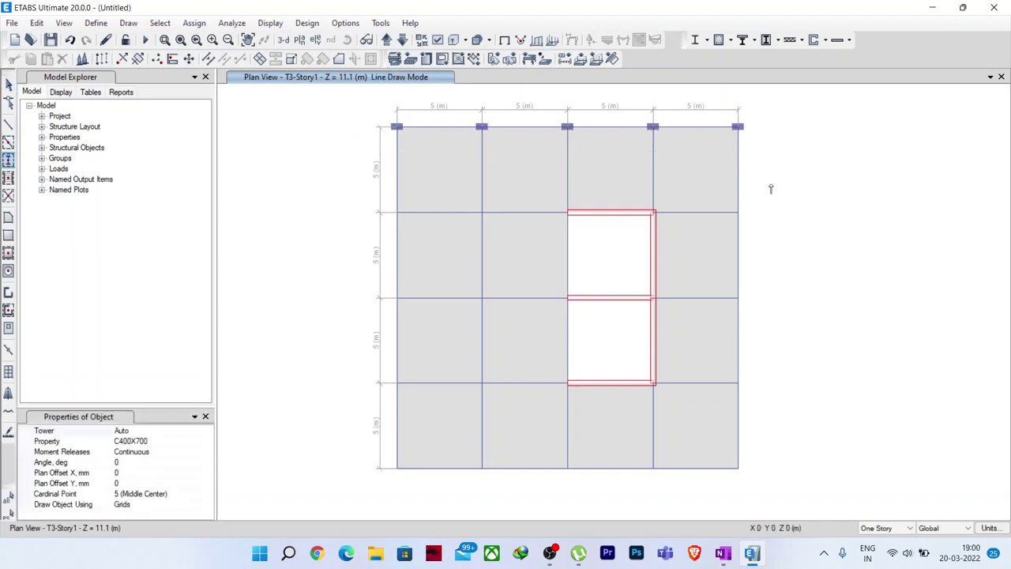
pyautogui.moveTo(759, 152); pyautogui.dragTo(338, 476)
pyautogui.moveTo(371, 440); pyautogui.dragTo(515, 429)
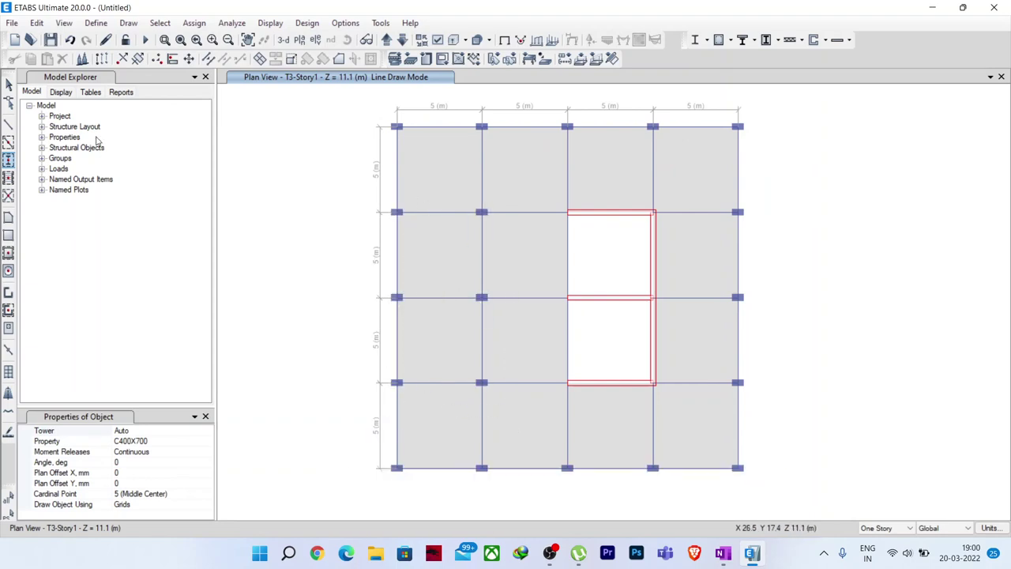
# - Pan and zoom the T3-Story1 plan to centre it with the top dimension labels visible
pyautogui.click(8, 85)
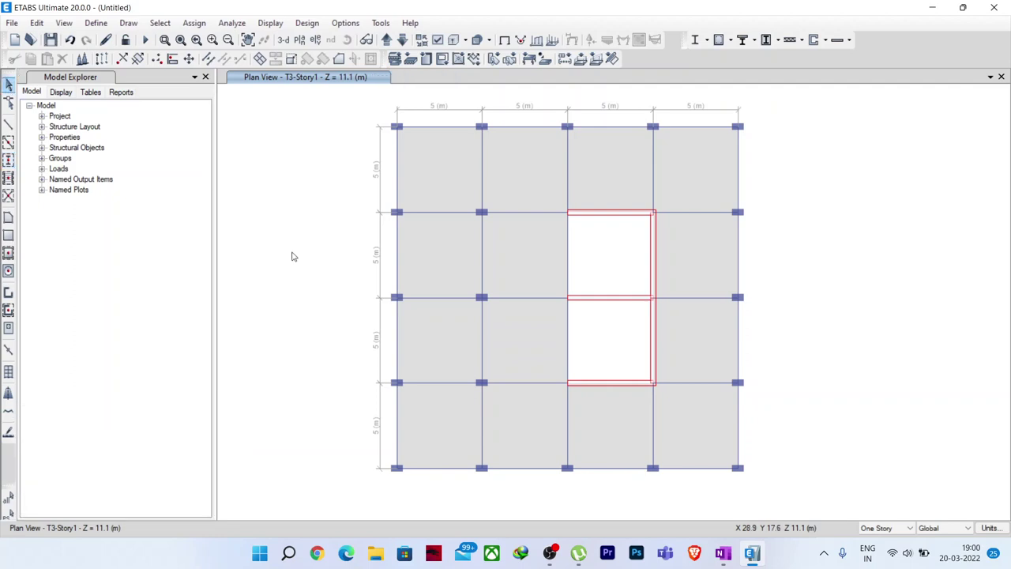
pyautogui.scroll(-3, 350, 293)
pyautogui.moveTo(350, 293); pyautogui.dragTo(533, 296, button='middle')
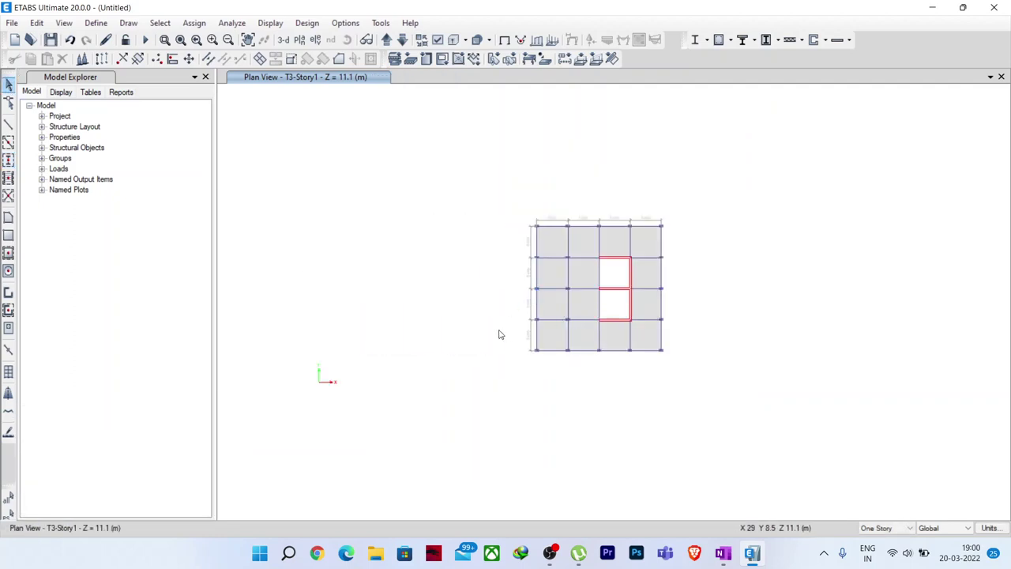
pyautogui.scroll(3, 585, 291)
pyautogui.scroll(-3, 586, 287)
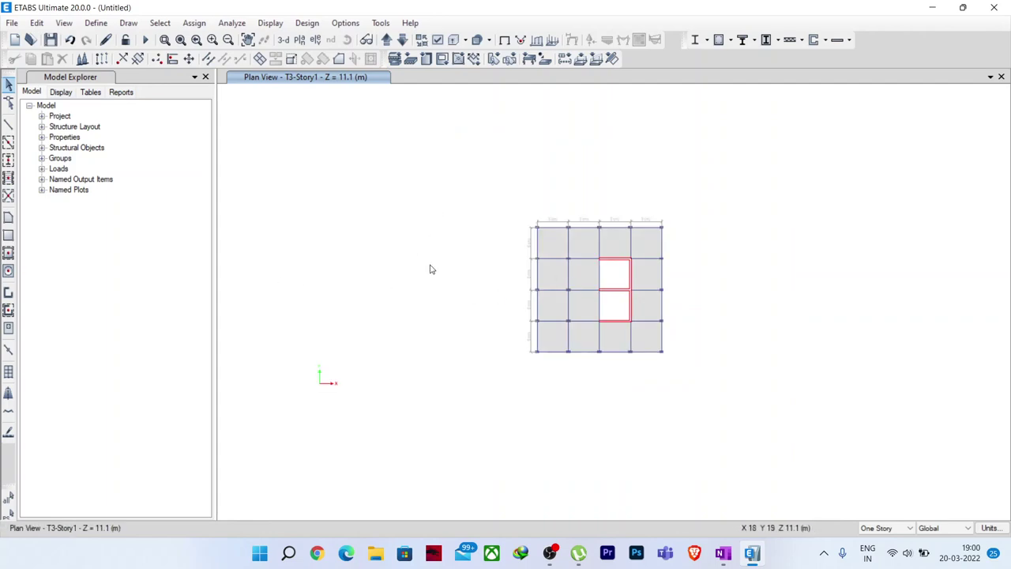
pyautogui.moveTo(548, 273); pyautogui.dragTo(641, 263, button='middle')
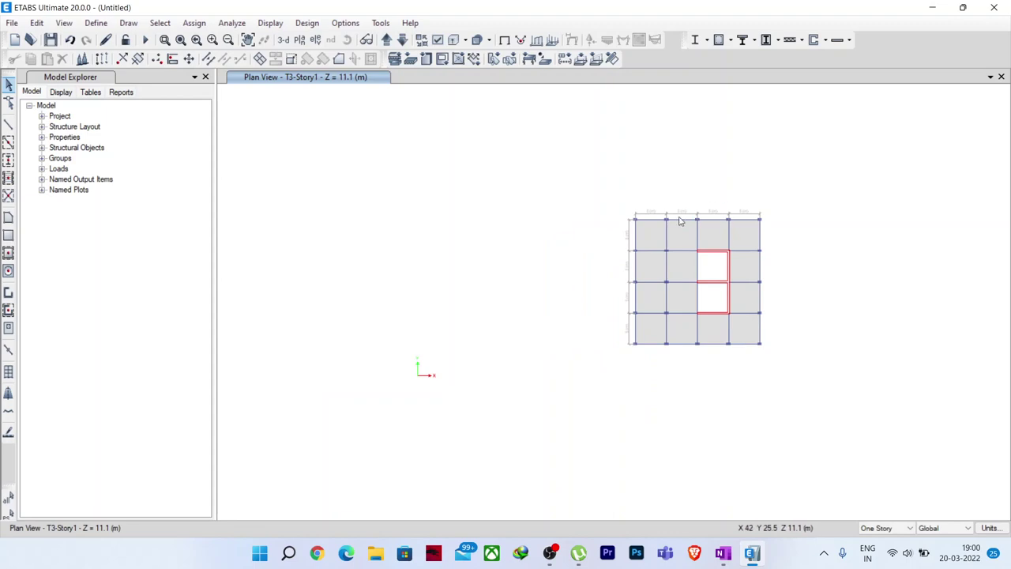
pyautogui.moveTo(725, 280); pyautogui.dragTo(730, 286, button='middle')
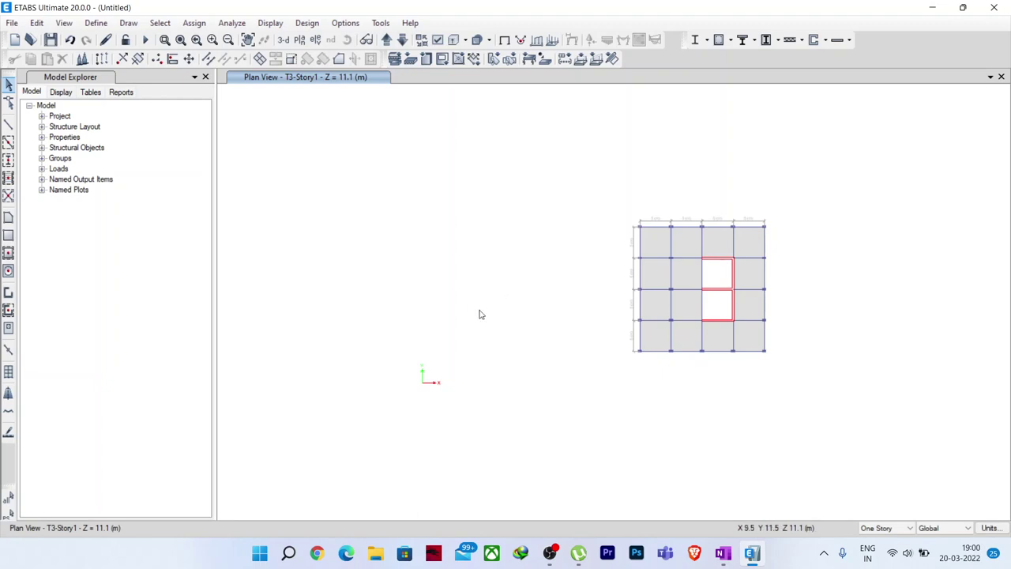
pyautogui.scroll(3, 743, 307)
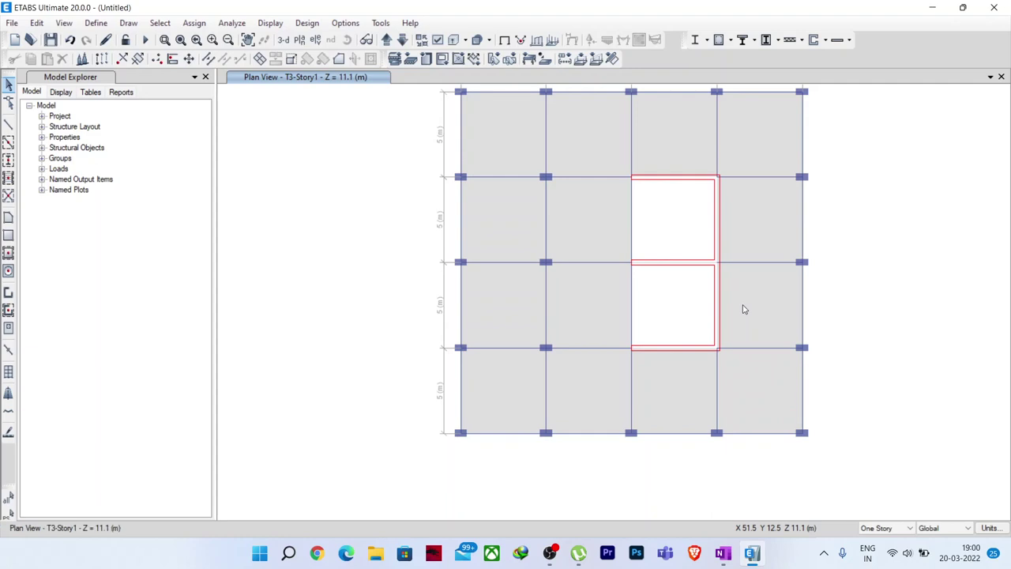
pyautogui.moveTo(743, 308); pyautogui.dragTo(741, 333, button='middle')
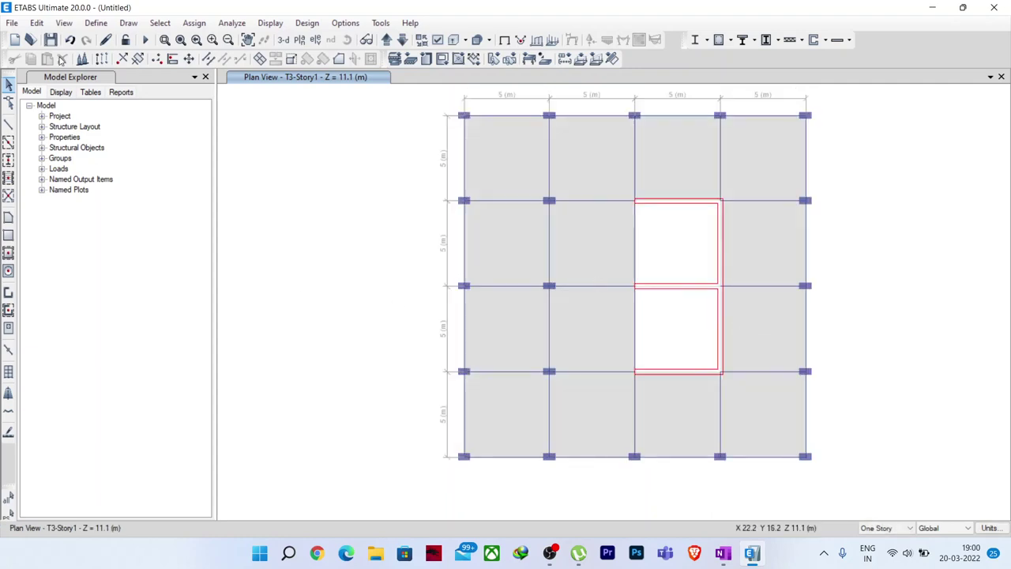
# - Replicate T3-Story1's slabs, beams, columns and core walls onto all T3 stories
pyautogui.click(282, 42)
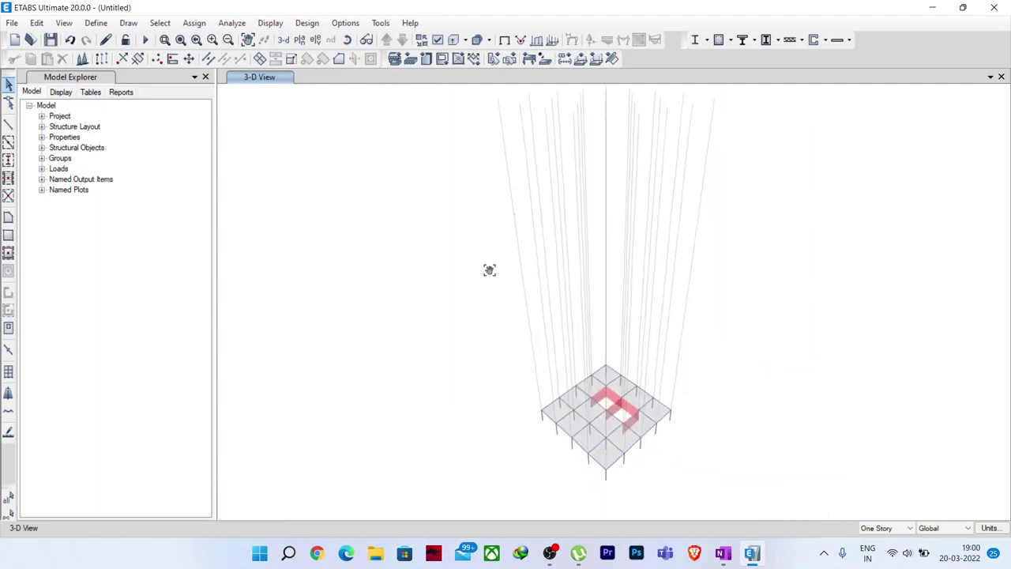
pyautogui.moveTo(456, 240); pyautogui.dragTo(799, 442)
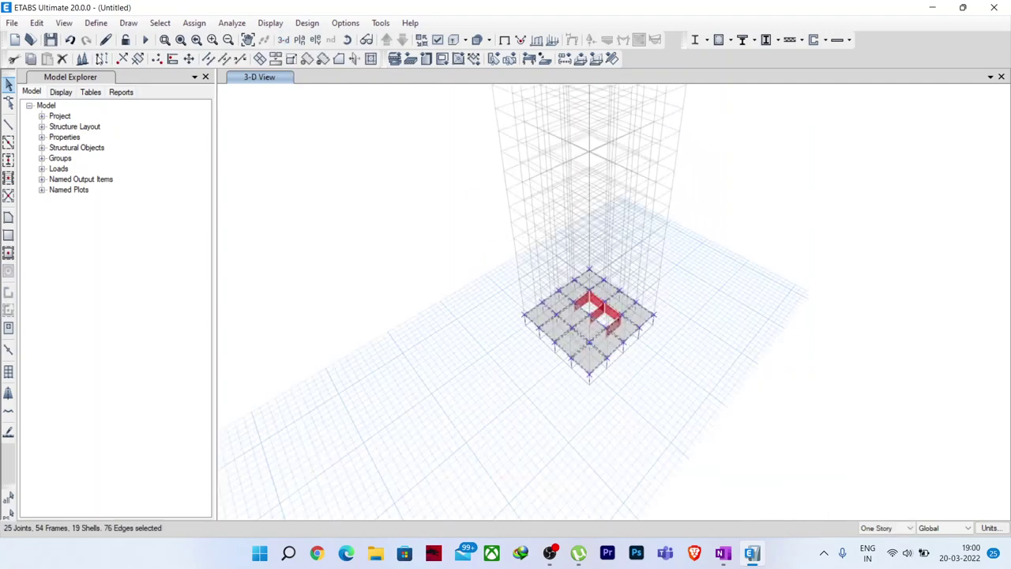
pyautogui.click(101, 58)
pyautogui.click(228, 105)
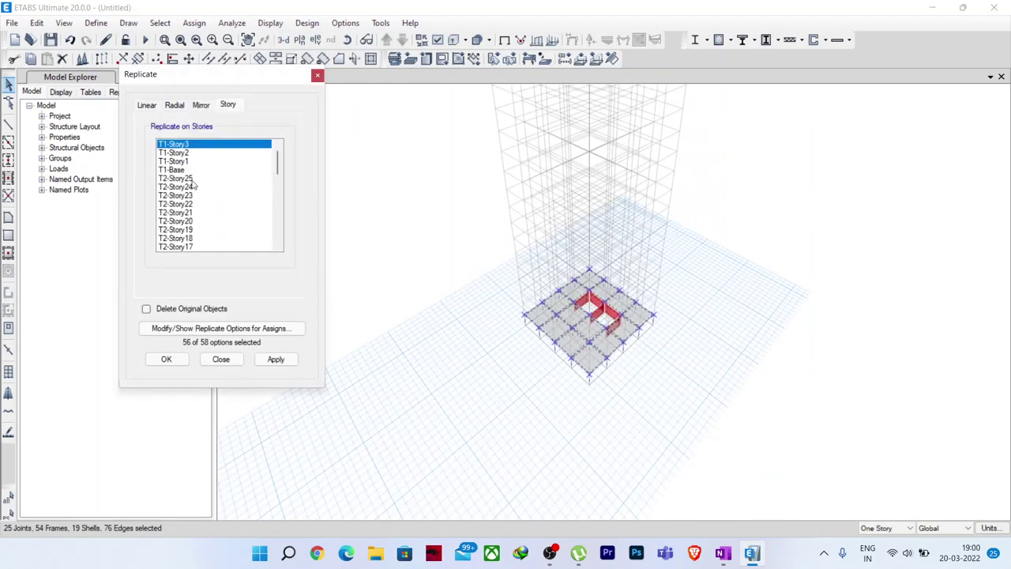
pyautogui.scroll(-15, 192, 184)
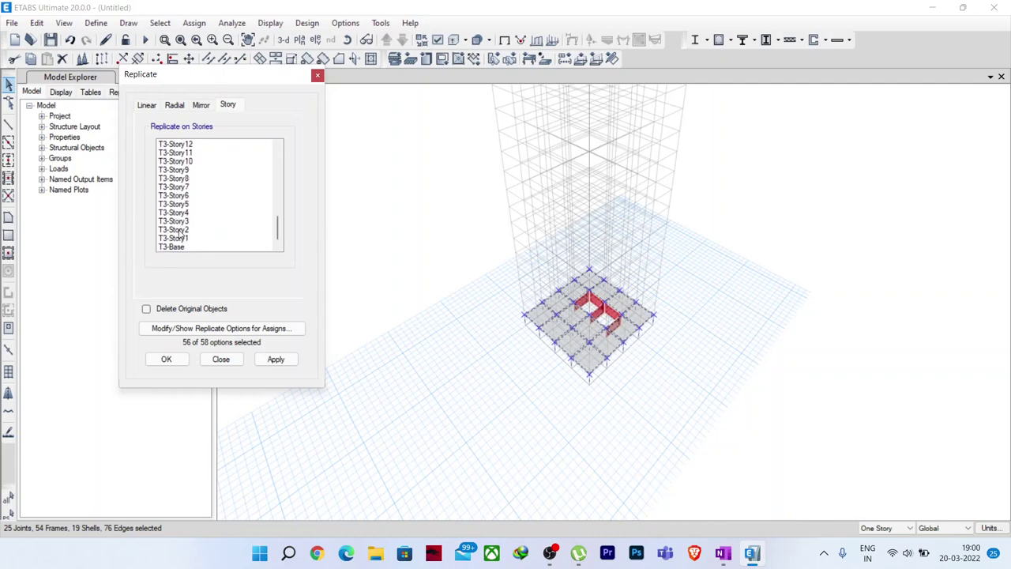
pyautogui.moveTo(181, 229); pyautogui.dragTo(207, 256)
pyautogui.click(275, 360)
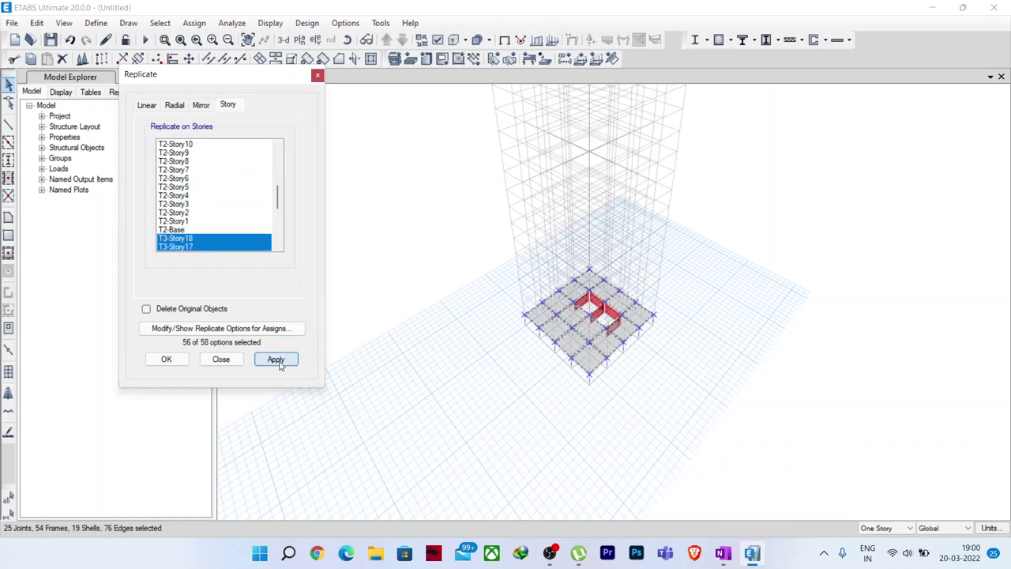
pyautogui.click(221, 360)
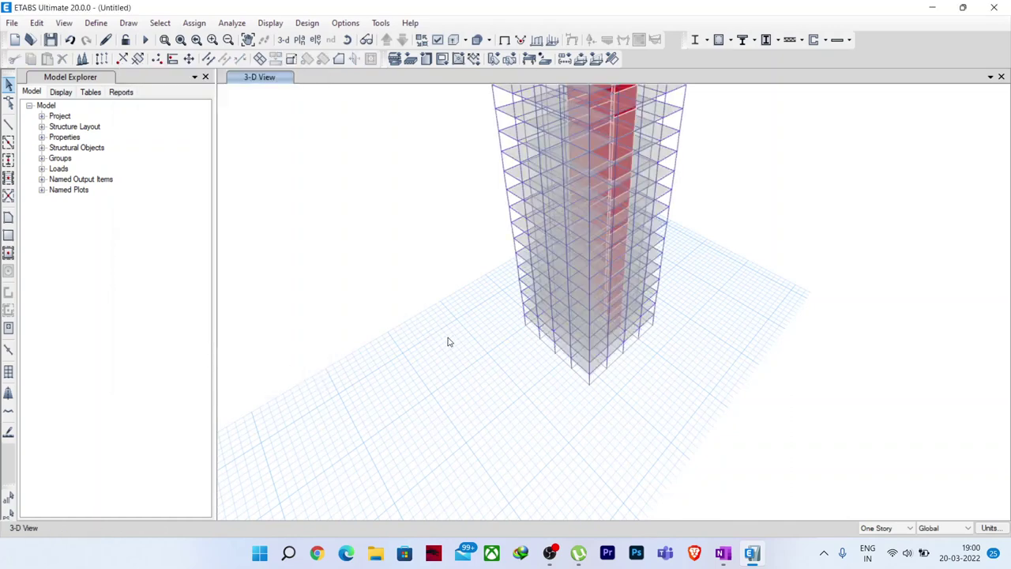
pyautogui.scroll(-3, 442, 340)
pyautogui.moveTo(362, 305); pyautogui.dragTo(422, 314, button='middle')
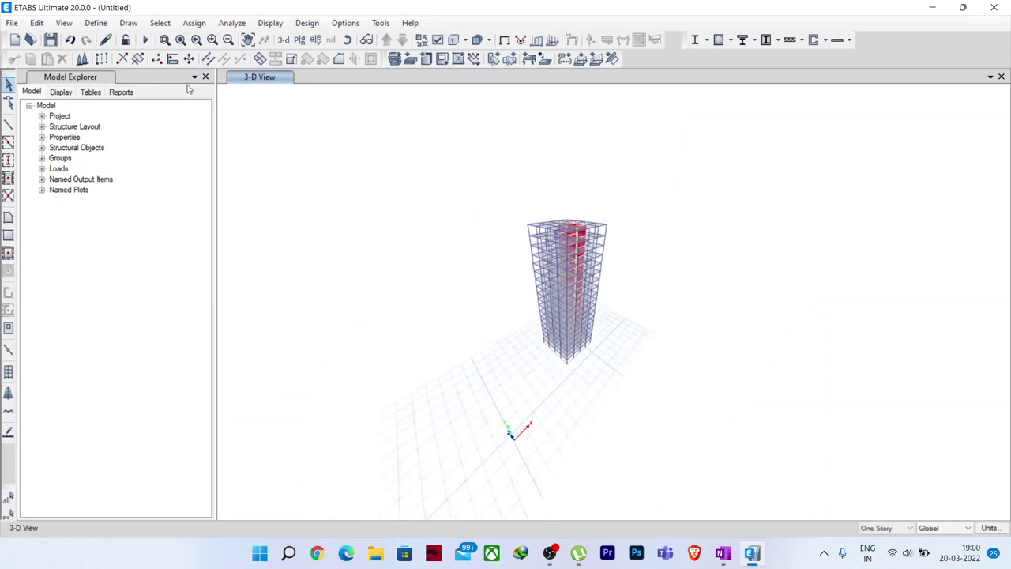
# - Make towers T1 and T2 visible alongside T3, applied to all windows
pyautogui.click(64, 23)
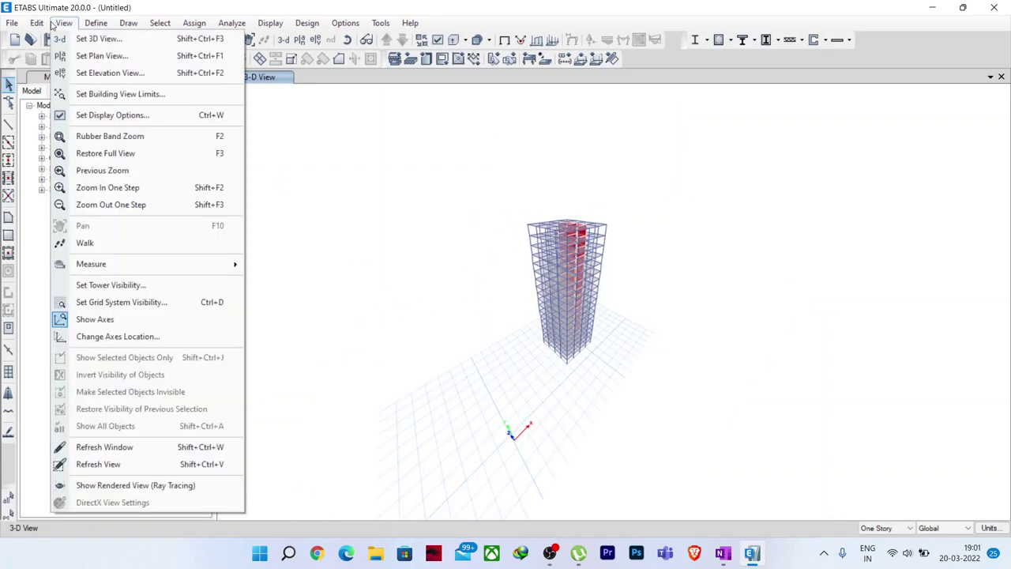
pyautogui.click(100, 286)
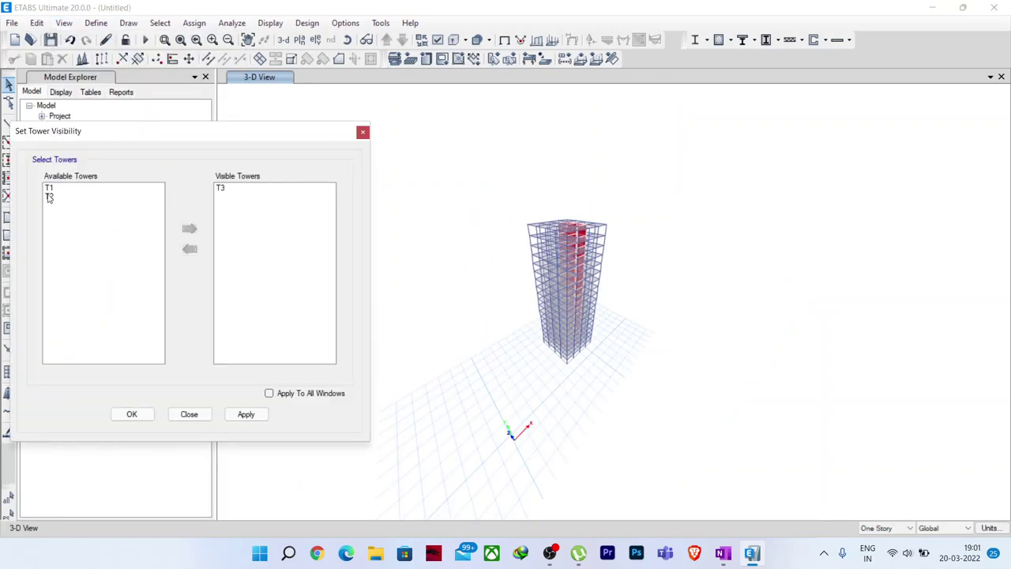
pyautogui.moveTo(48, 188); pyautogui.dragTo(49, 199)
pyautogui.click(189, 228)
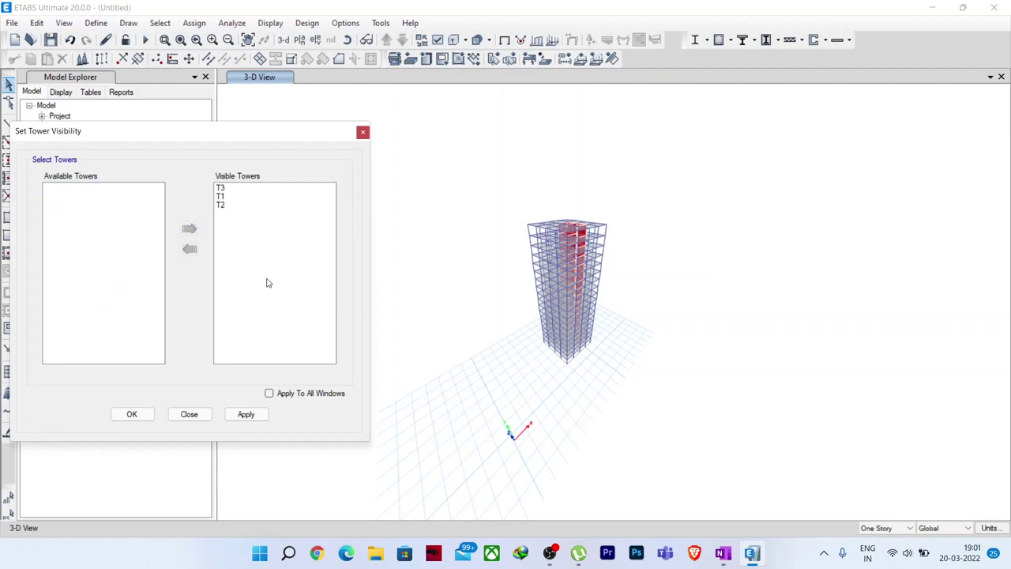
pyautogui.click(268, 392)
pyautogui.click(246, 416)
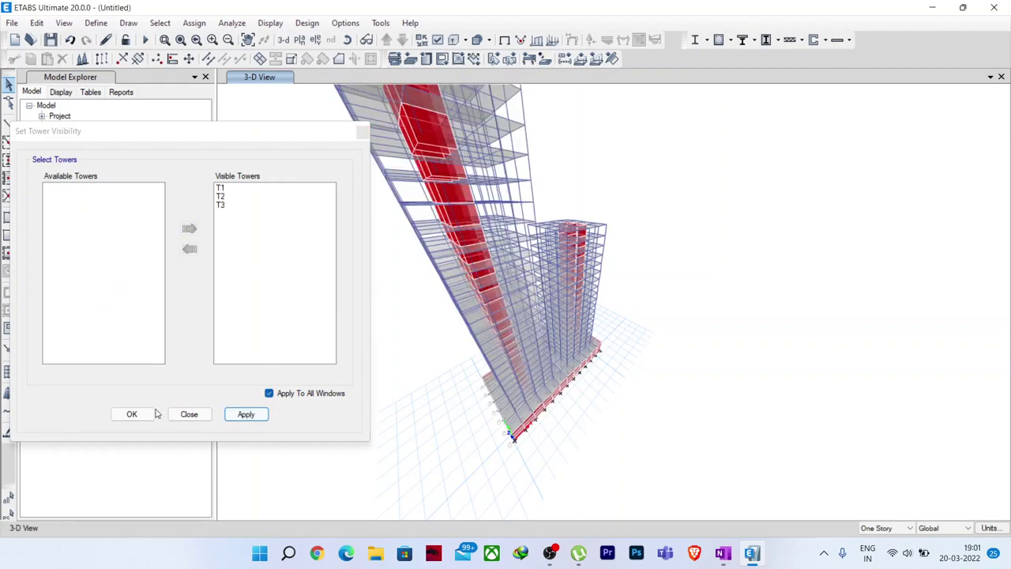
pyautogui.click(283, 40)
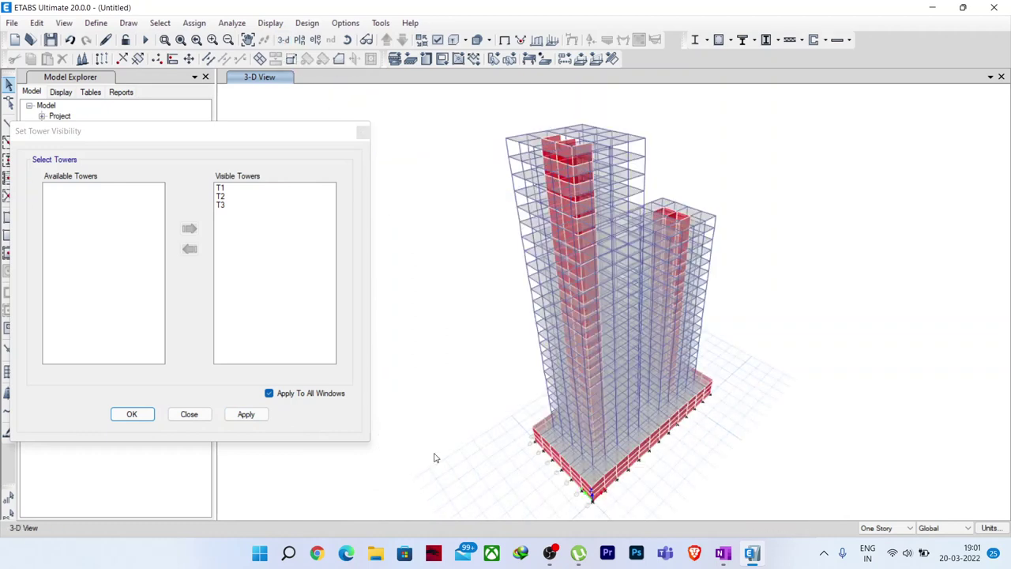
pyautogui.click(194, 419)
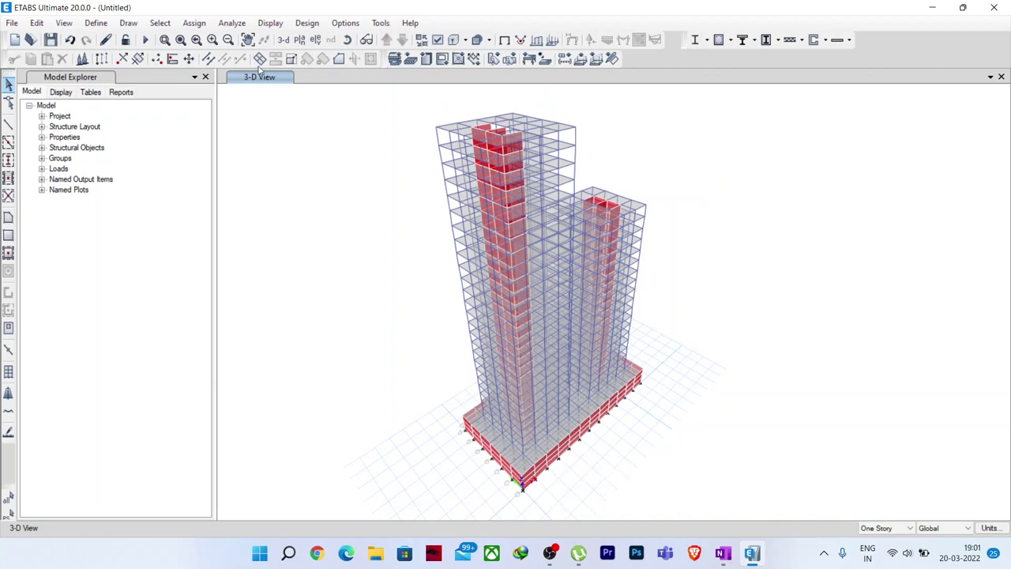
pyautogui.click(159, 23)
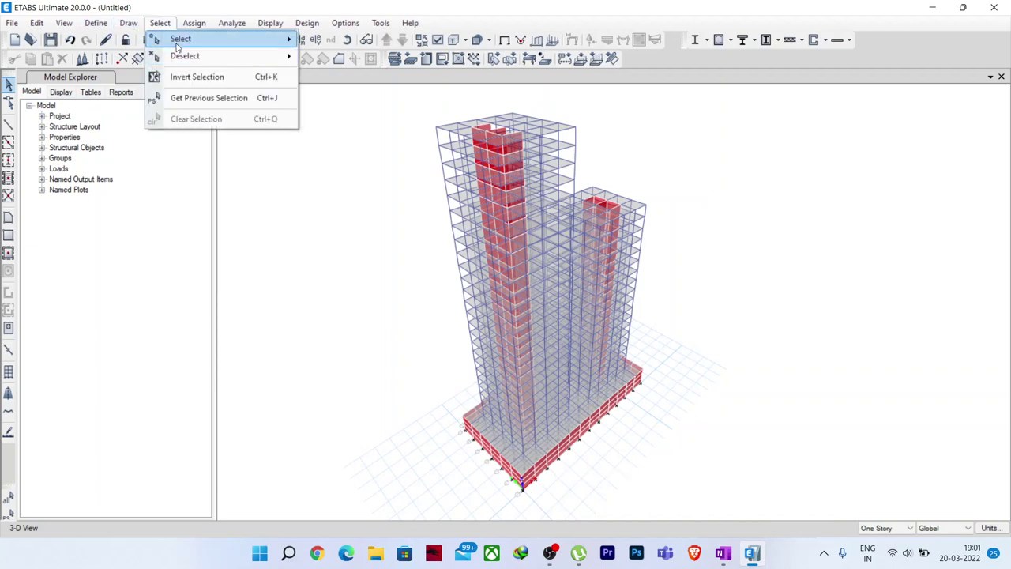
# - Select all walls in the model by object type
pyautogui.moveTo(177, 41)
pyautogui.click(336, 133)
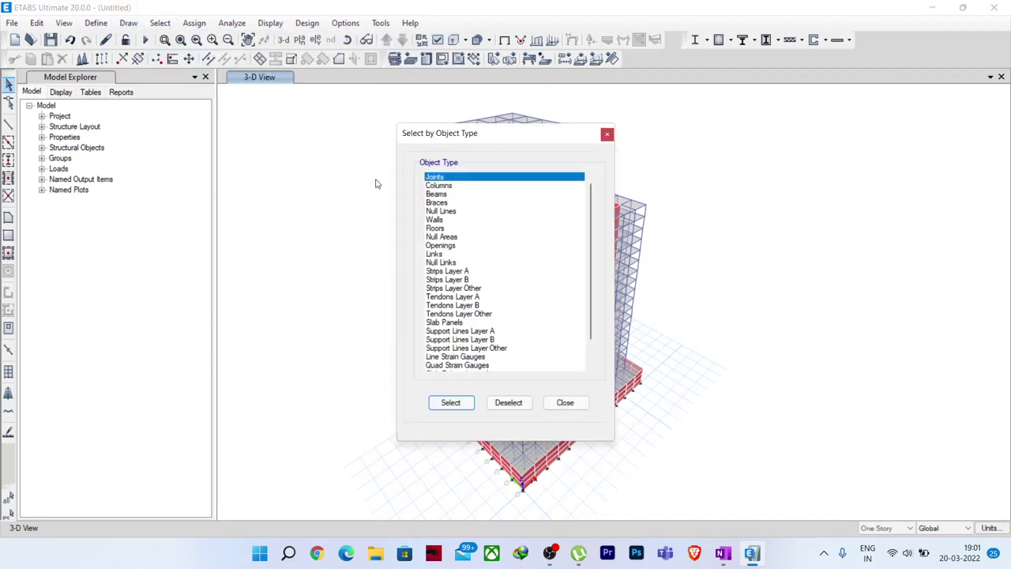
pyautogui.click(434, 219)
pyautogui.click(454, 404)
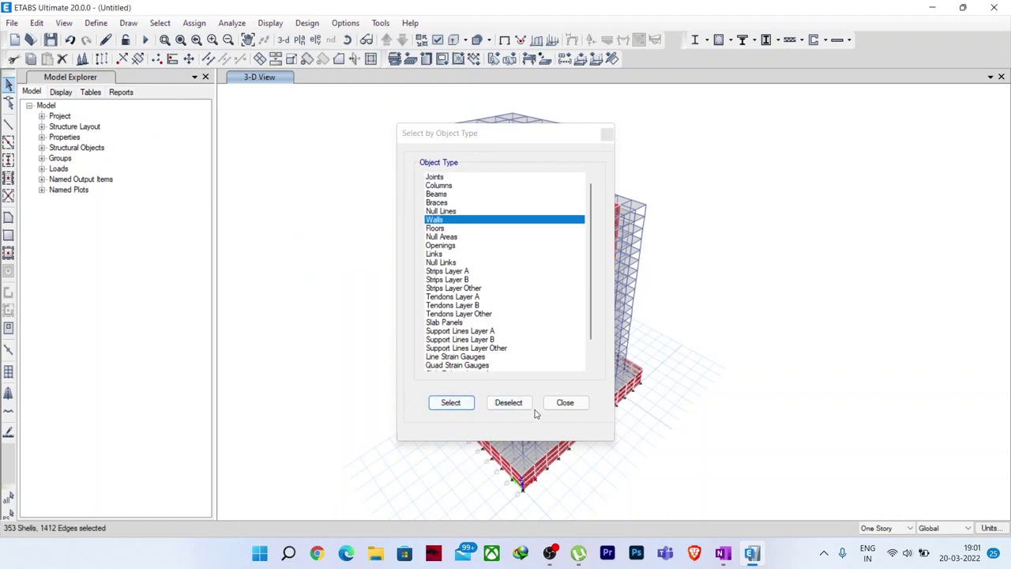
pyautogui.click(564, 403)
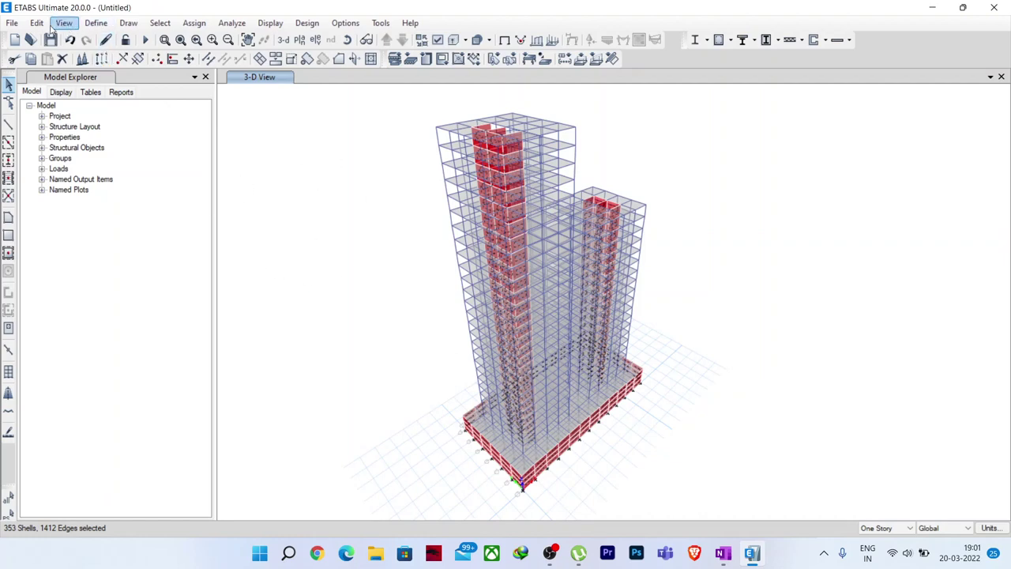
# - Divide the 353 selected wall shells into 5 by 1 areas
pyautogui.click(37, 22)
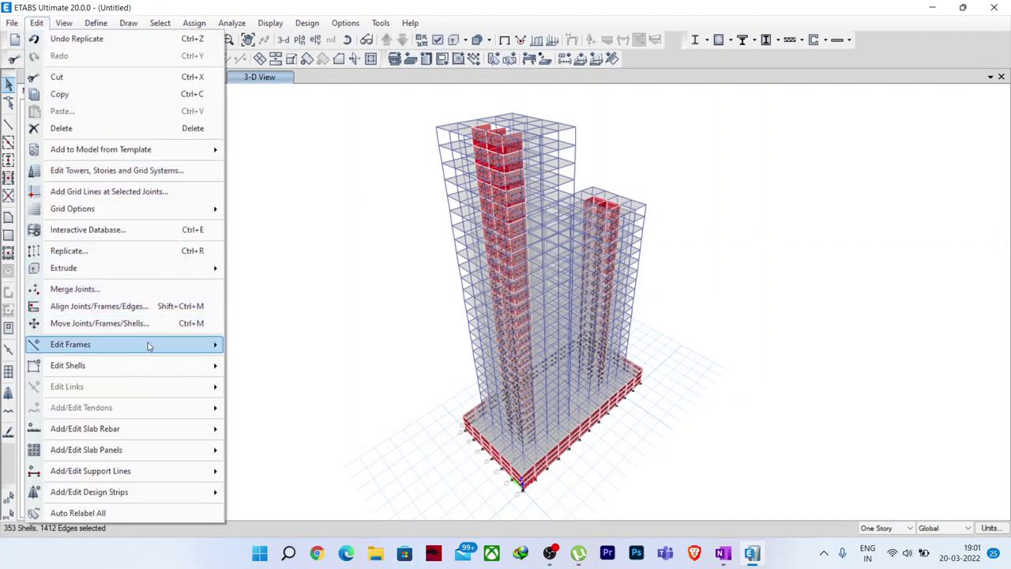
pyautogui.moveTo(146, 365)
pyautogui.click(272, 284)
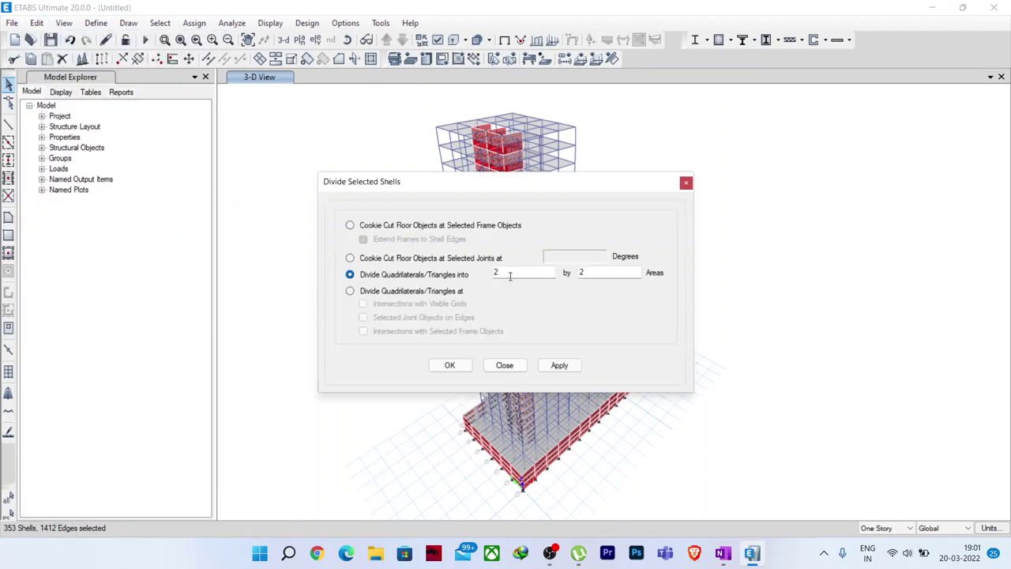
pyautogui.doubleClick(509, 274)
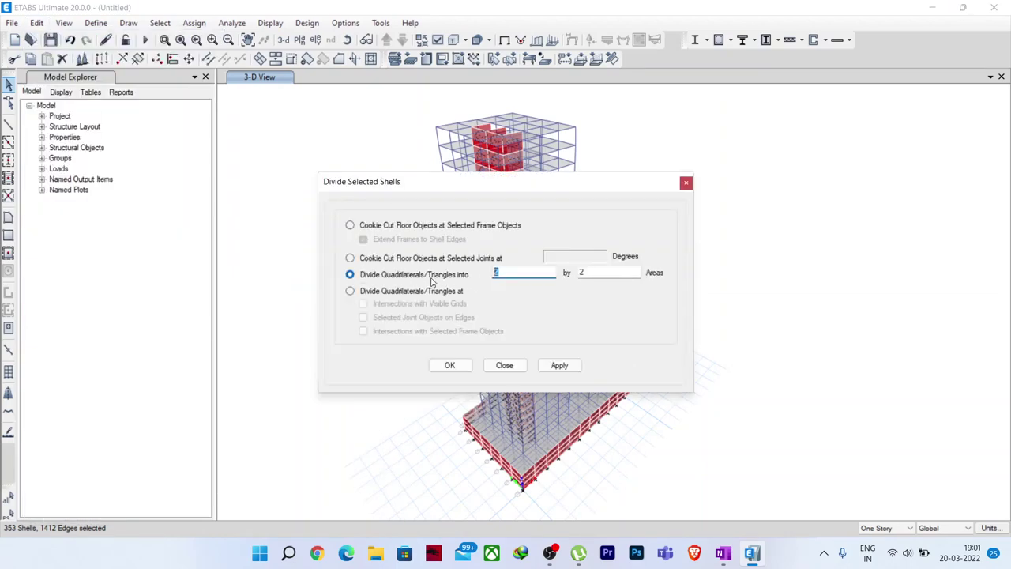
pyautogui.doubleClick(592, 271)
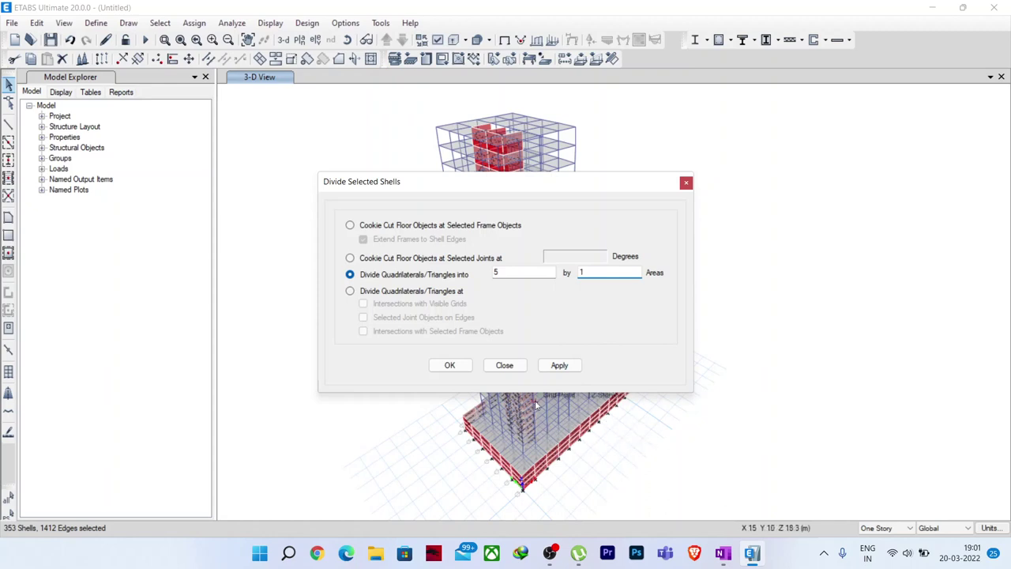
pyautogui.click(557, 368)
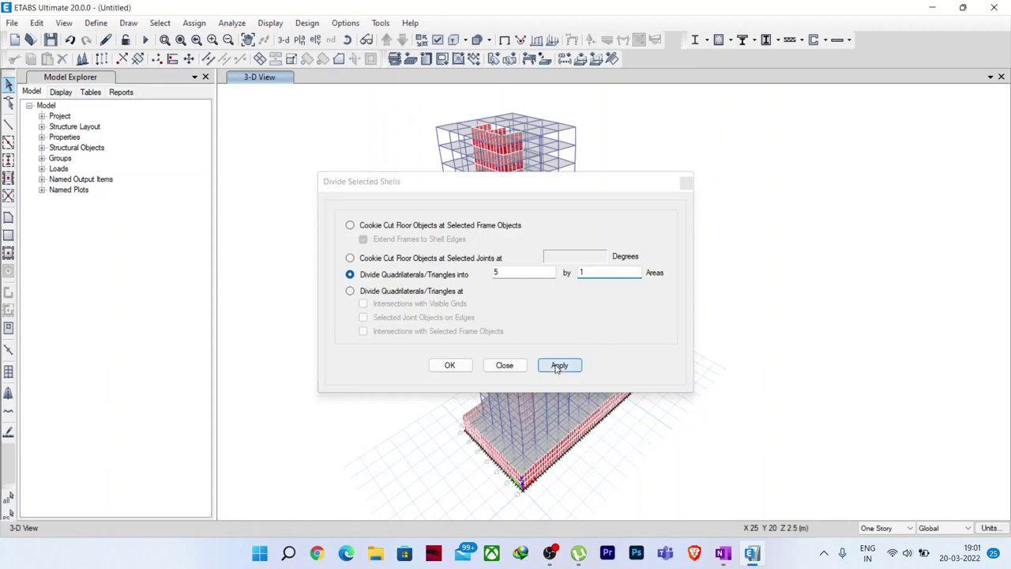
pyautogui.click(503, 366)
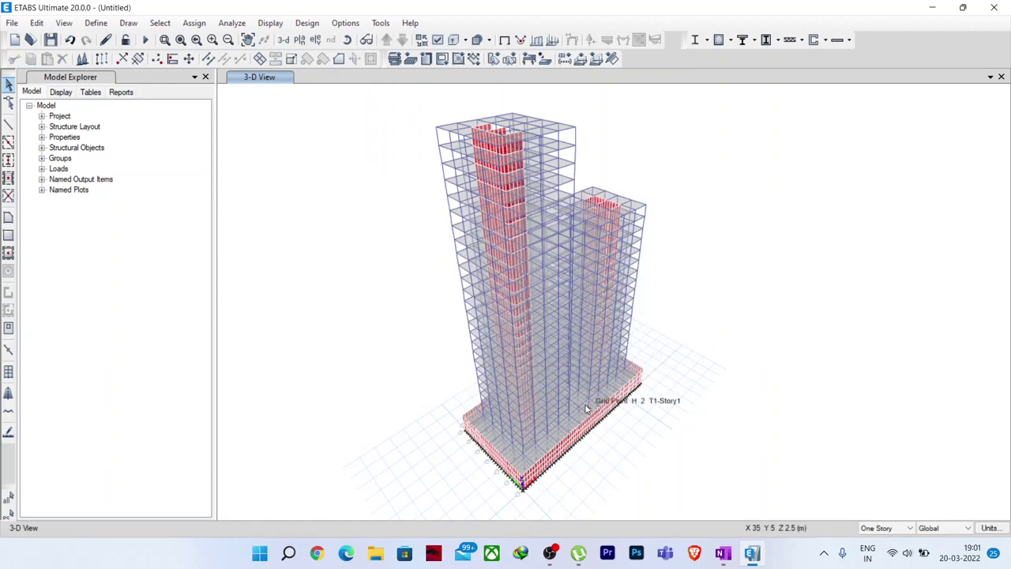
pyautogui.click(231, 23)
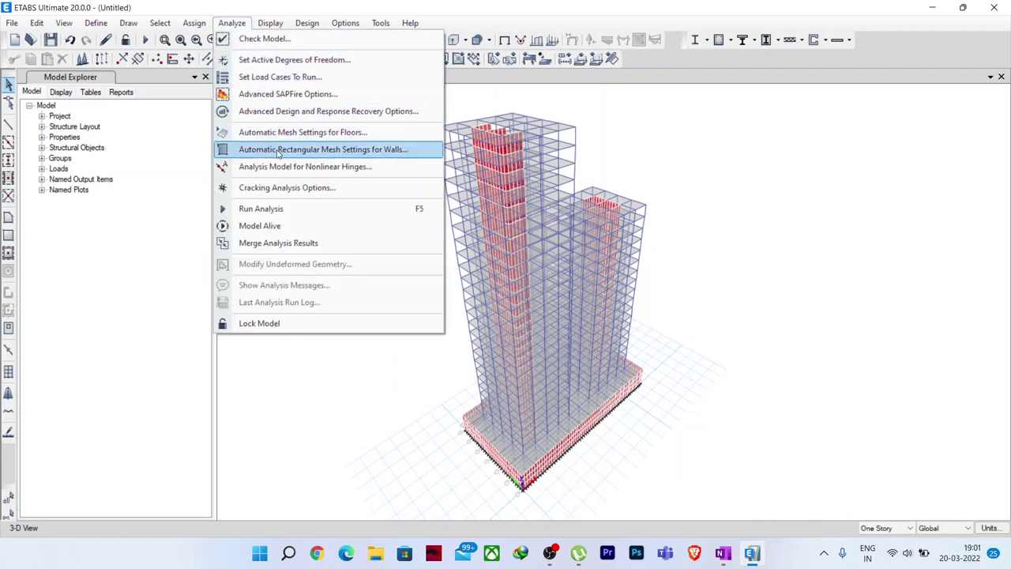
# - Set the automatic floor mesh maximum size to 1 m and orbit to inspect the meshed towers
pyautogui.click(371, 132)
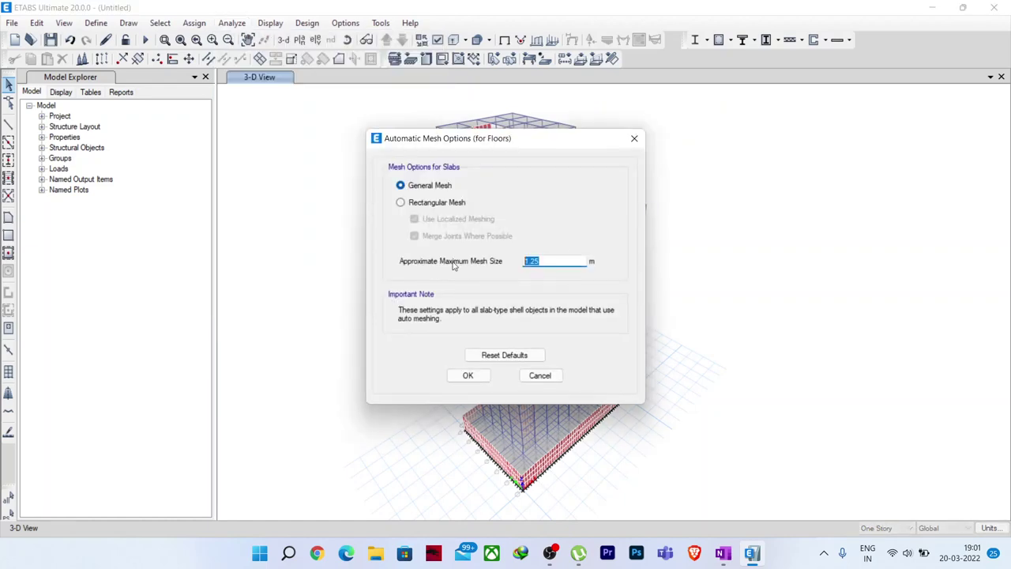
pyautogui.write('1')
pyautogui.click(467, 375)
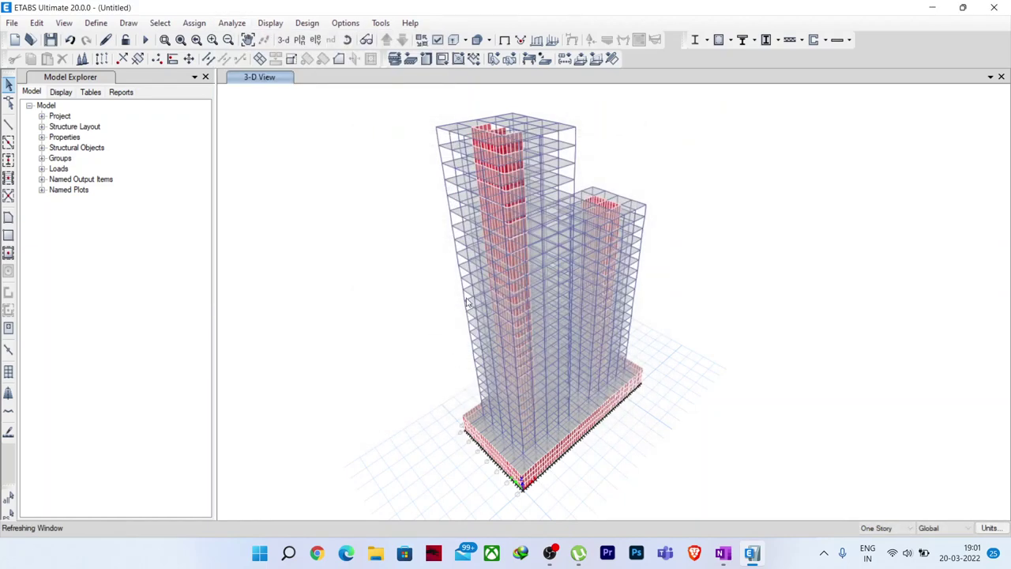
pyautogui.keyDown('shift'); pyautogui.moveTo(707, 345); pyautogui.dragTo(672, 347, button='middle'); pyautogui.keyUp('shift')
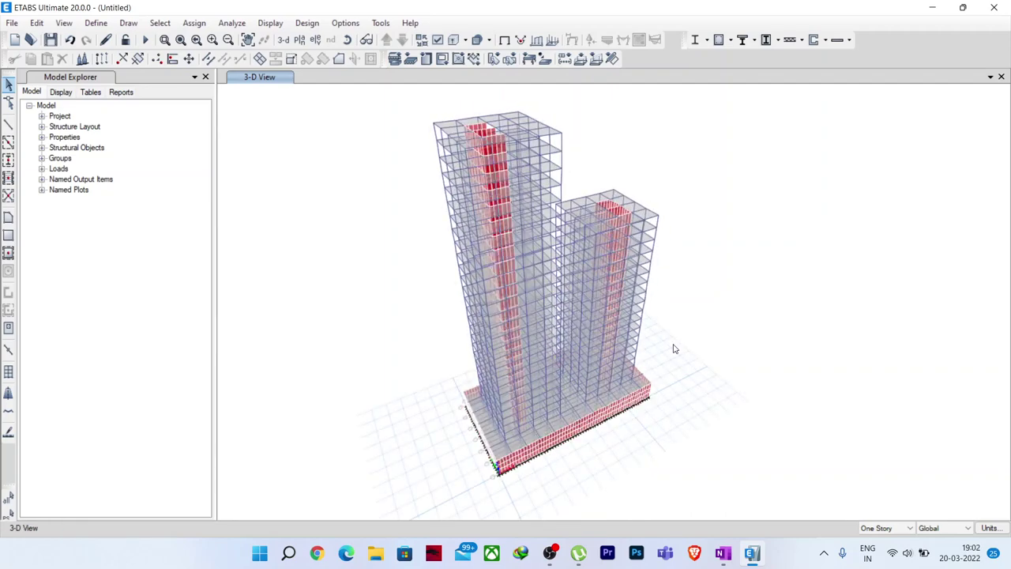
pyautogui.moveTo(608, 366); pyautogui.dragTo(600, 401, button='middle')
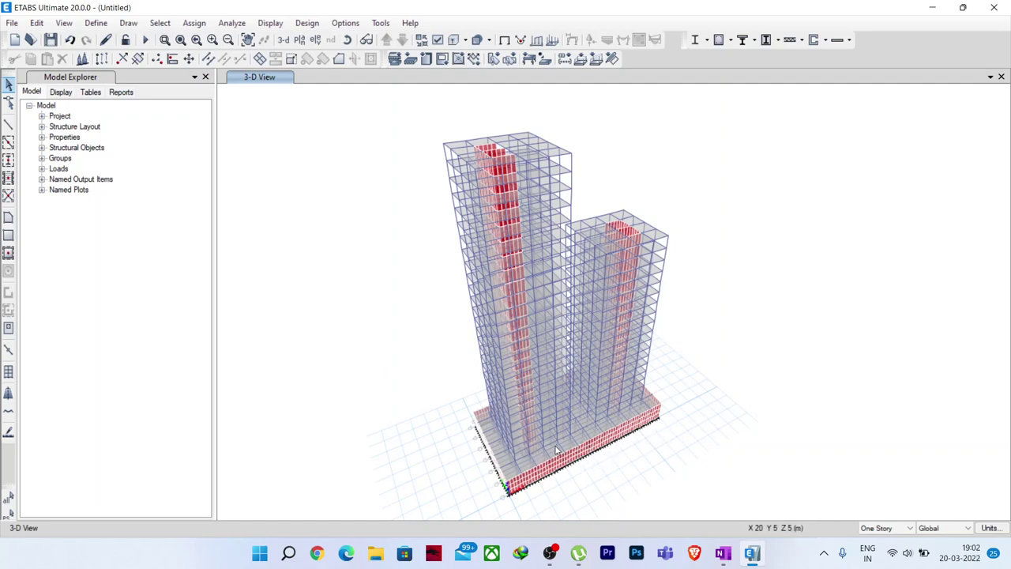
pyautogui.moveTo(689, 423); pyautogui.dragTo(647, 428, button='middle')
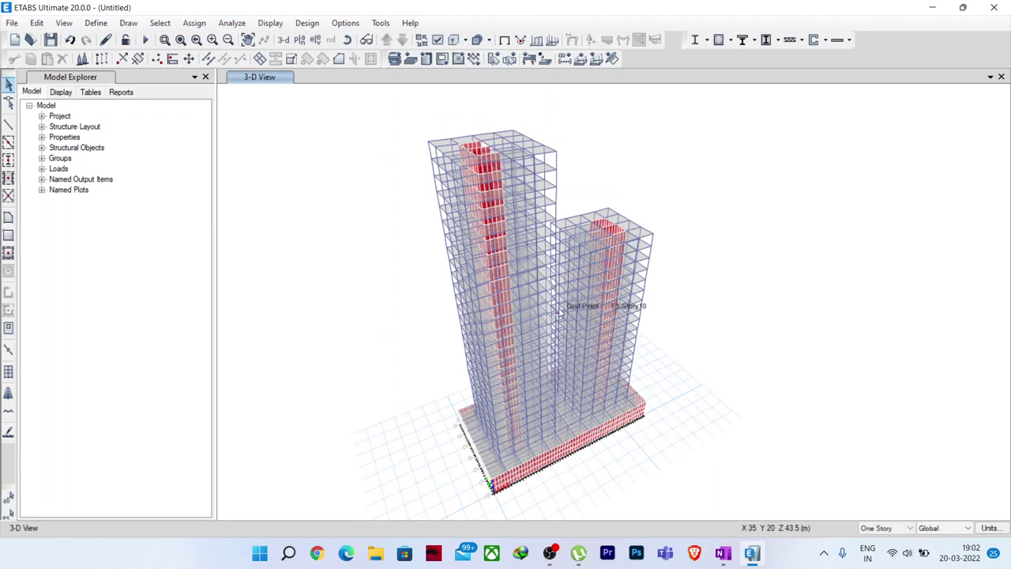